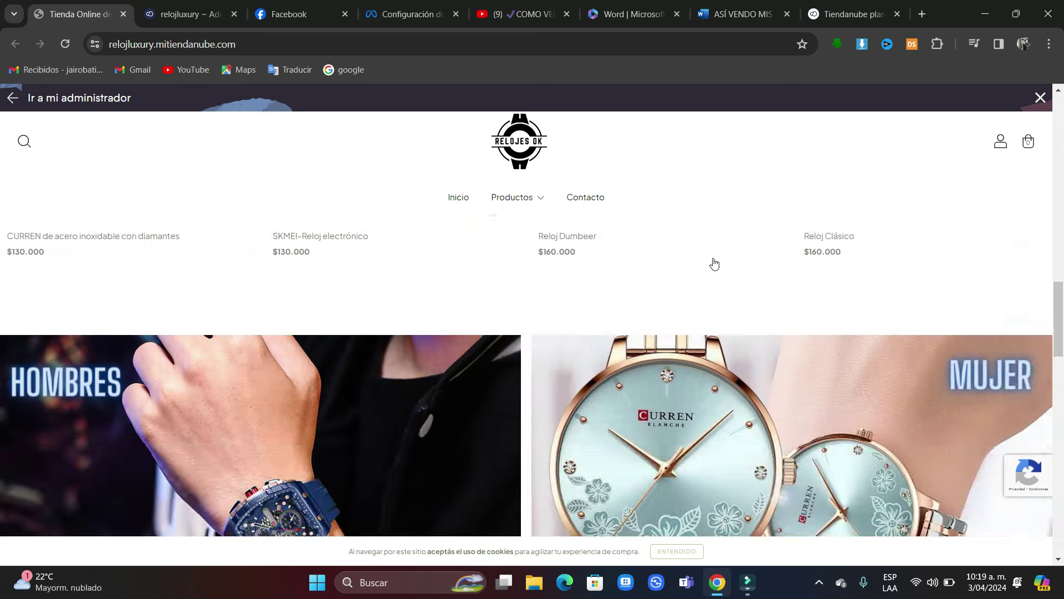
Review the watch store's home page and compare the Tiendanube pricing plans.
{"action": "scroll", "coordinate": [787, 261], "scroll_direction": "up", "scroll_amount": 15}
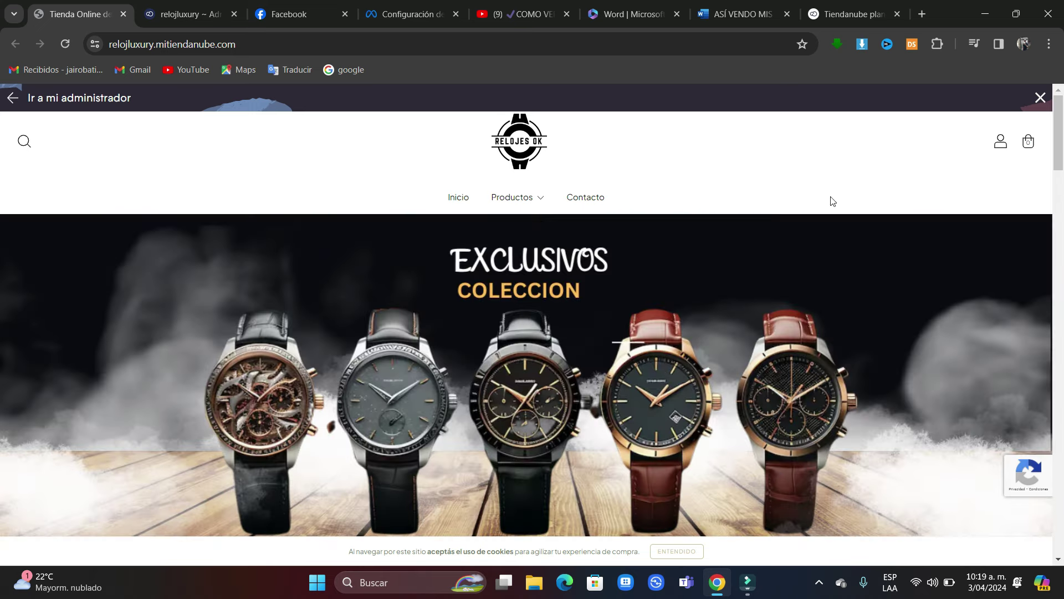
{"action": "left_click", "coordinate": [838, 14]}
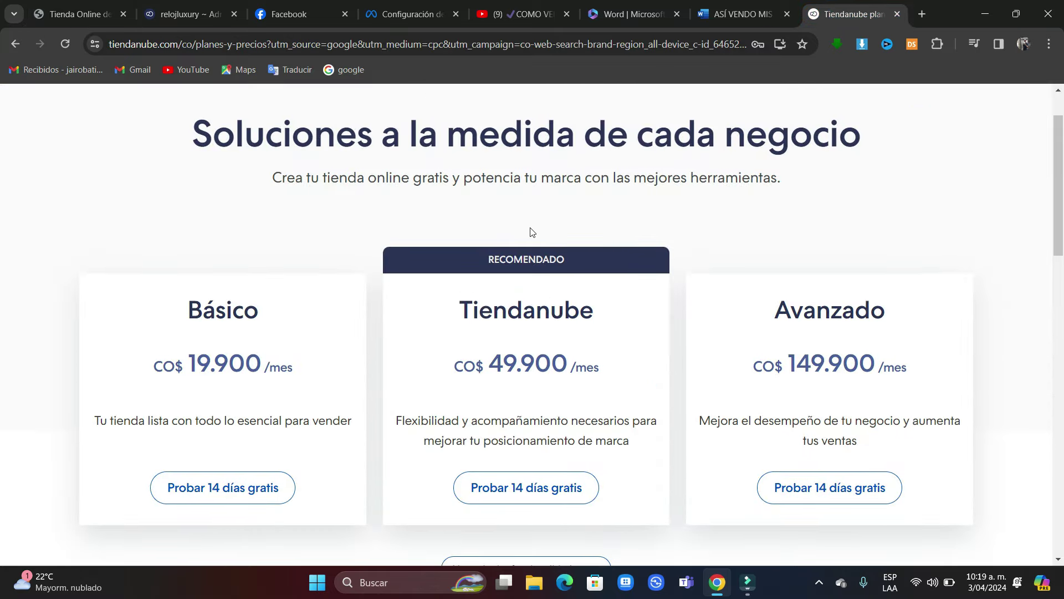
{"action": "scroll", "coordinate": [532, 236], "scroll_direction": "up", "scroll_amount": 1}
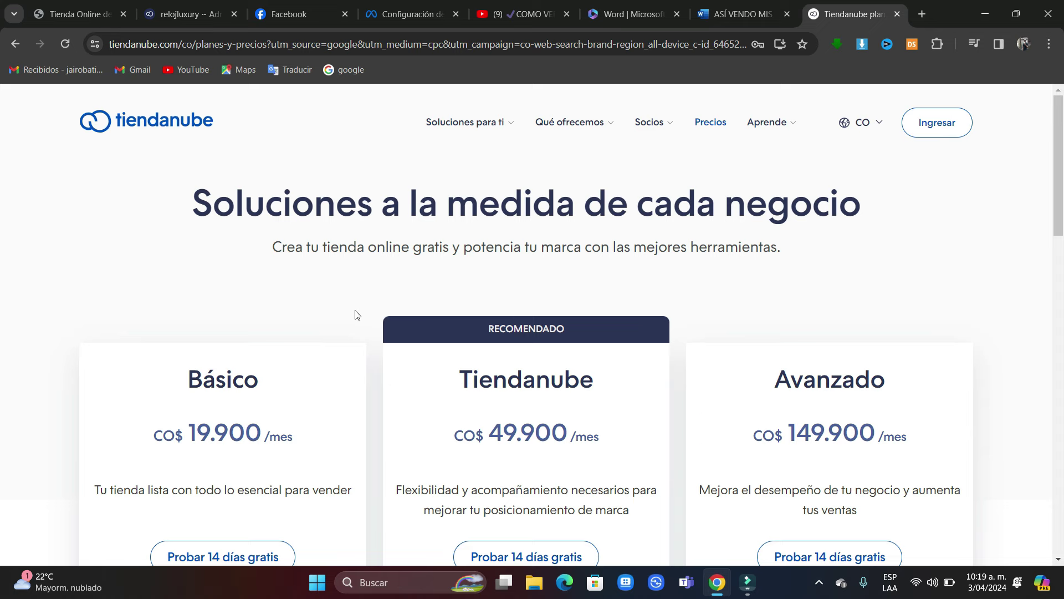
{"action": "scroll", "coordinate": [372, 352], "scroll_direction": "down", "scroll_amount": 1}
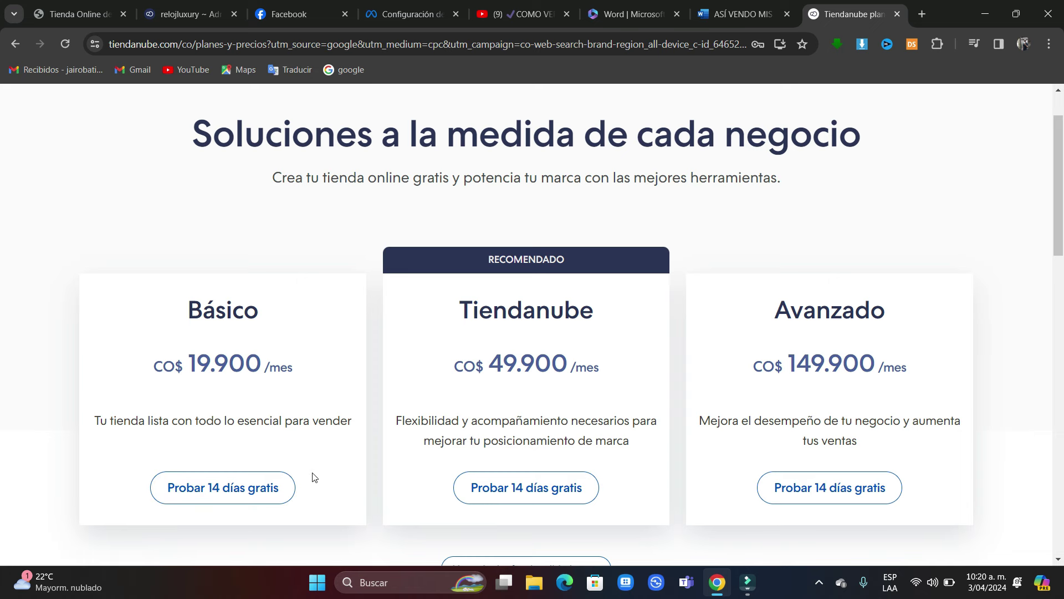
Look over the store admin, the Meta business settings and the managed Facebook pages, and open the form for creating a new page.
{"action": "key", "text": "ctrl+Tab"}
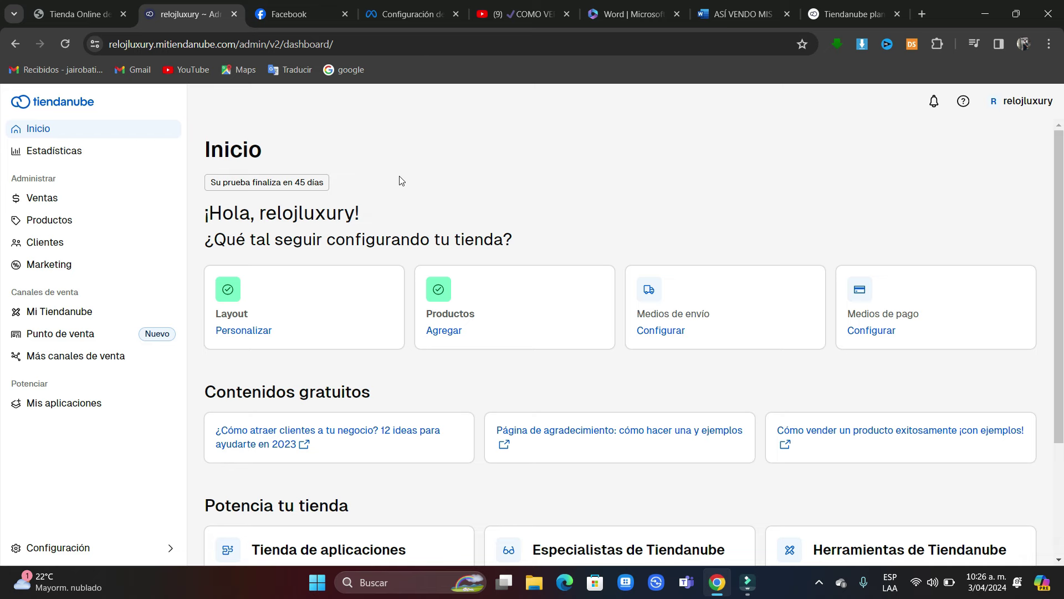
{"action": "left_click", "coordinate": [397, 15]}
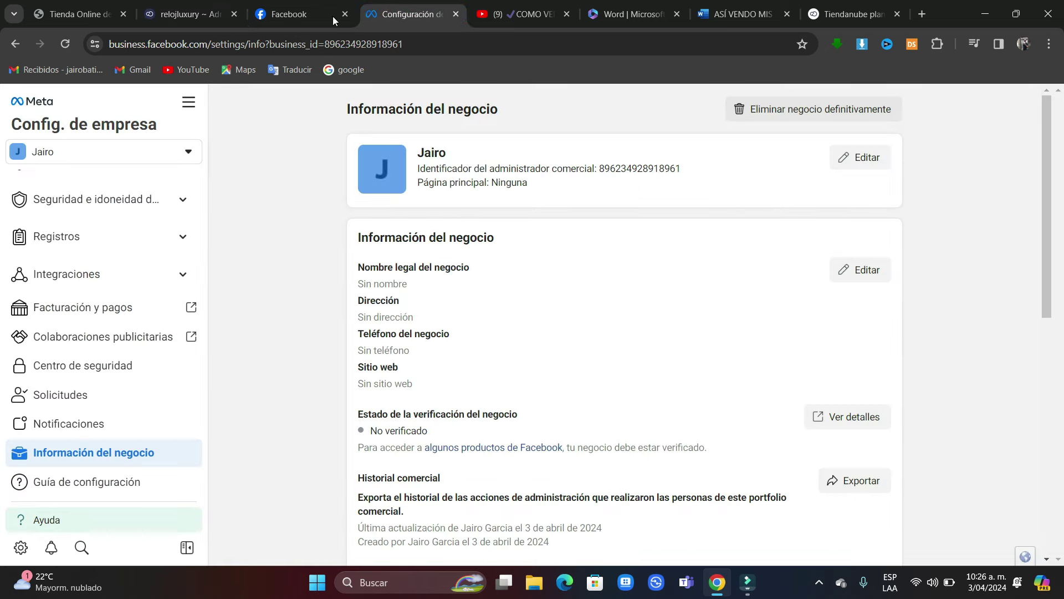
{"action": "left_click", "coordinate": [293, 13]}
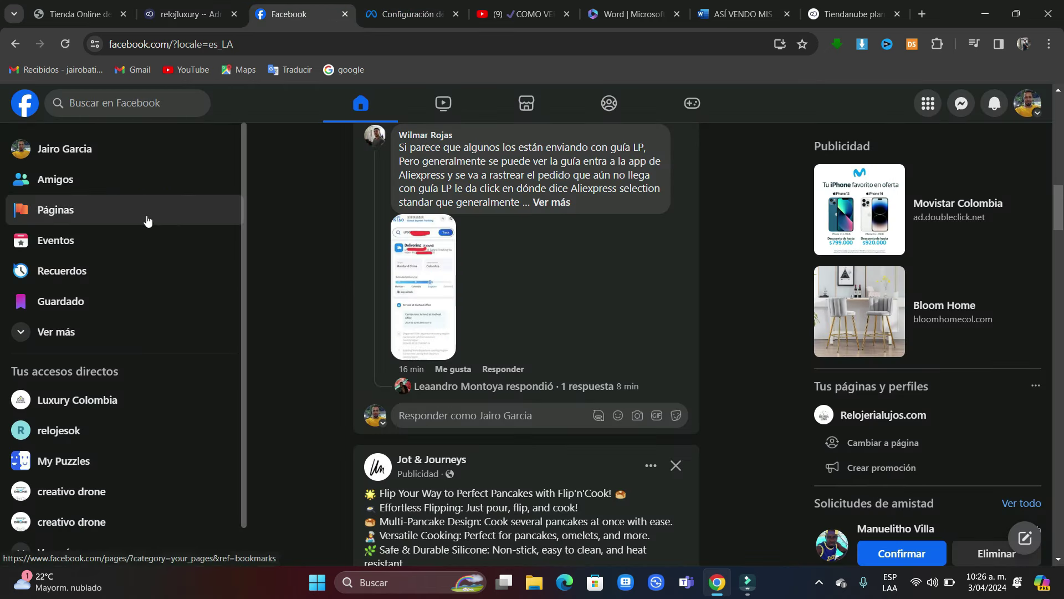
{"action": "left_click", "coordinate": [45, 211]}
{"action": "scroll", "coordinate": [304, 257], "scroll_direction": "down", "scroll_amount": 2}
{"action": "scroll", "coordinate": [516, 158], "scroll_direction": "up", "scroll_amount": 2}
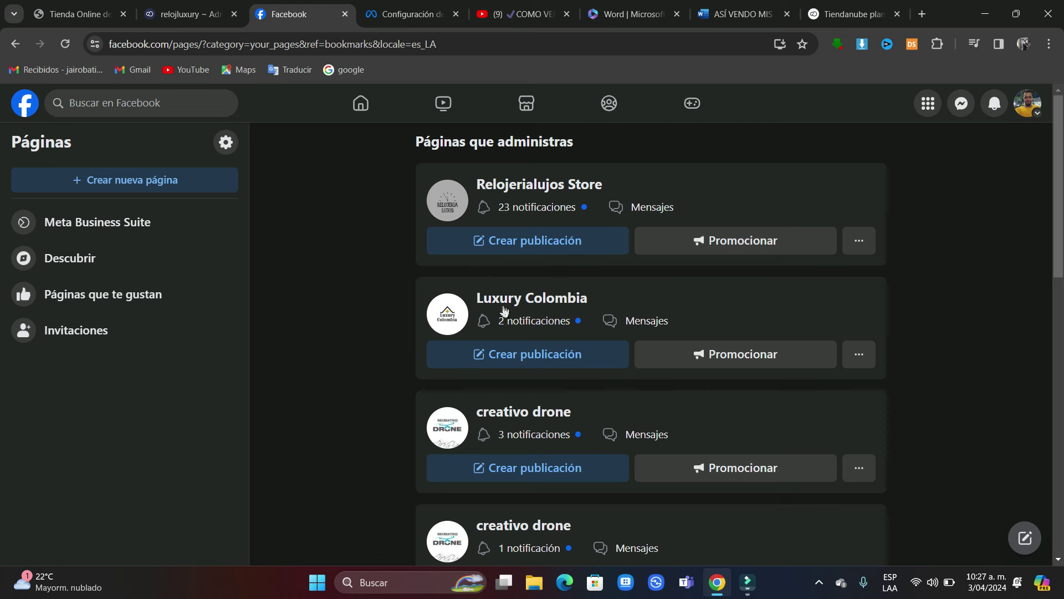
{"action": "left_click", "coordinate": [145, 180]}
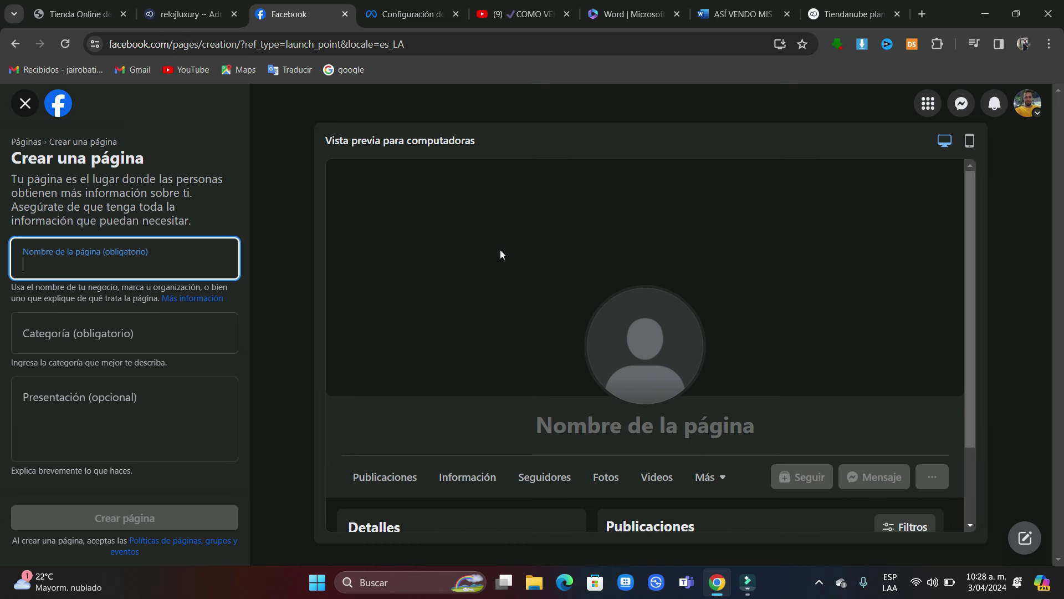
Start connecting the store to Facebook from the Tiendanube admin, continuing with the signed-in profile and beginning the Meta setup.
{"action": "key", "text": "ctrl+Page_Up"}
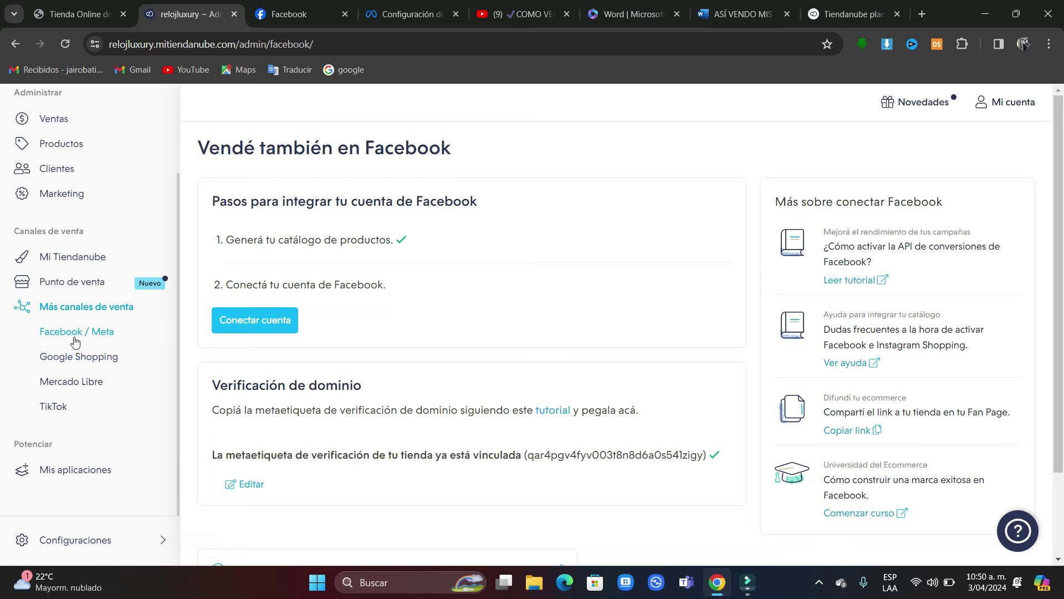
{"action": "left_click", "coordinate": [262, 321]}
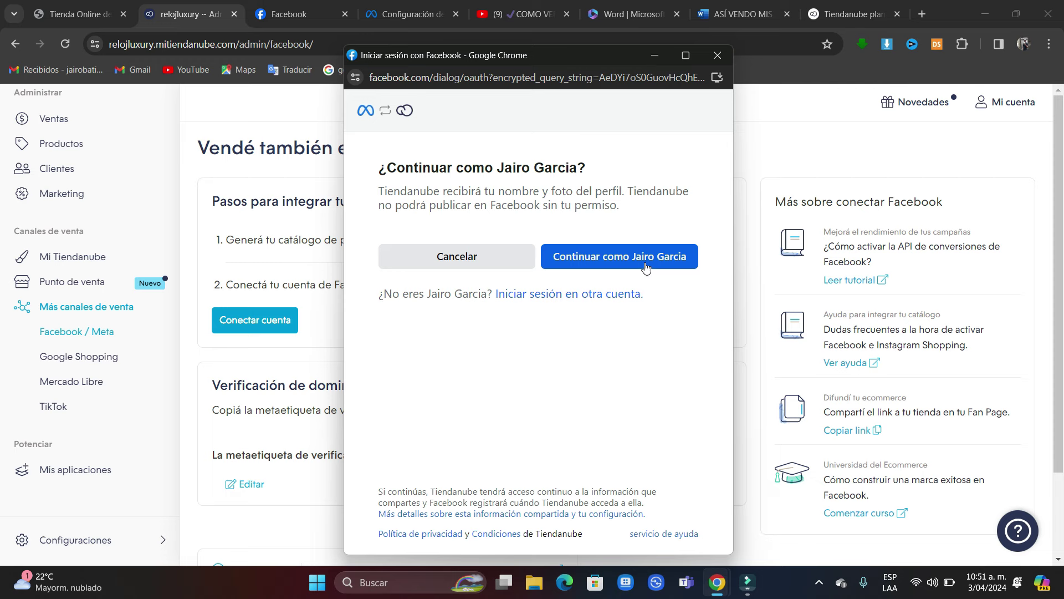
{"action": "left_click", "coordinate": [645, 268]}
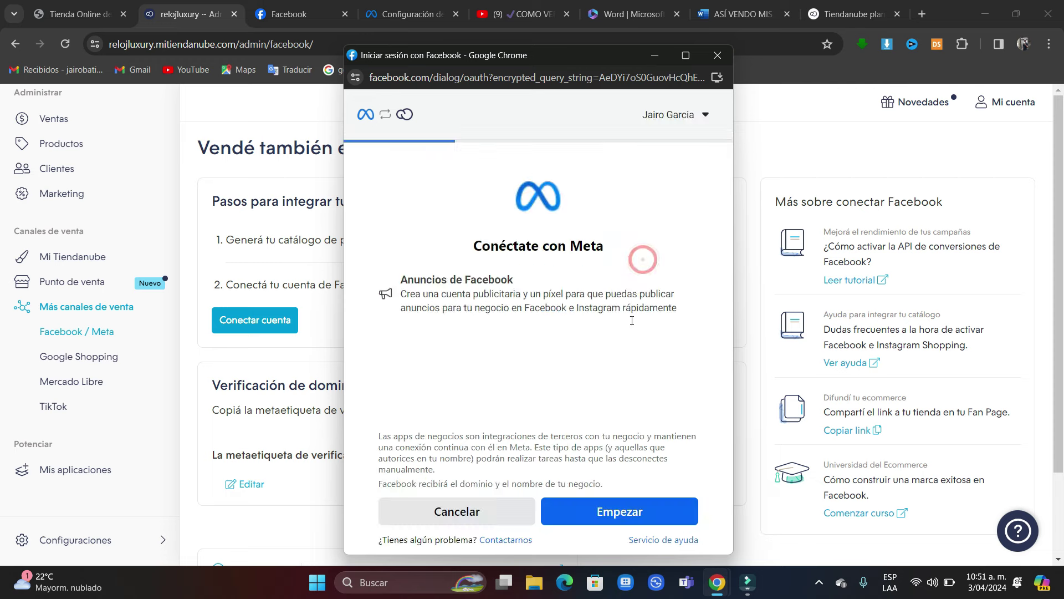
{"action": "left_click", "coordinate": [620, 519]}
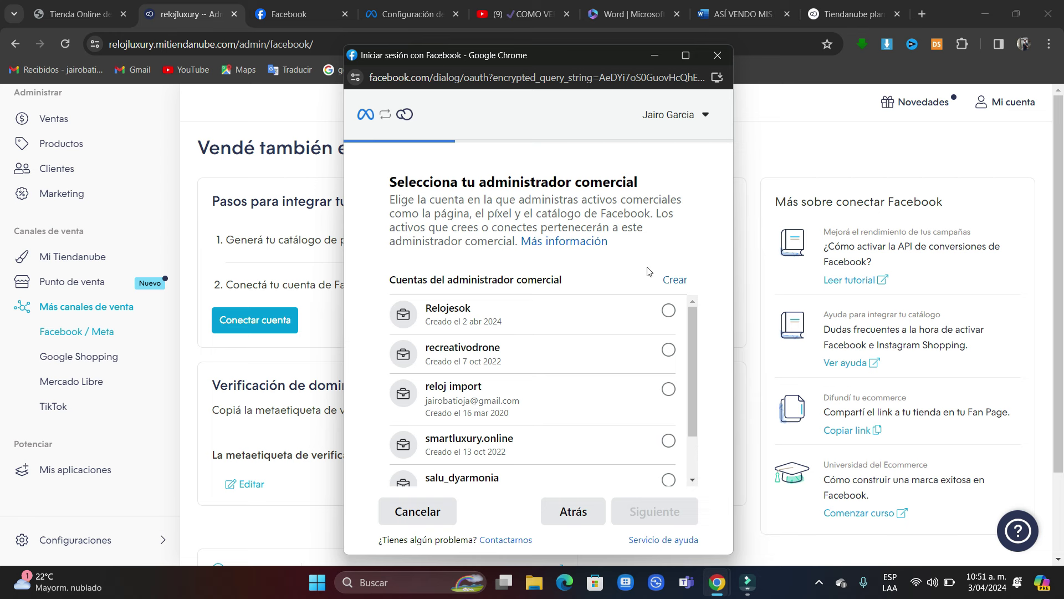
{"action": "scroll", "coordinate": [518, 424], "scroll_direction": "down", "scroll_amount": 1}
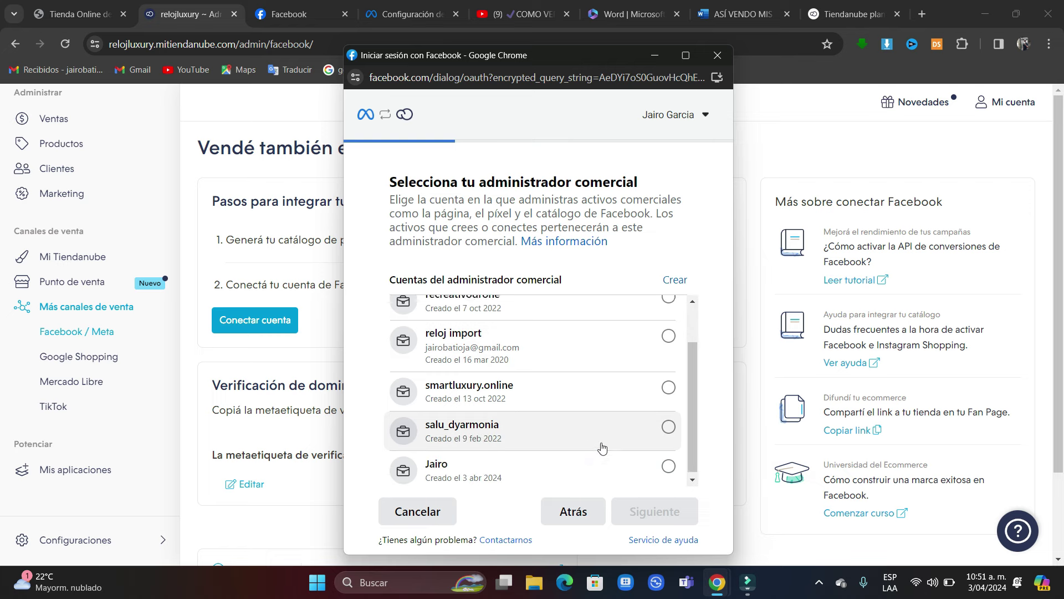
{"action": "scroll", "coordinate": [601, 444], "scroll_direction": "up", "scroll_amount": 1}
{"action": "left_click", "coordinate": [677, 281]}
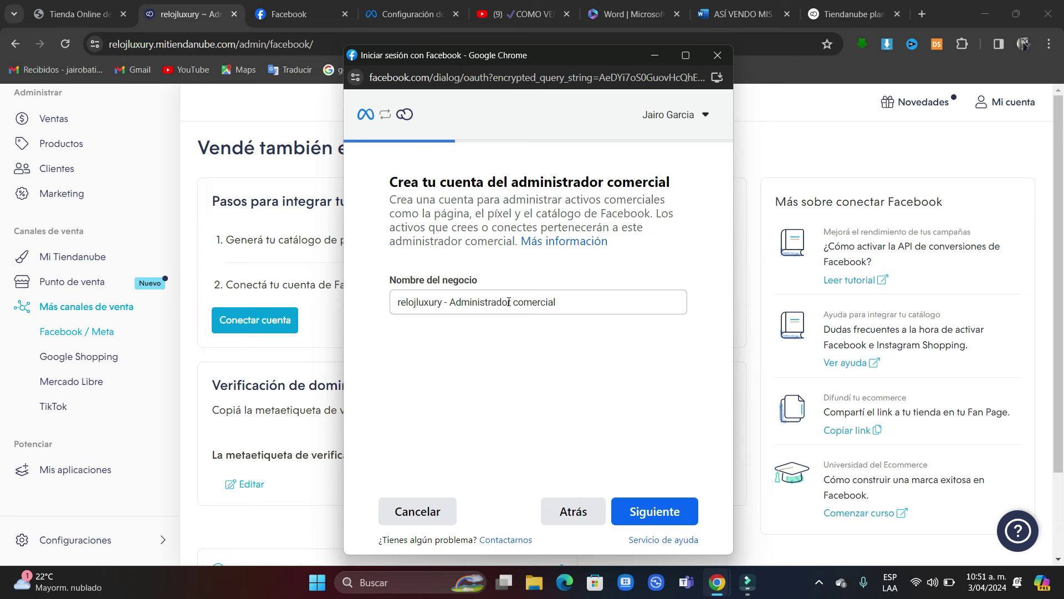
{"action": "left_click", "coordinate": [581, 515]}
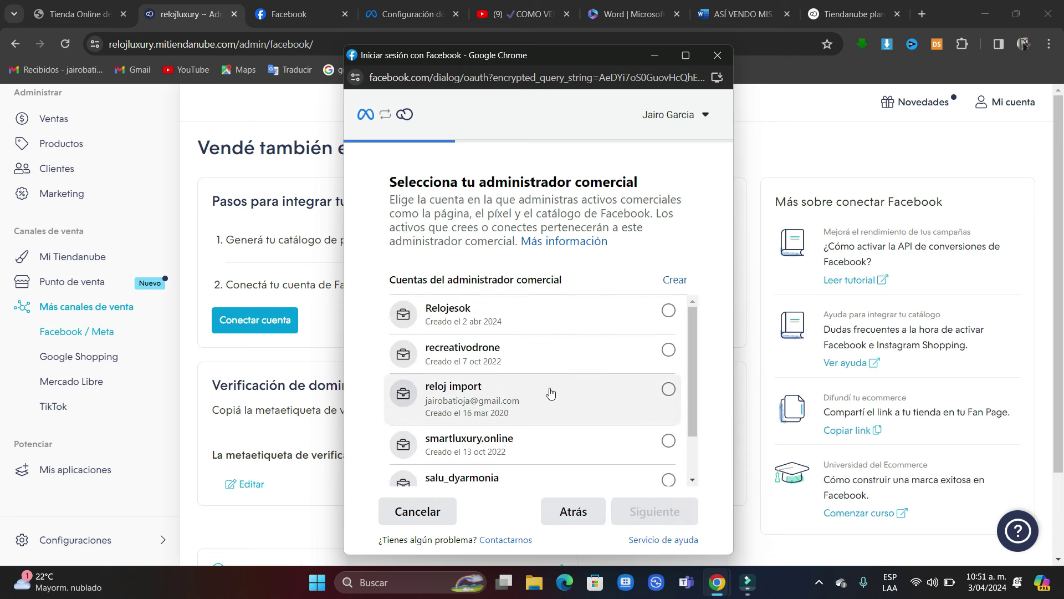
Choose the existing business manager account created on 3 abr 2024 for the connection.
{"action": "scroll", "coordinate": [550, 394], "scroll_direction": "down", "scroll_amount": 2}
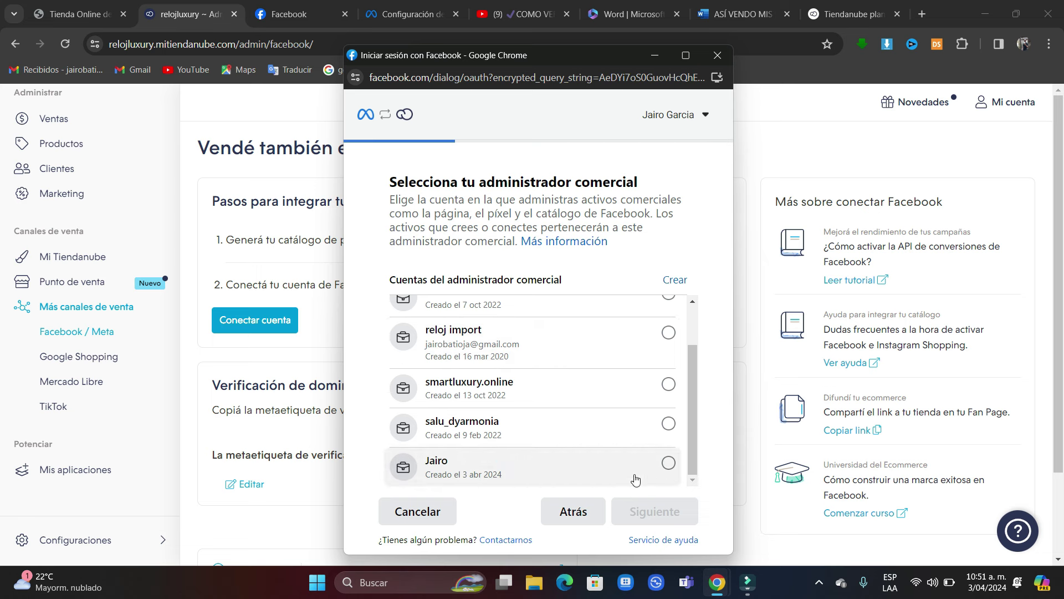
{"action": "left_click", "coordinate": [668, 465]}
{"action": "left_click", "coordinate": [654, 511]}
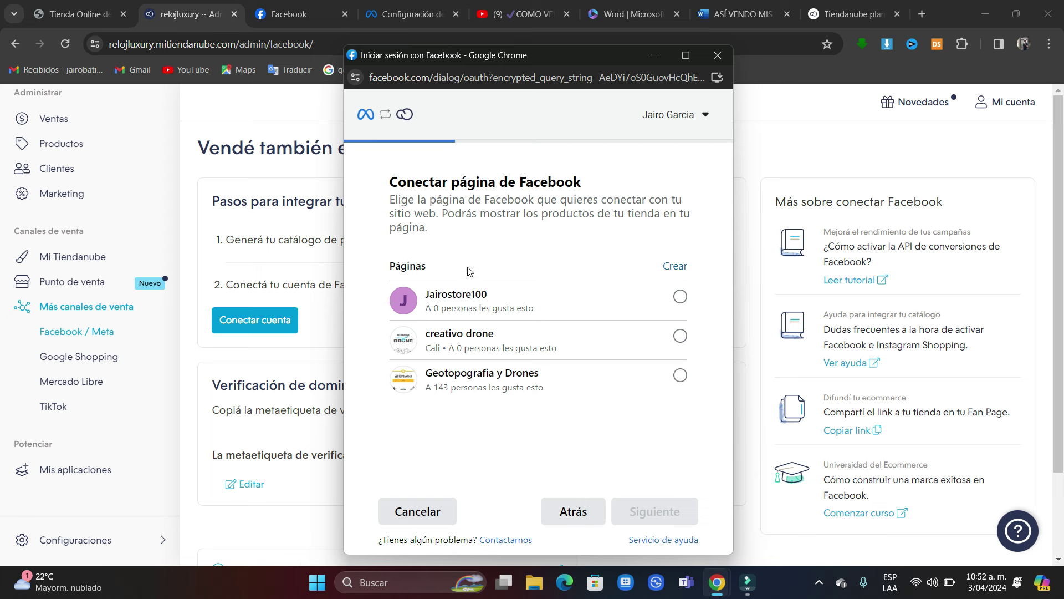
Create a new Facebook page named "relojes" within the connection setup.
{"action": "left_click", "coordinate": [676, 267]}
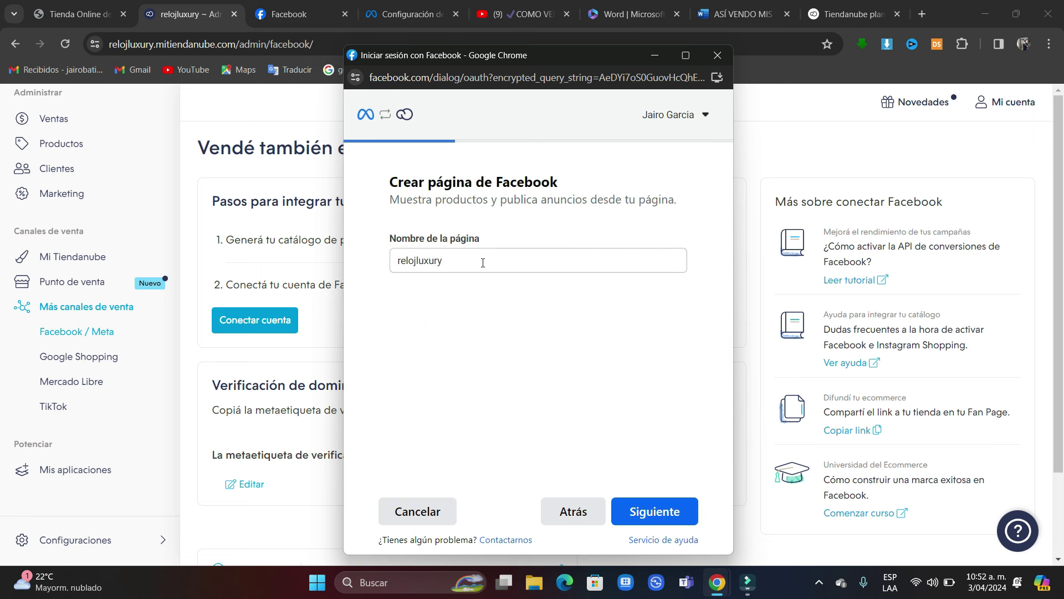
{"action": "left_click_drag", "start_coordinate": [453, 259], "coordinate": [358, 258]}
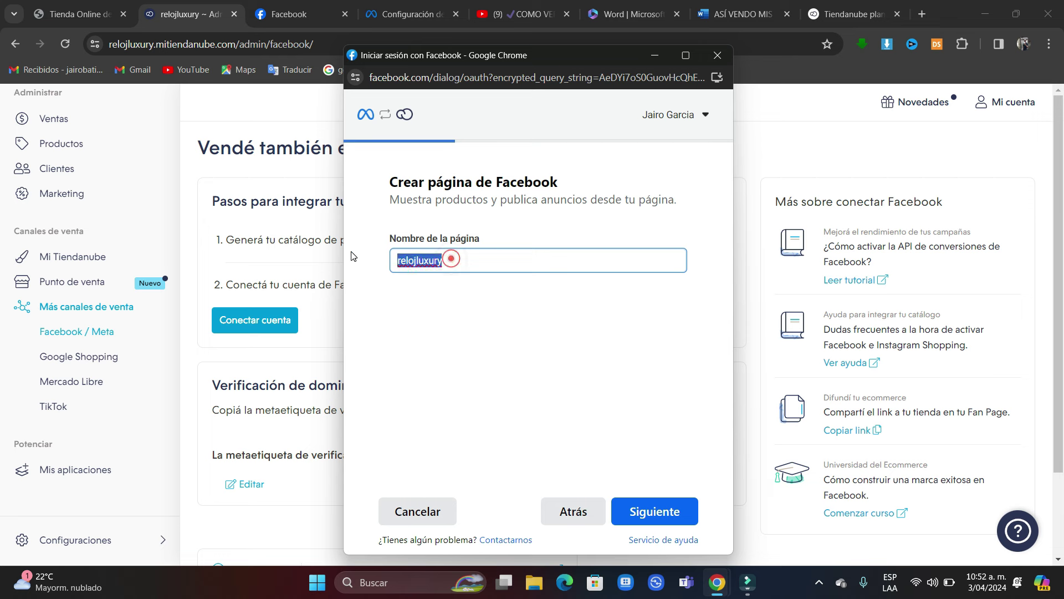
{"action": "type", "text": "relojes"}
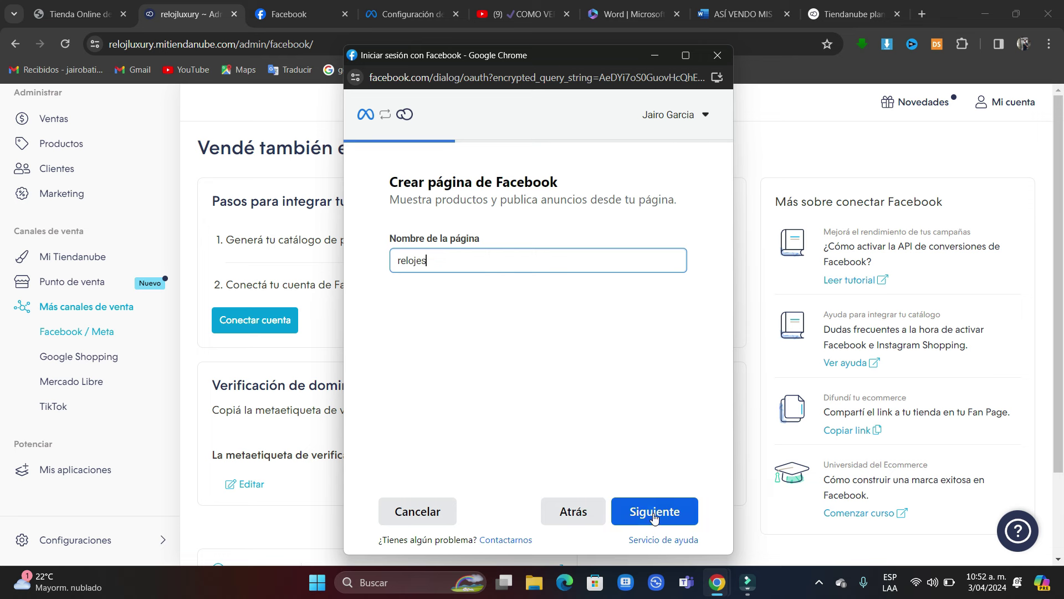
{"action": "left_click", "coordinate": [655, 511]}
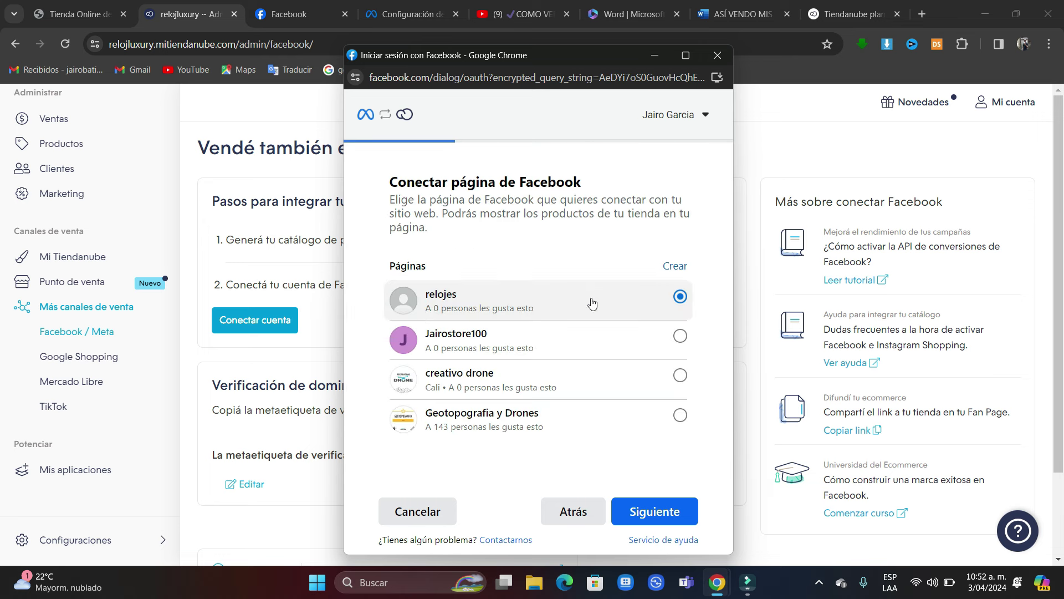
Connect the relojes page and choose the existing product catalog.
{"action": "left_click", "coordinate": [649, 509]}
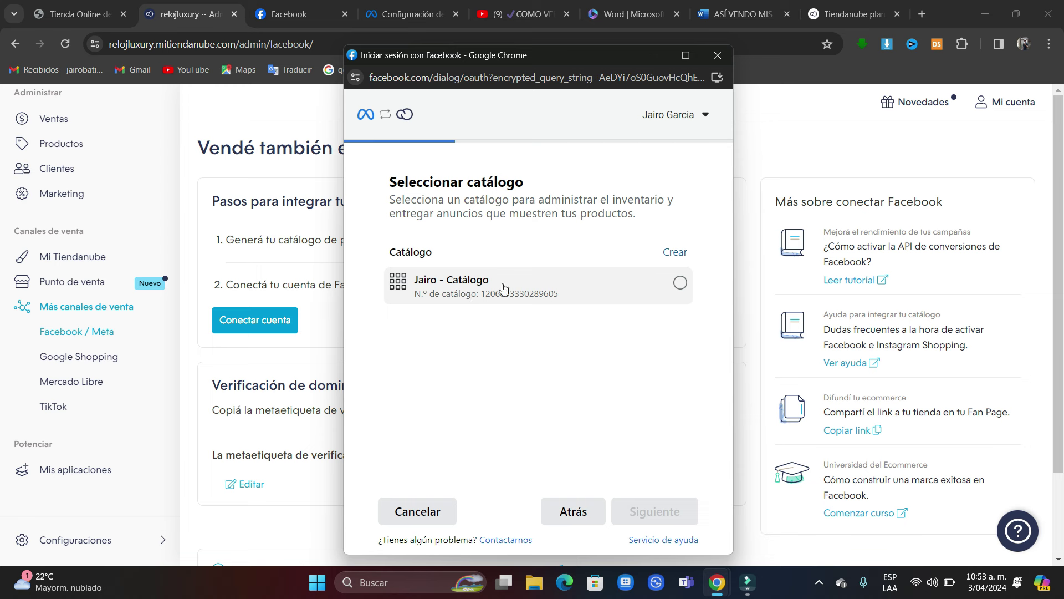
{"action": "left_click", "coordinate": [681, 284]}
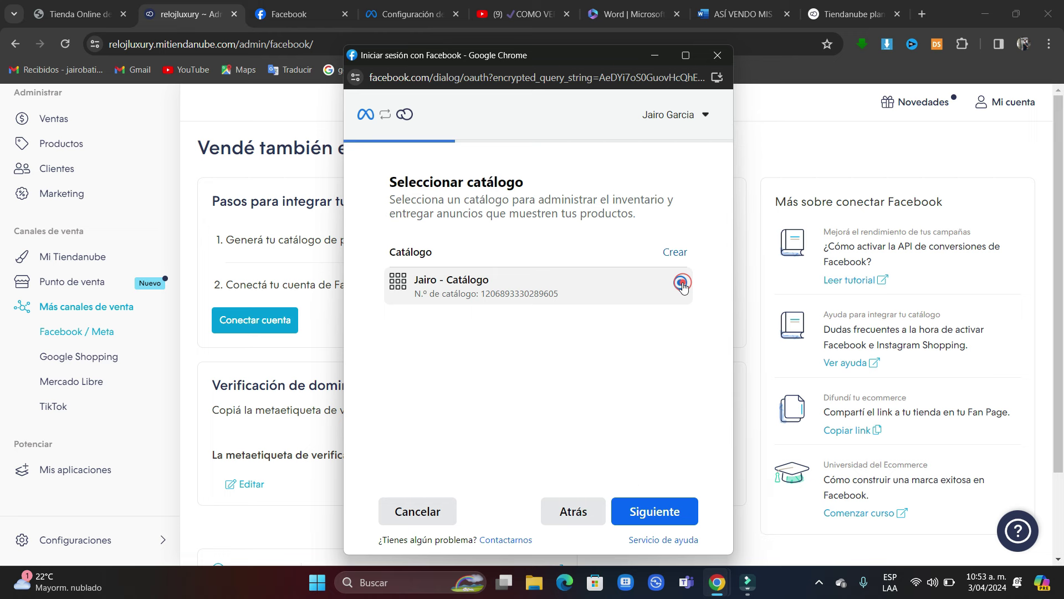
{"action": "left_click", "coordinate": [672, 509]}
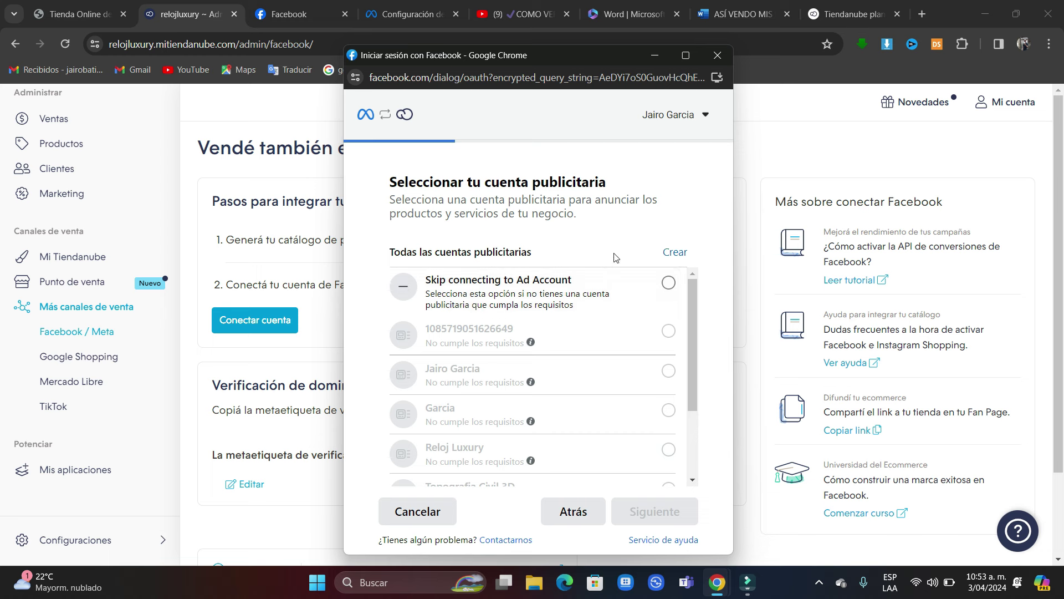
Try to create an ad account named after the account owner, and return to the ad account list.
{"action": "left_click", "coordinate": [674, 253]}
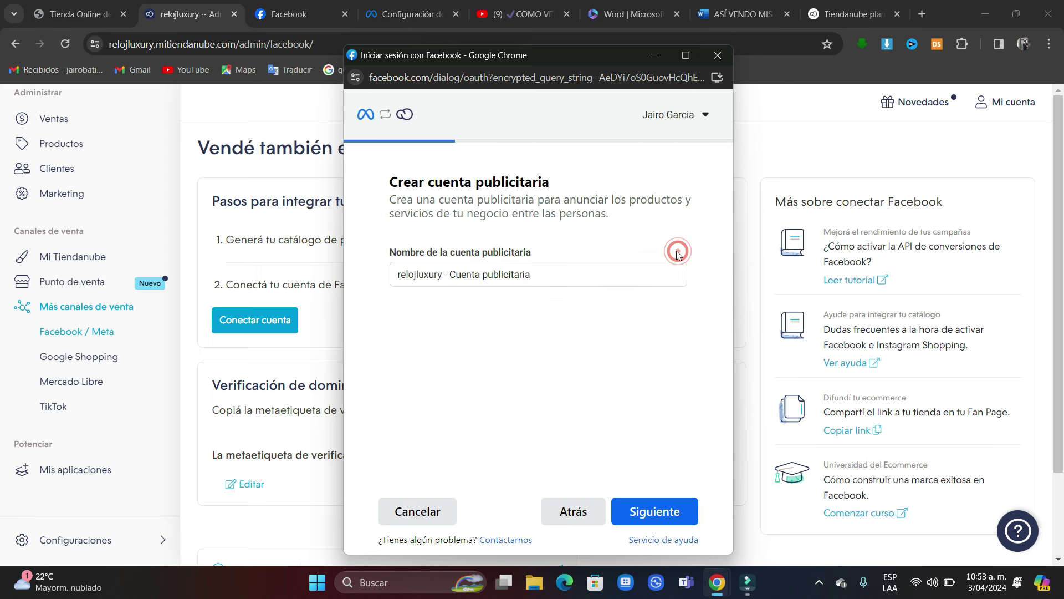
{"action": "triple_click", "coordinate": [553, 275]}
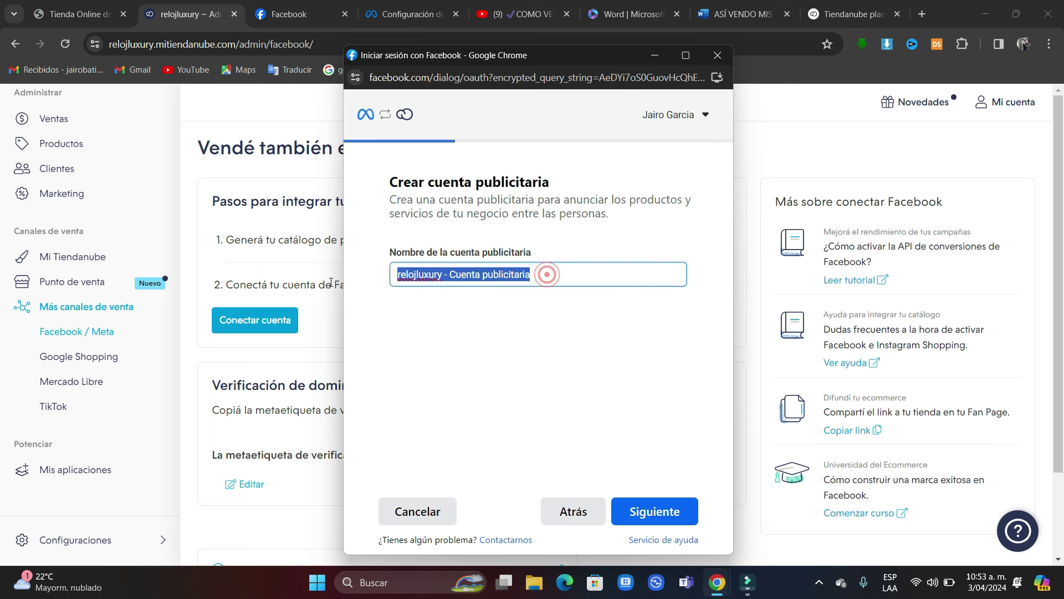
{"action": "type", "text": "Jairogarcia"}
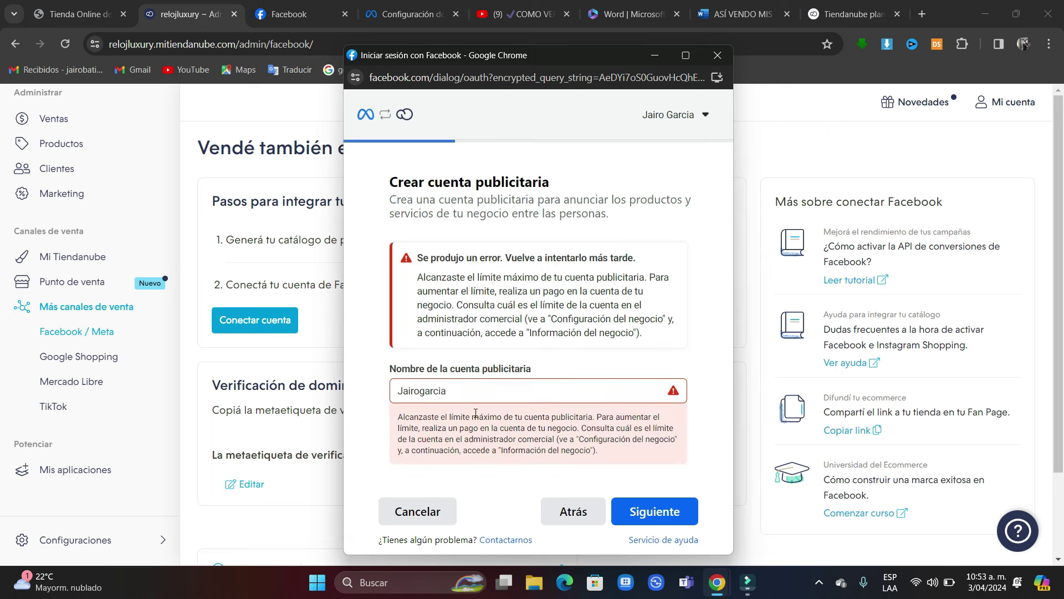
{"action": "left_click", "coordinate": [573, 511]}
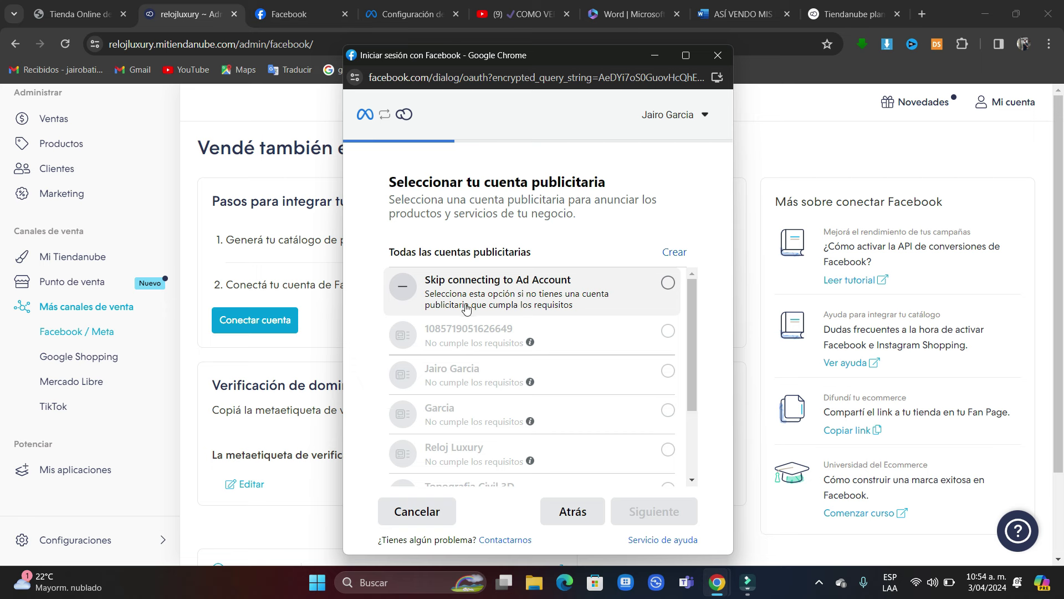
Choose to skip connecting an ad account and continue the setup.
{"action": "left_click", "coordinate": [668, 283]}
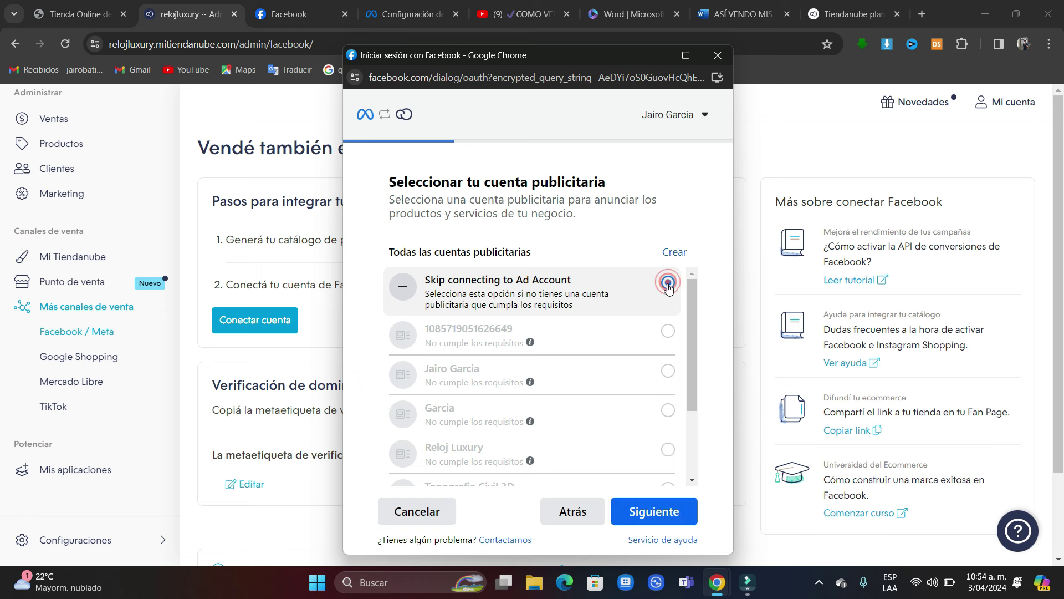
{"action": "left_click", "coordinate": [650, 510]}
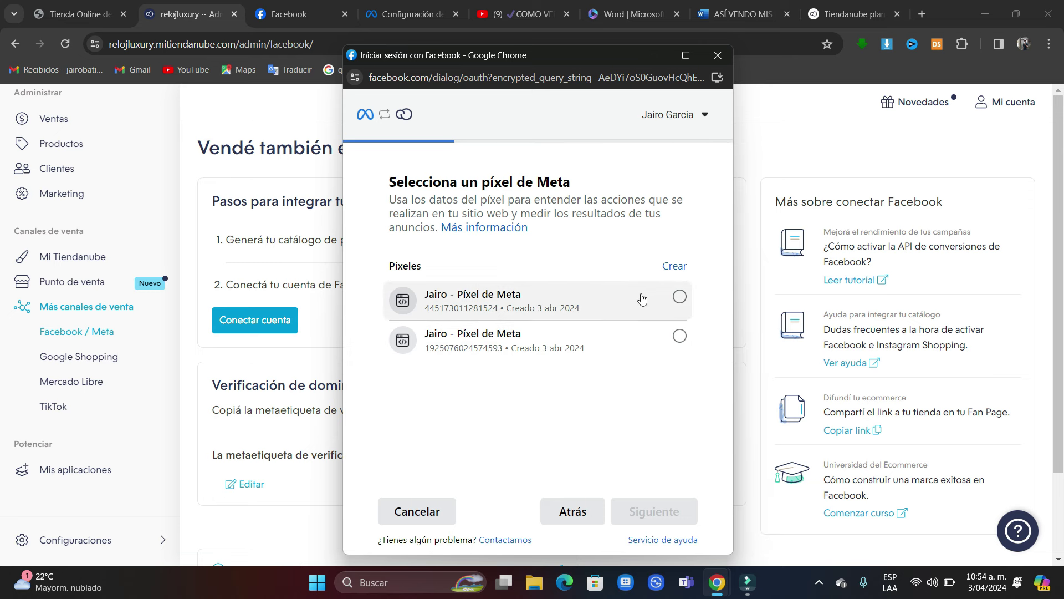
Create a new Meta pixel named "TIENDANUBE" for the store.
{"action": "left_click", "coordinate": [674, 269]}
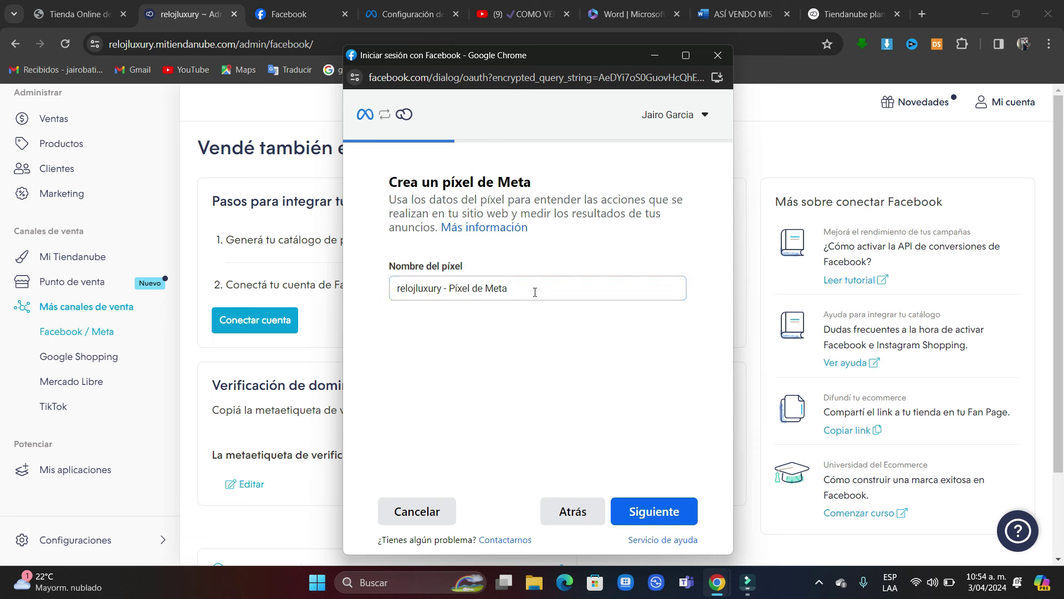
{"action": "triple_click", "coordinate": [534, 290]}
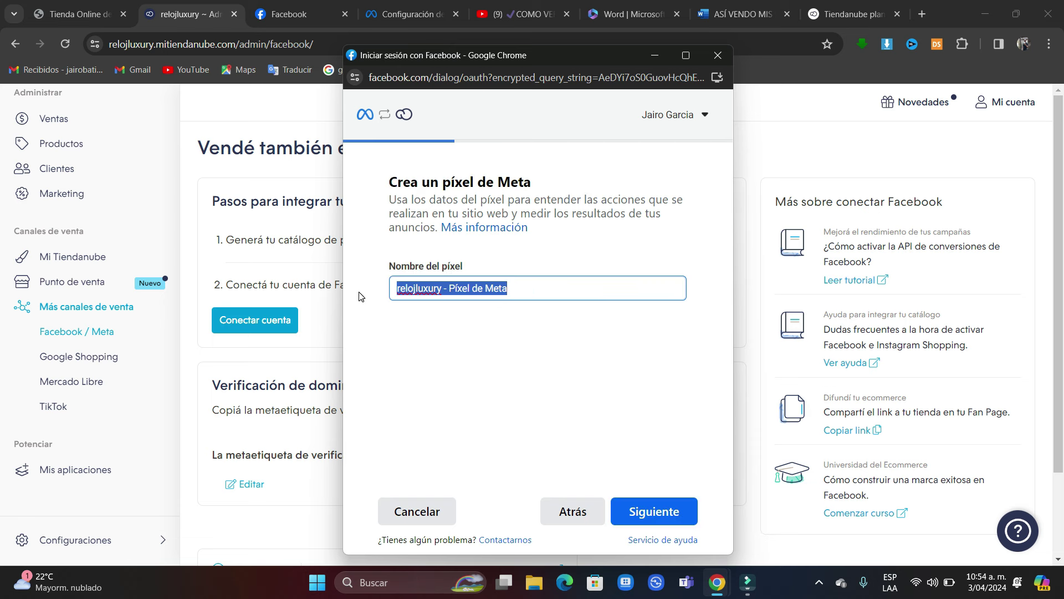
{"action": "key", "text": "BackSpace"}
{"action": "type", "text": "TIENDANUBE"}
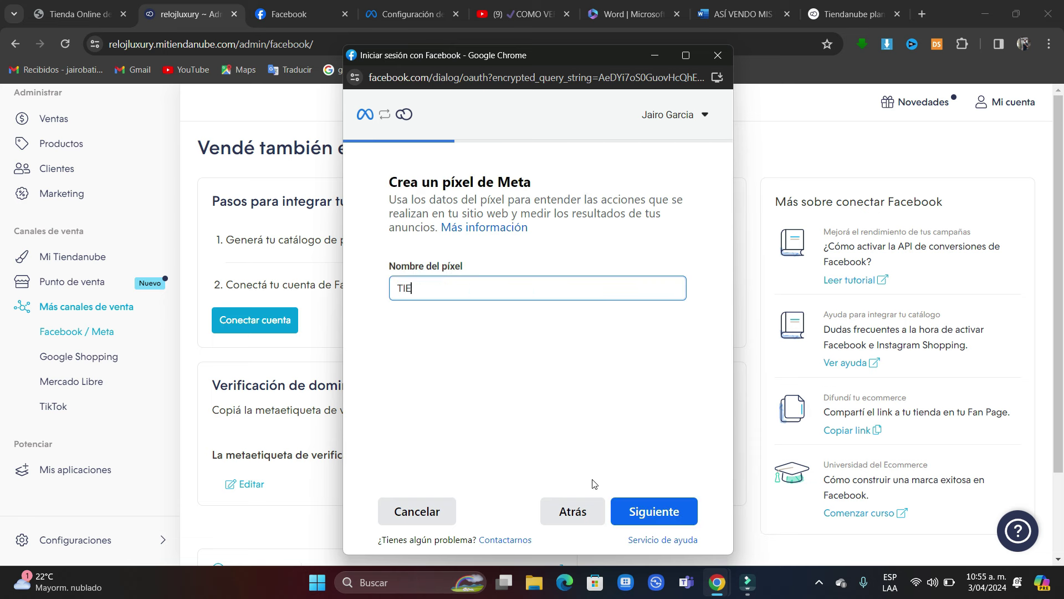
{"action": "left_click", "coordinate": [643, 512]}
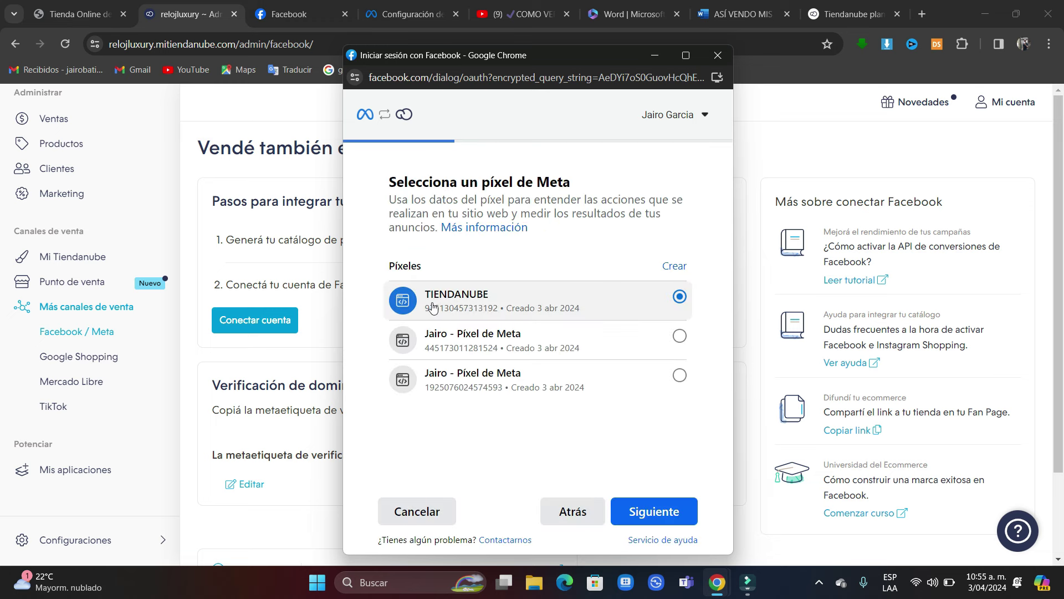
Accept the TIENDANUBE pixel, enable automatic advanced matching, and expand the customer information parameters for review.
{"action": "left_click", "coordinate": [663, 518]}
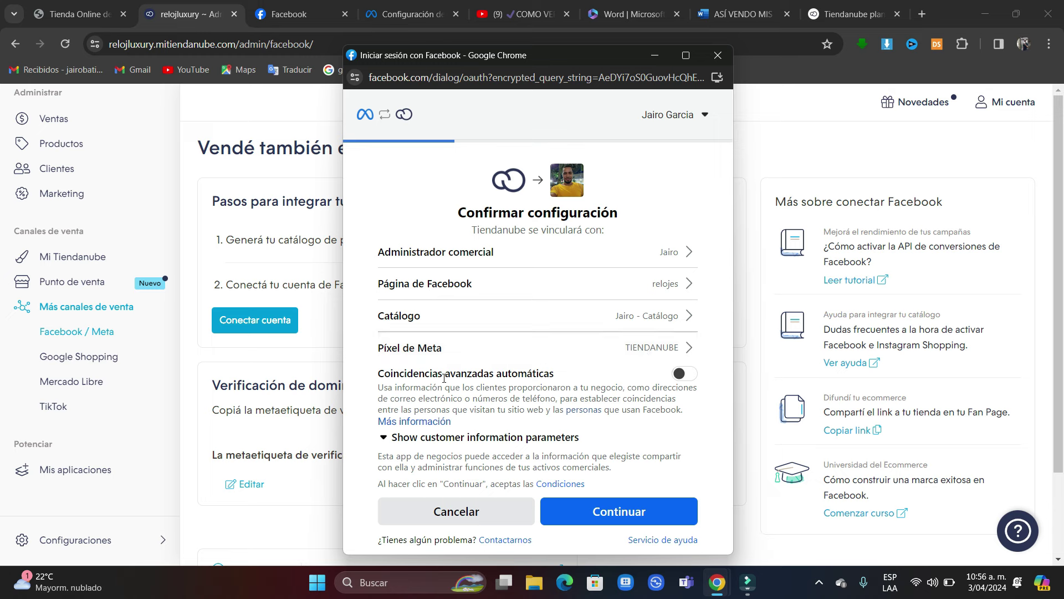
{"action": "left_click", "coordinate": [683, 377]}
{"action": "left_click", "coordinate": [532, 437]}
{"action": "scroll", "coordinate": [693, 339], "scroll_direction": "down", "scroll_amount": 2}
{"action": "scroll", "coordinate": [693, 336], "scroll_direction": "down", "scroll_amount": 3}
{"action": "scroll", "coordinate": [693, 339], "scroll_direction": "up", "scroll_amount": 5}
{"action": "scroll", "coordinate": [693, 342], "scroll_direction": "down", "scroll_amount": 5}
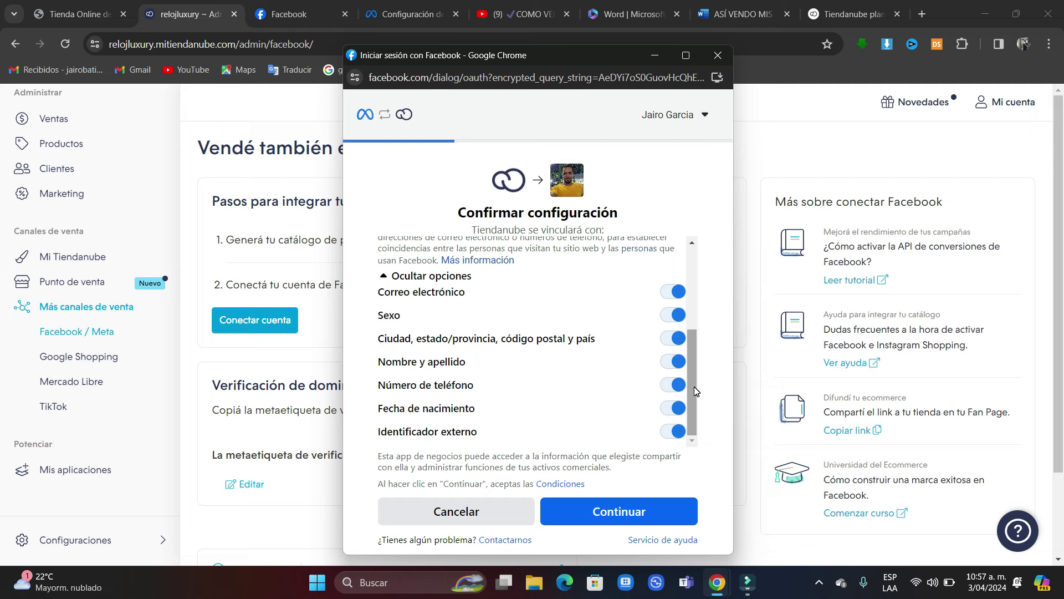
Confirm the Facebook connection settings, finish without creating an ad, and close the connection window.
{"action": "left_click", "coordinate": [611, 508]}
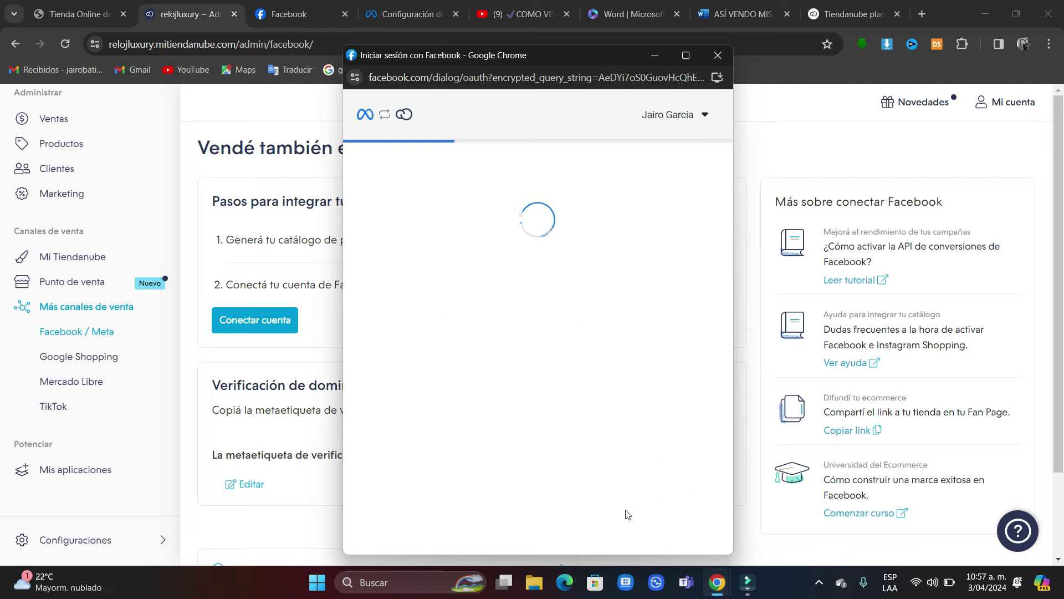
{"action": "left_click", "coordinate": [641, 432]}
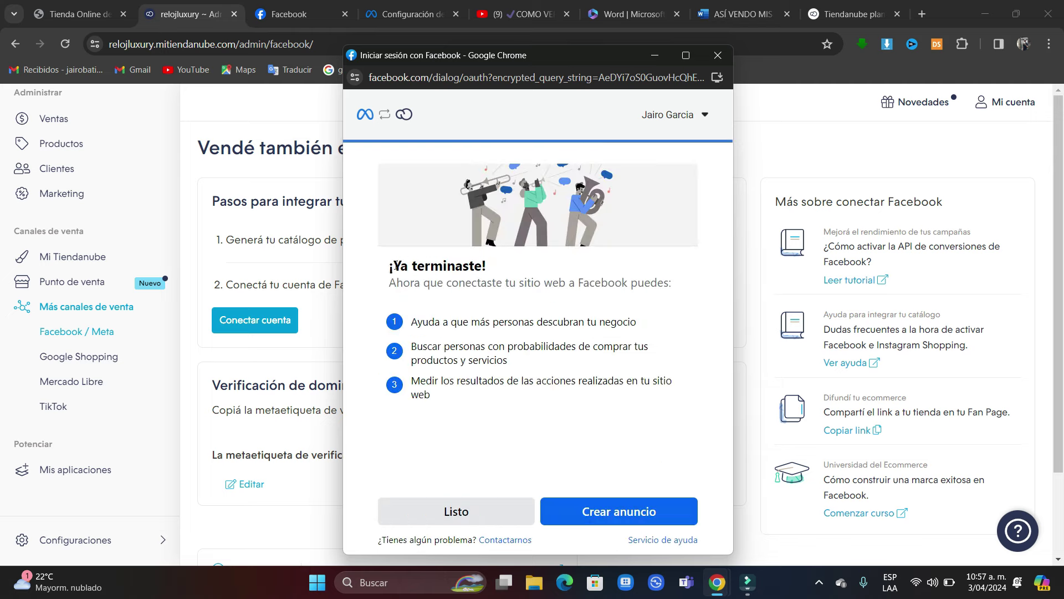
{"action": "left_click_drag", "start_coordinate": [392, 268], "coordinate": [504, 268]}
{"action": "left_click", "coordinate": [465, 517]}
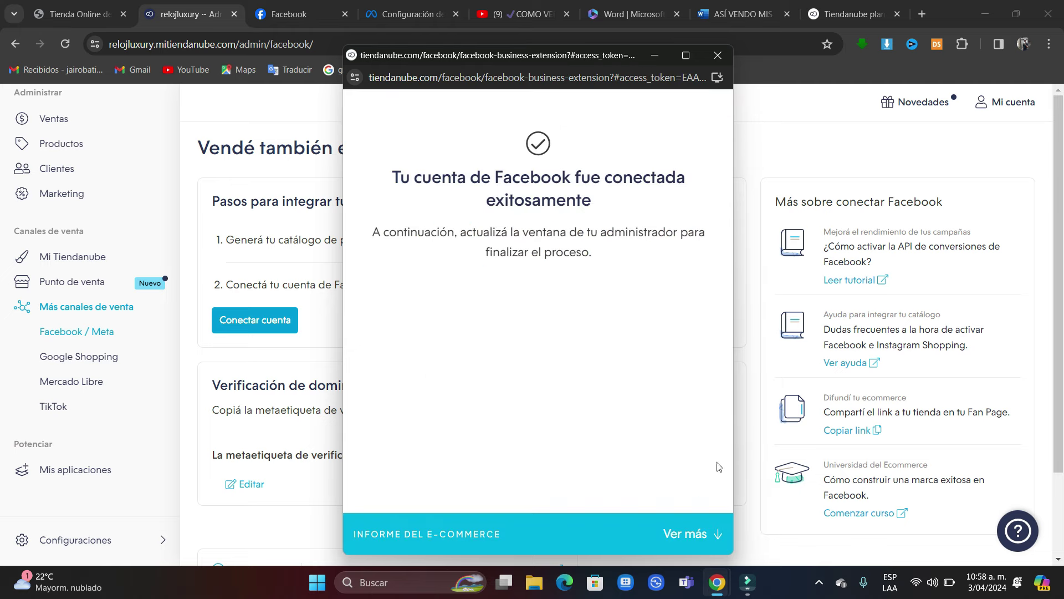
{"action": "left_click", "coordinate": [717, 55]}
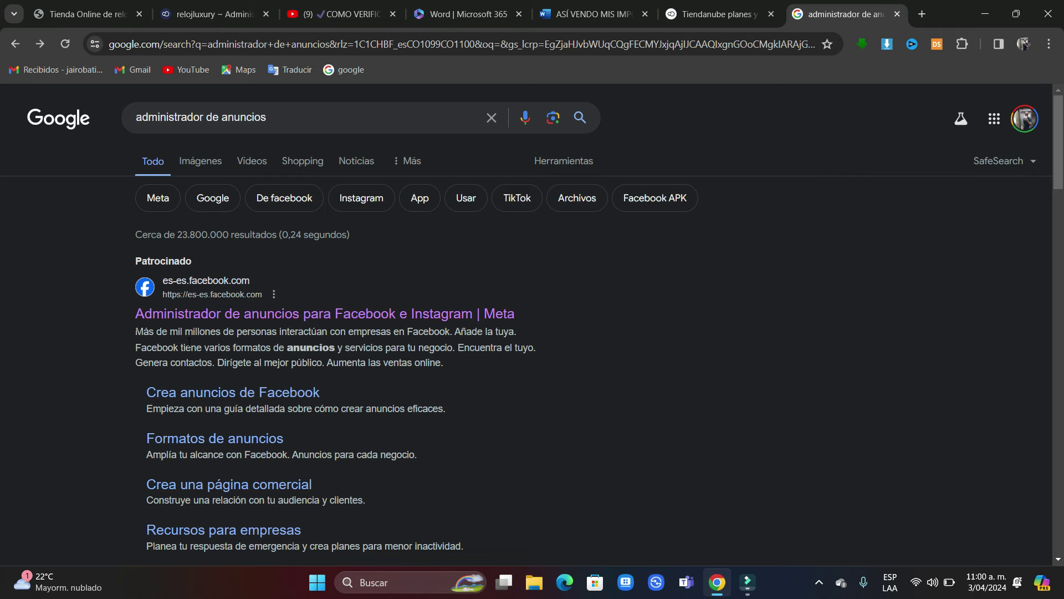
Open Meta Ads Manager from the search results and switch to the business portfolio linked to the store, reviewing its account overview.
{"action": "left_click", "coordinate": [202, 320]}
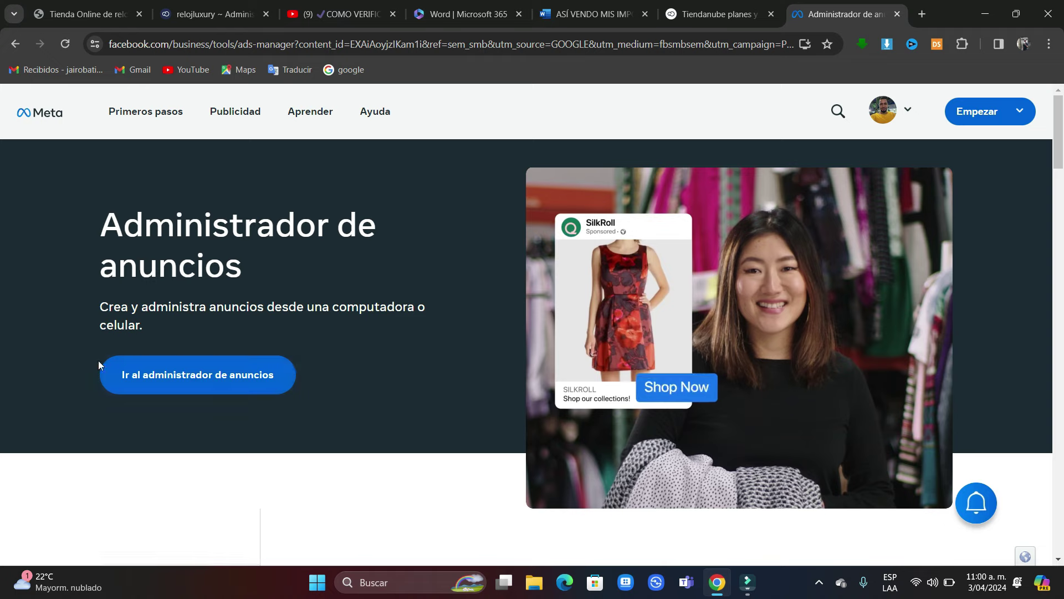
{"action": "left_click", "coordinate": [147, 387]}
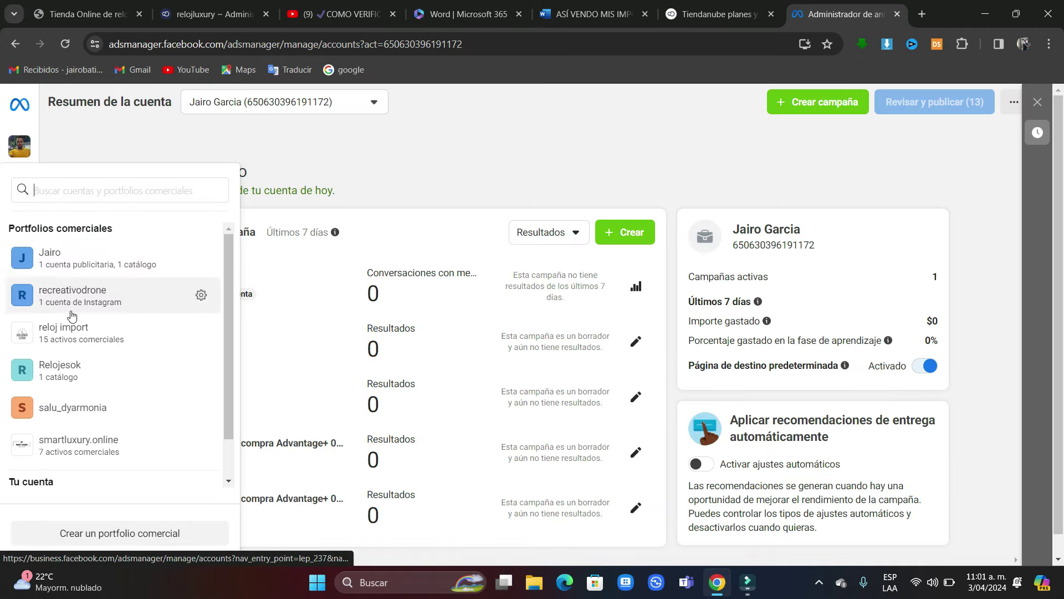
{"action": "scroll", "coordinate": [73, 286], "scroll_direction": "down", "scroll_amount": 2}
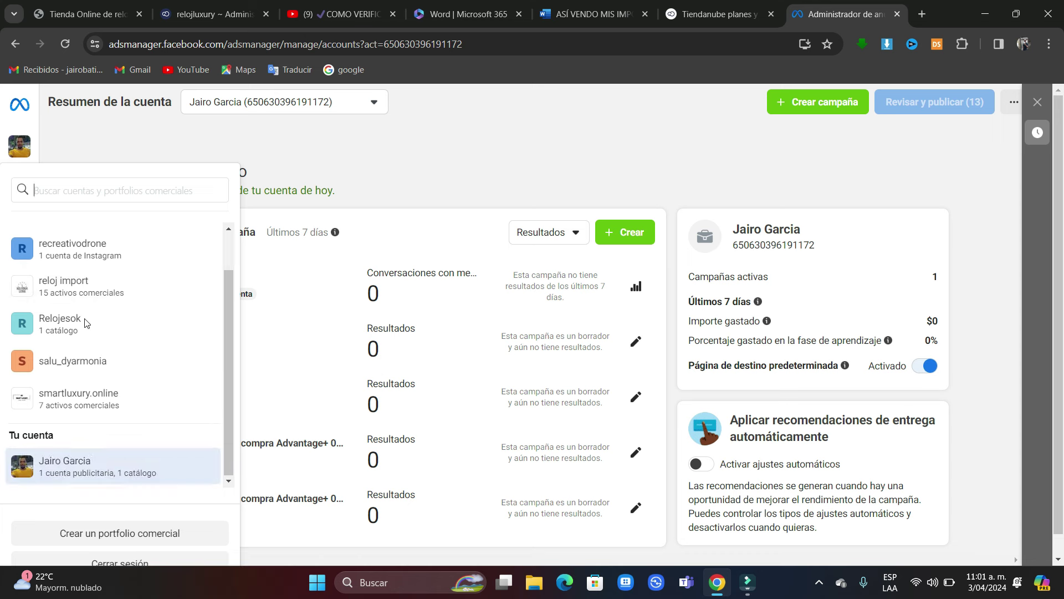
{"action": "scroll", "coordinate": [61, 302], "scroll_direction": "up", "scroll_amount": 2}
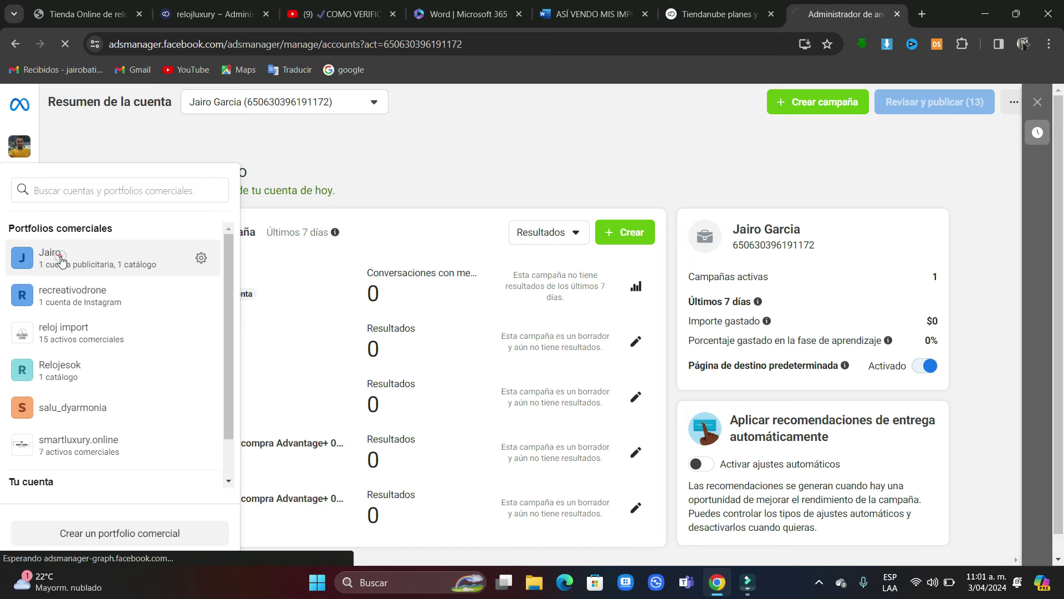
{"action": "left_click", "coordinate": [61, 259]}
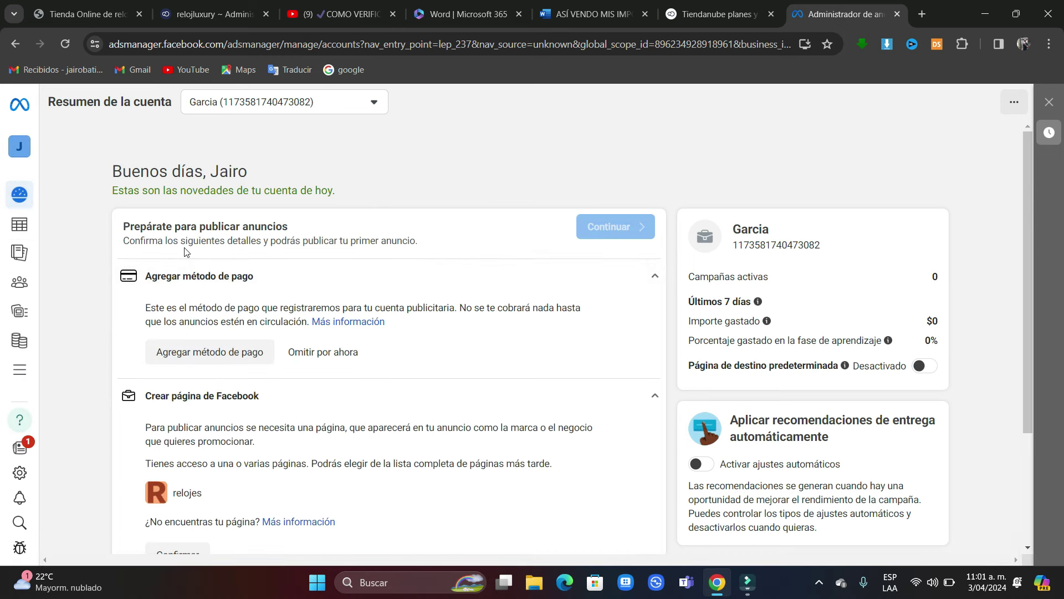
{"action": "scroll", "coordinate": [165, 331], "scroll_direction": "down", "scroll_amount": 3}
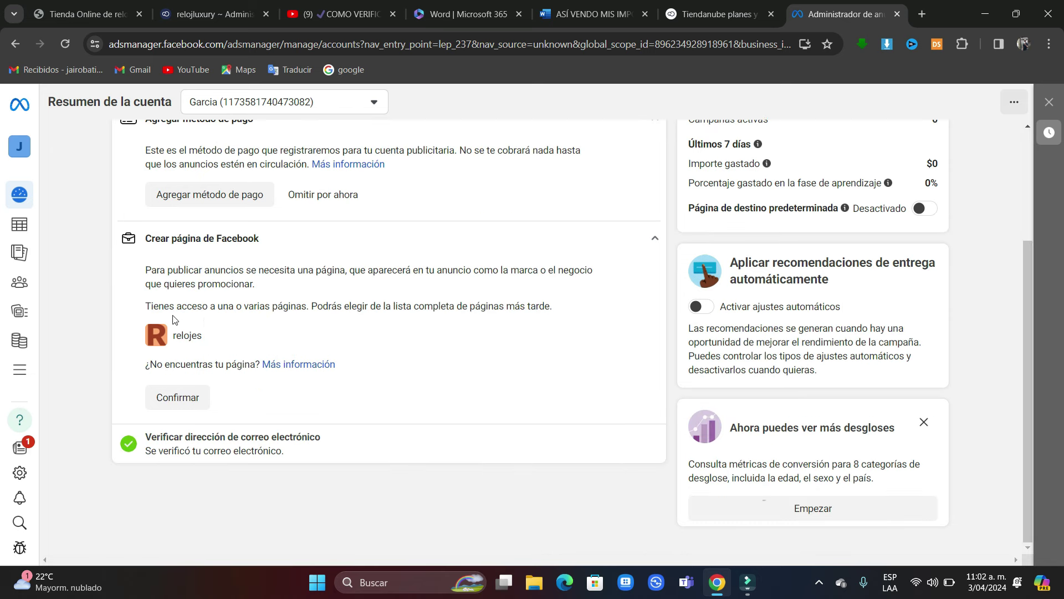
{"action": "scroll", "coordinate": [208, 333], "scroll_direction": "up", "scroll_amount": 3}
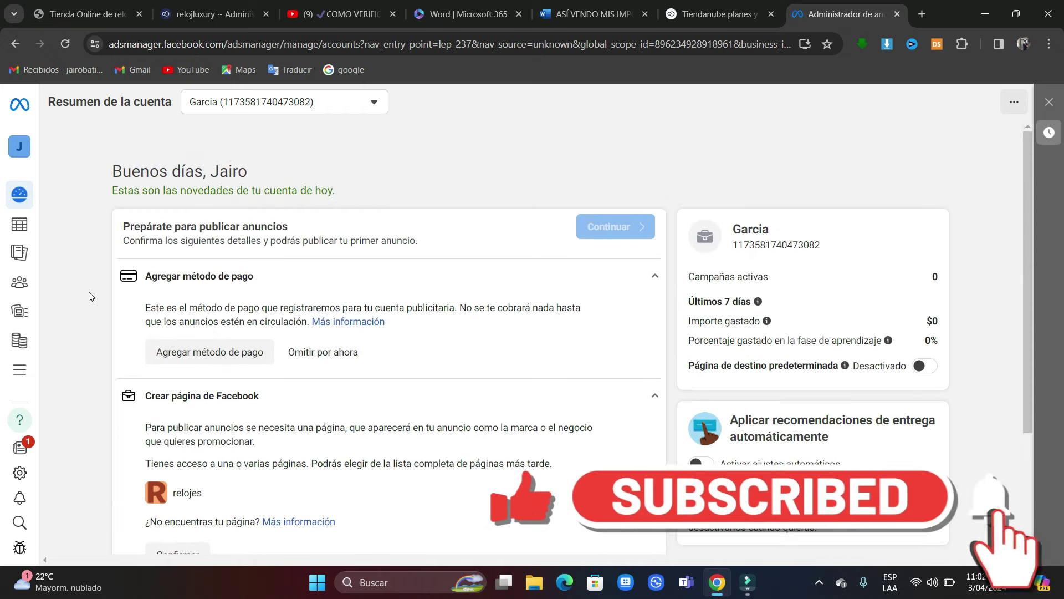
{"action": "scroll", "coordinate": [86, 282], "scroll_direction": "down", "scroll_amount": 3}
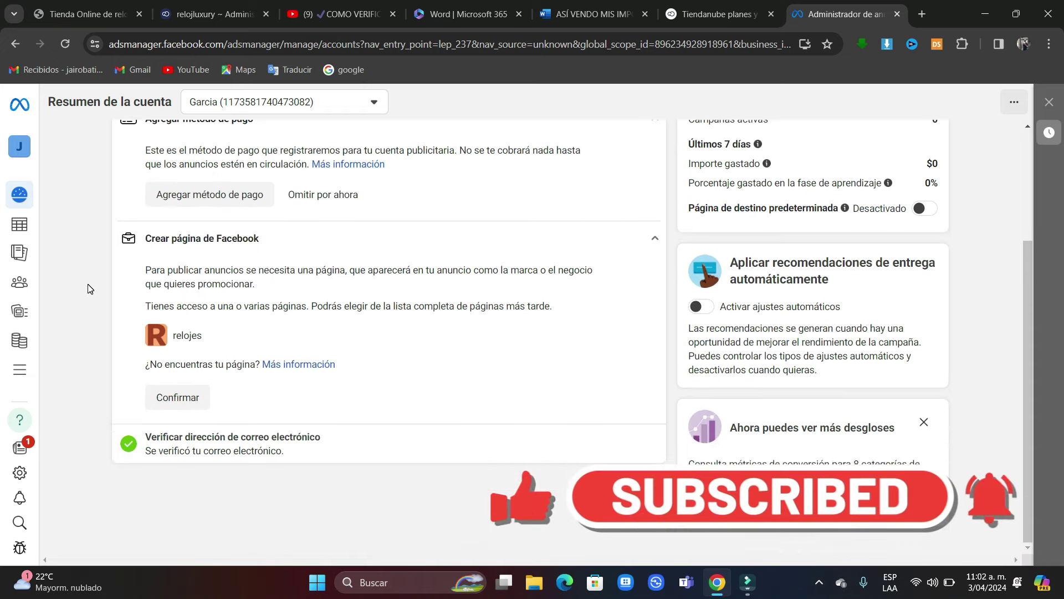
Open the portfolio's business settings and add the Instagram account relojesokonline.
{"action": "mouse_move", "coordinate": [37, 269]}
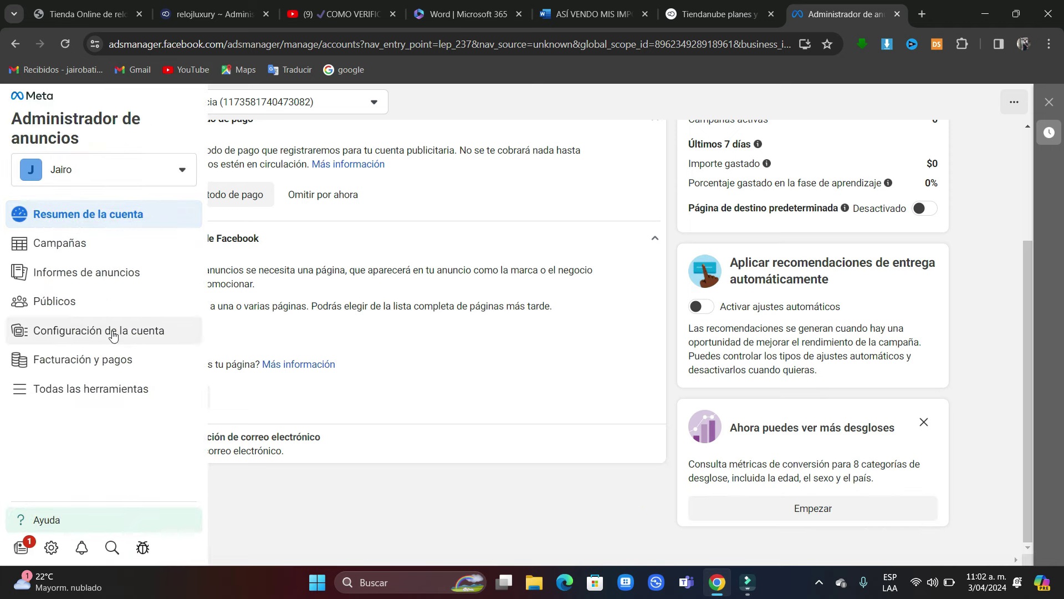
{"action": "left_click", "coordinate": [52, 549]}
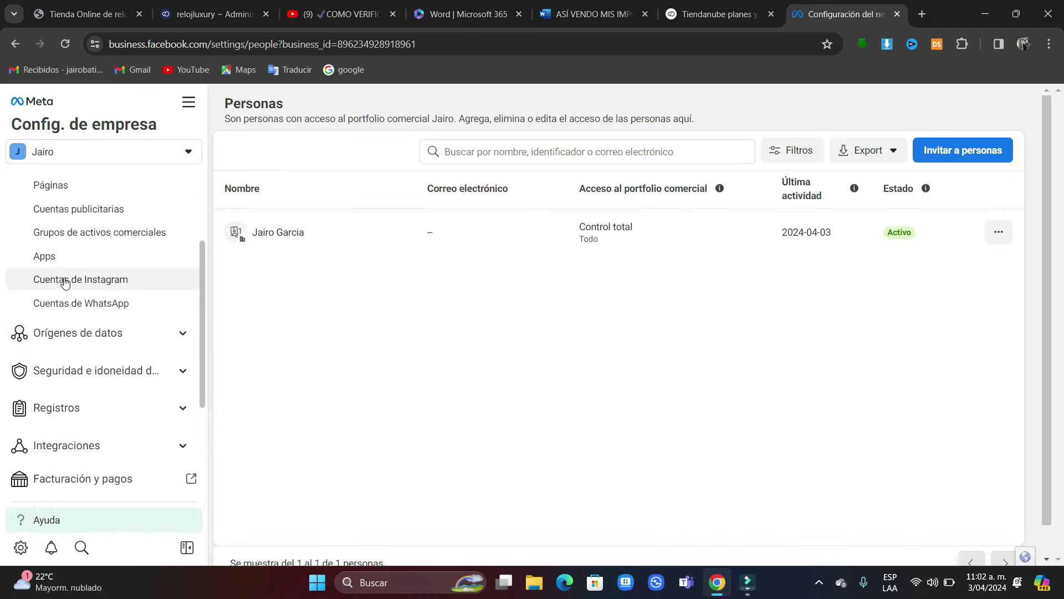
{"action": "left_click", "coordinate": [98, 281]}
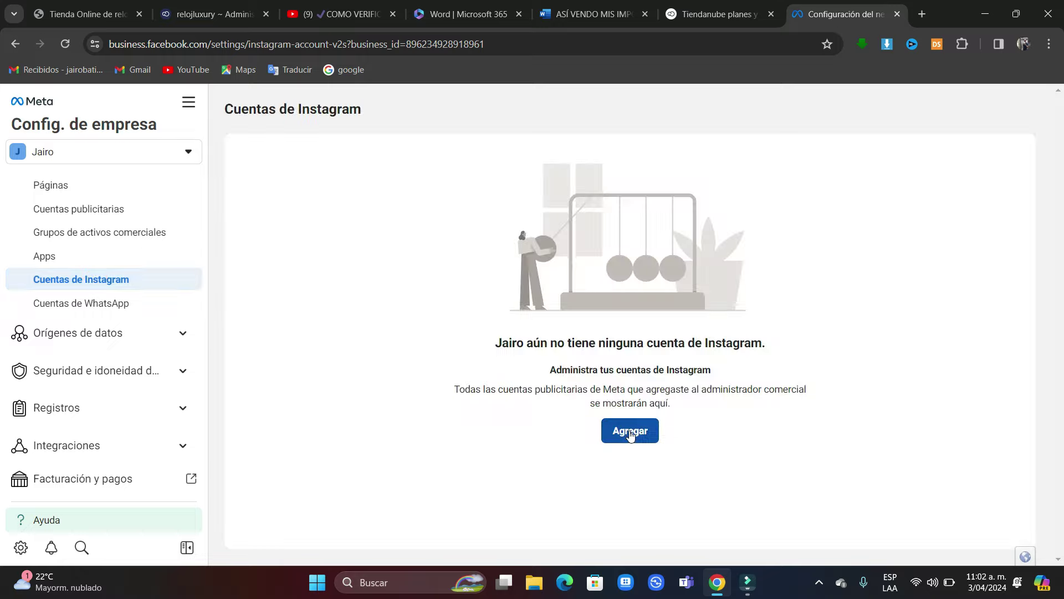
{"action": "left_click", "coordinate": [629, 431]}
{"action": "left_click", "coordinate": [521, 423]}
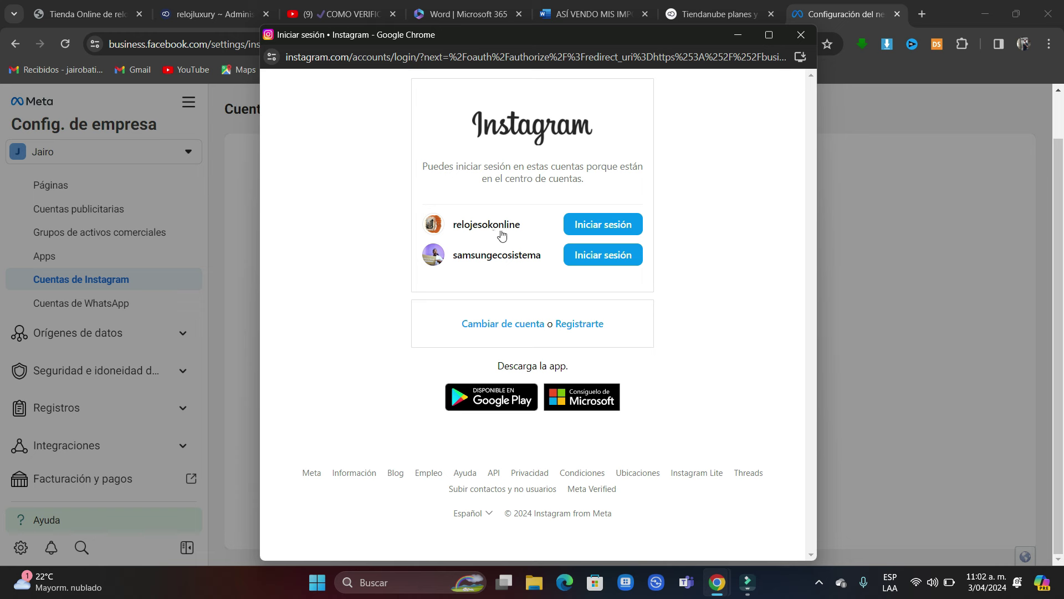
{"action": "left_click", "coordinate": [606, 227]}
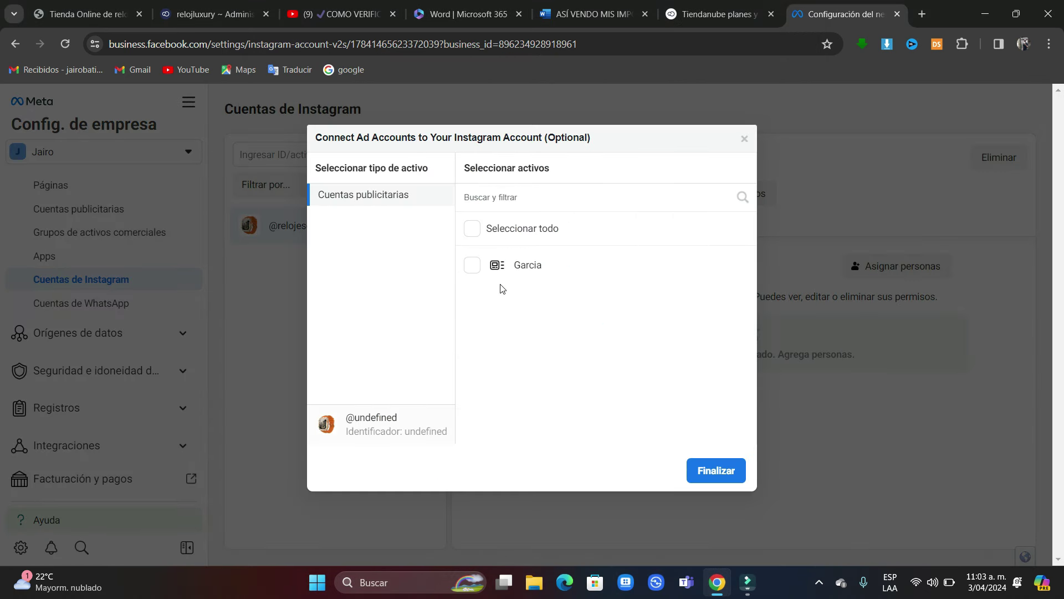
Assign all available ad accounts to the newly added Instagram account and finish the setup.
{"action": "left_click", "coordinate": [472, 237]}
{"action": "left_click", "coordinate": [716, 470]}
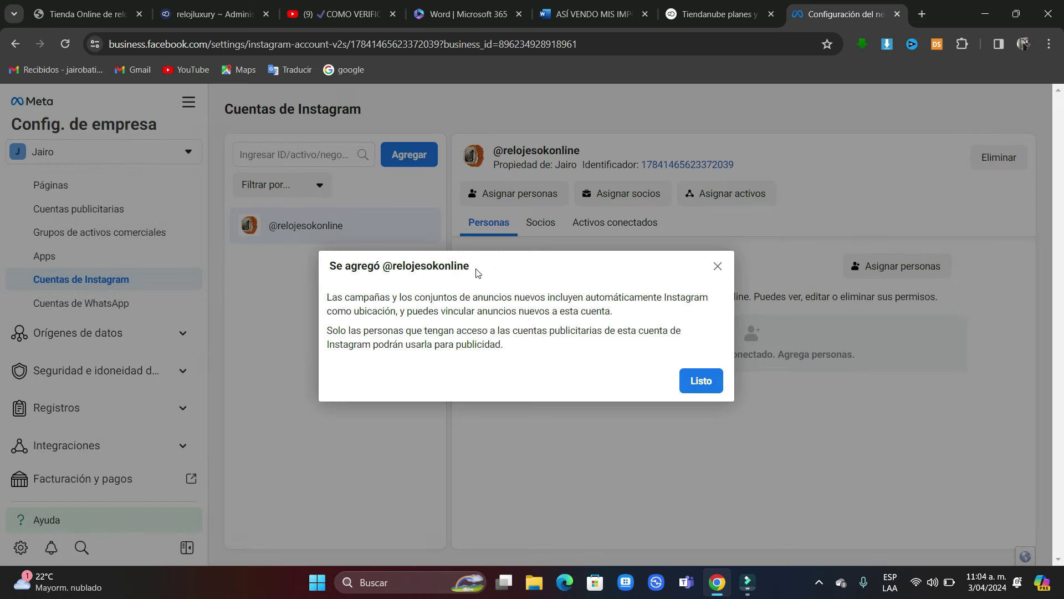
{"action": "left_click", "coordinate": [701, 382]}
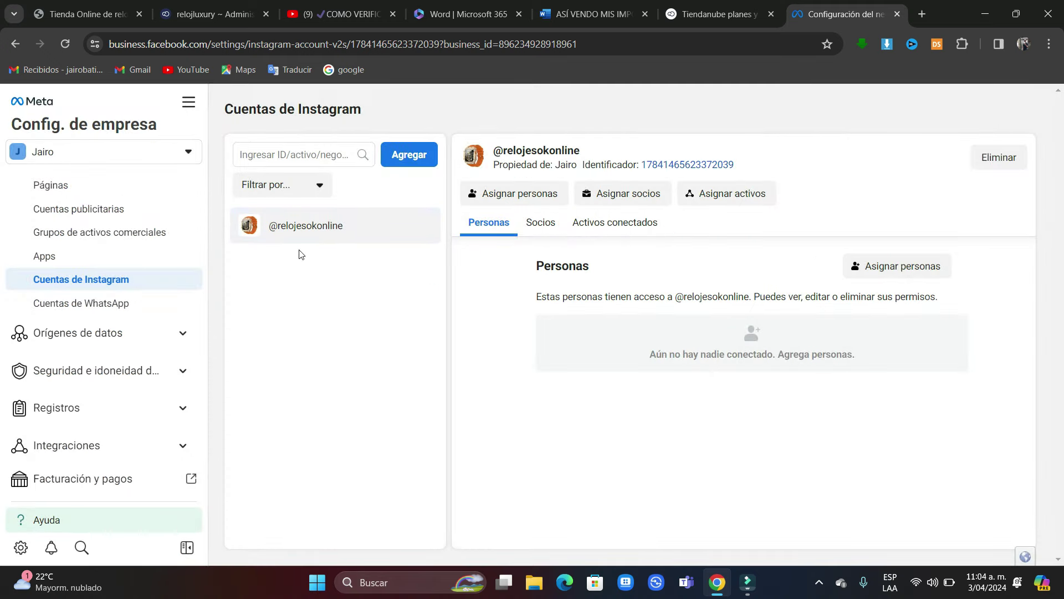
Check the portfolio's Facebook pages and WhatsApp accounts, and start adding a WhatsApp account.
{"action": "scroll", "coordinate": [191, 313], "scroll_direction": "up", "scroll_amount": 2}
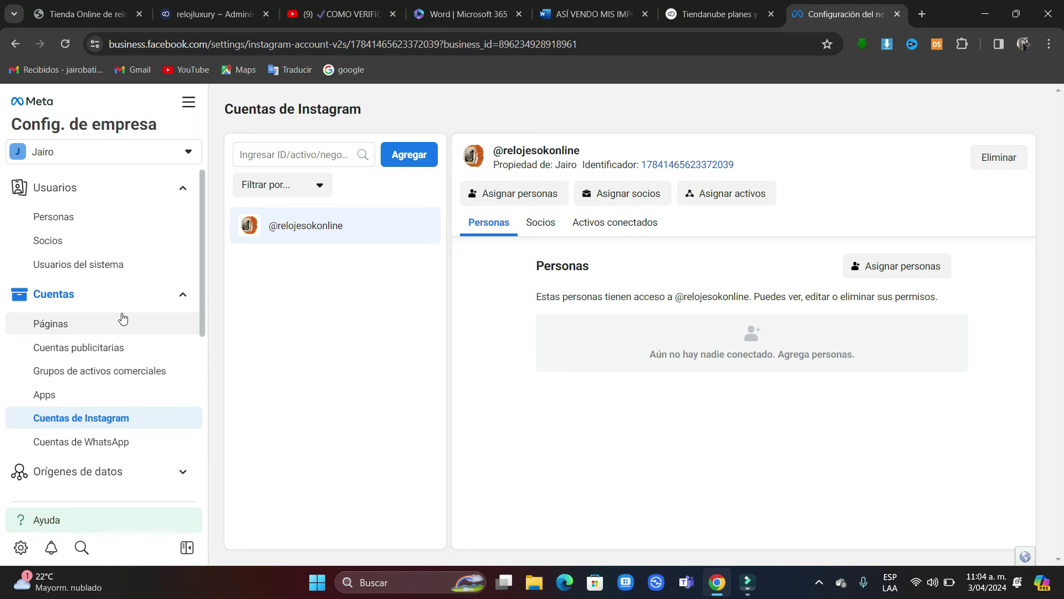
{"action": "left_click", "coordinate": [66, 327]}
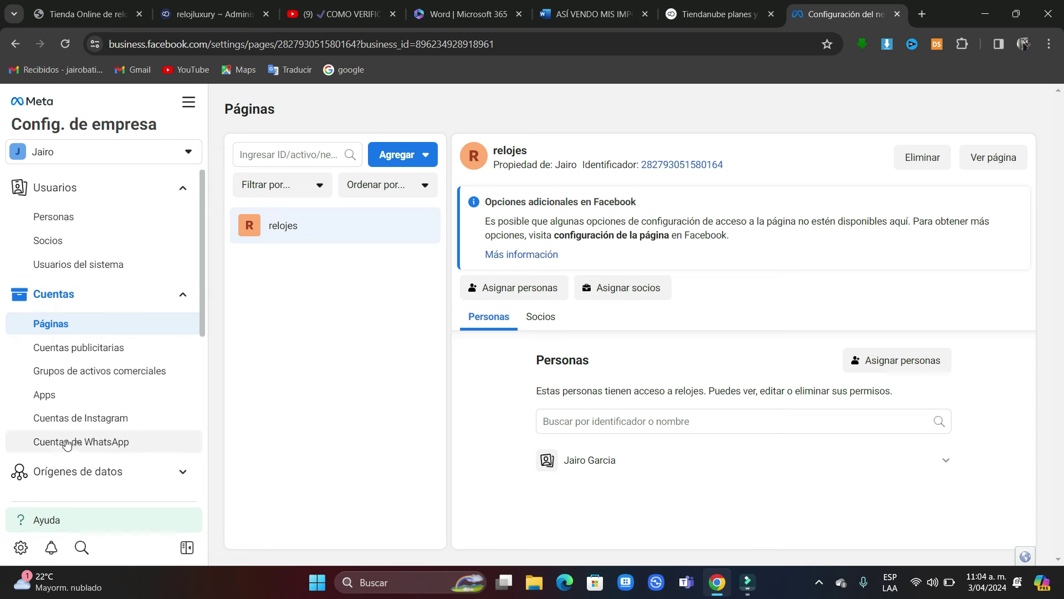
{"action": "left_click", "coordinate": [25, 441]}
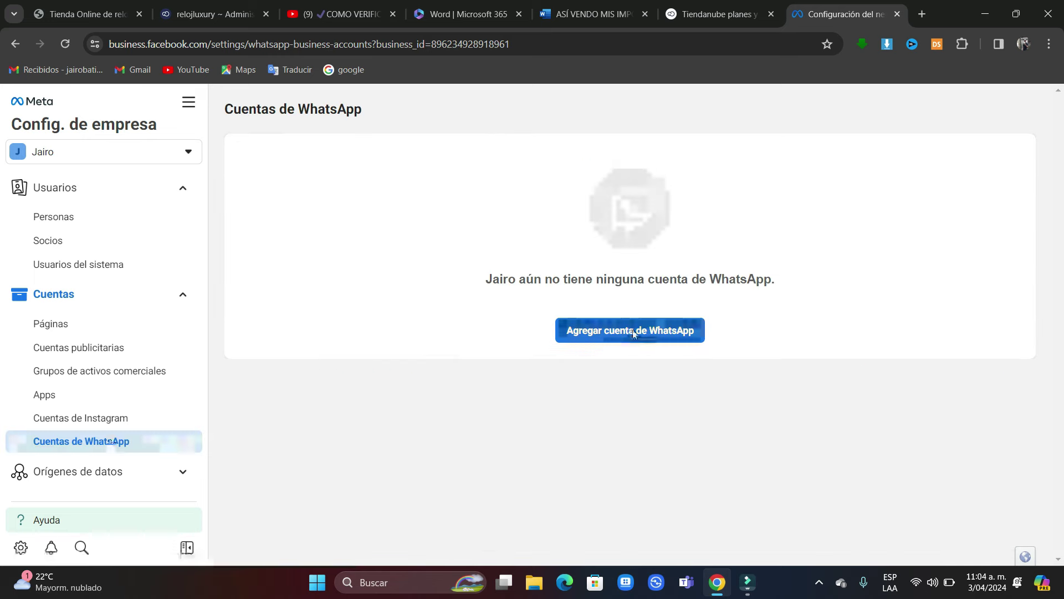
{"action": "left_click", "coordinate": [630, 330]}
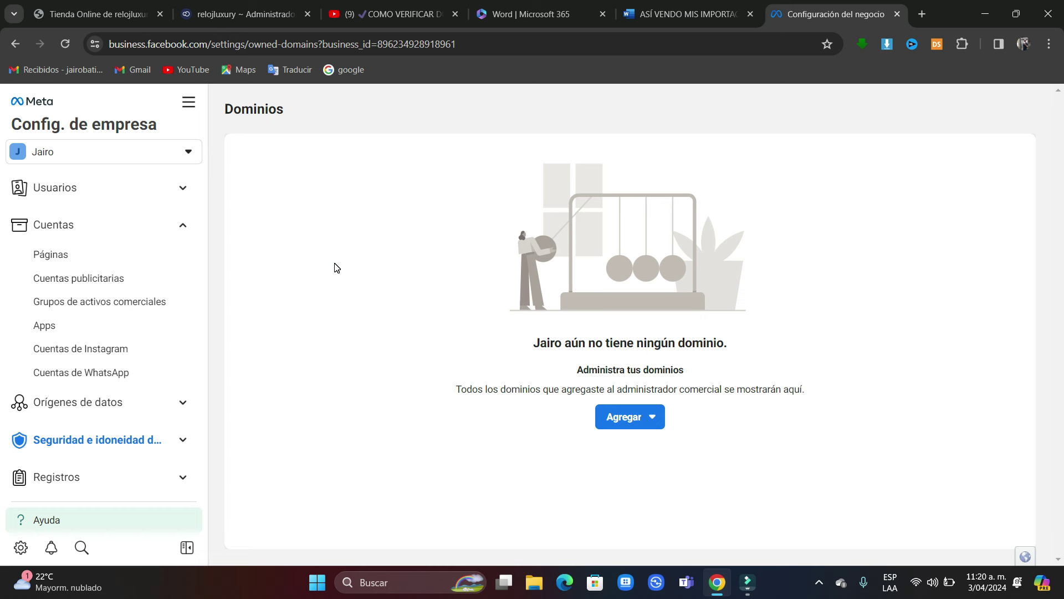
Open the domain settings under brand safety and suitability and start creating a domain.
{"action": "scroll", "coordinate": [294, 266], "scroll_direction": "down", "scroll_amount": 3}
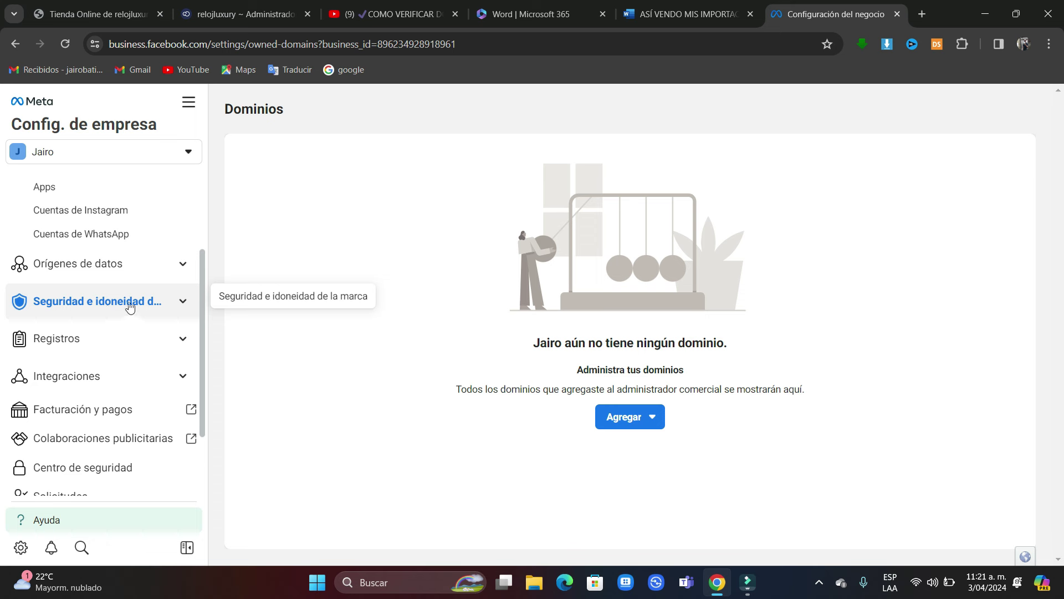
{"action": "left_click", "coordinate": [175, 305]}
{"action": "left_click", "coordinate": [63, 331]}
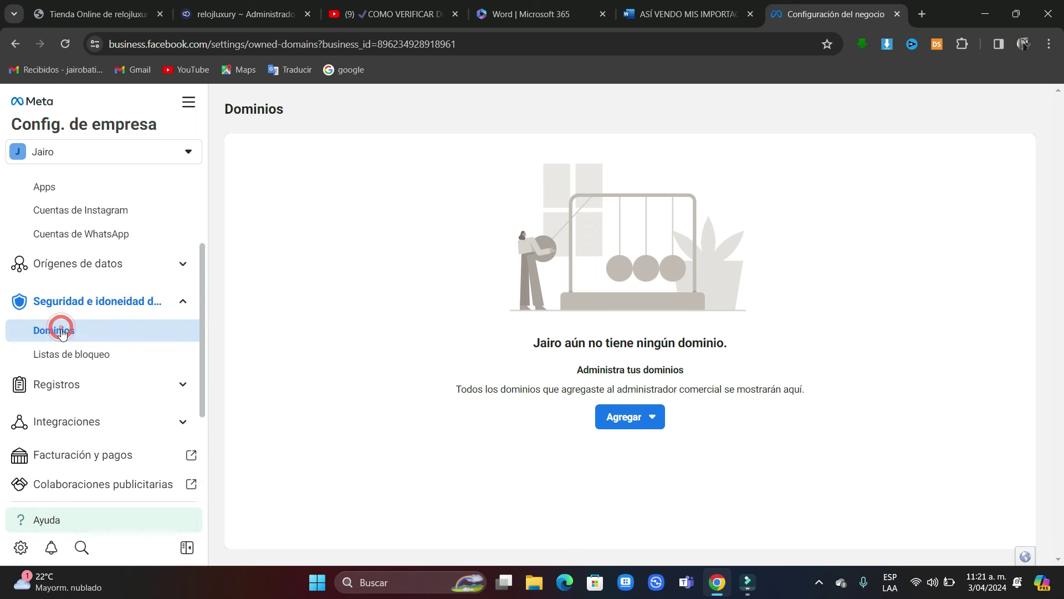
{"action": "left_click", "coordinate": [632, 423]}
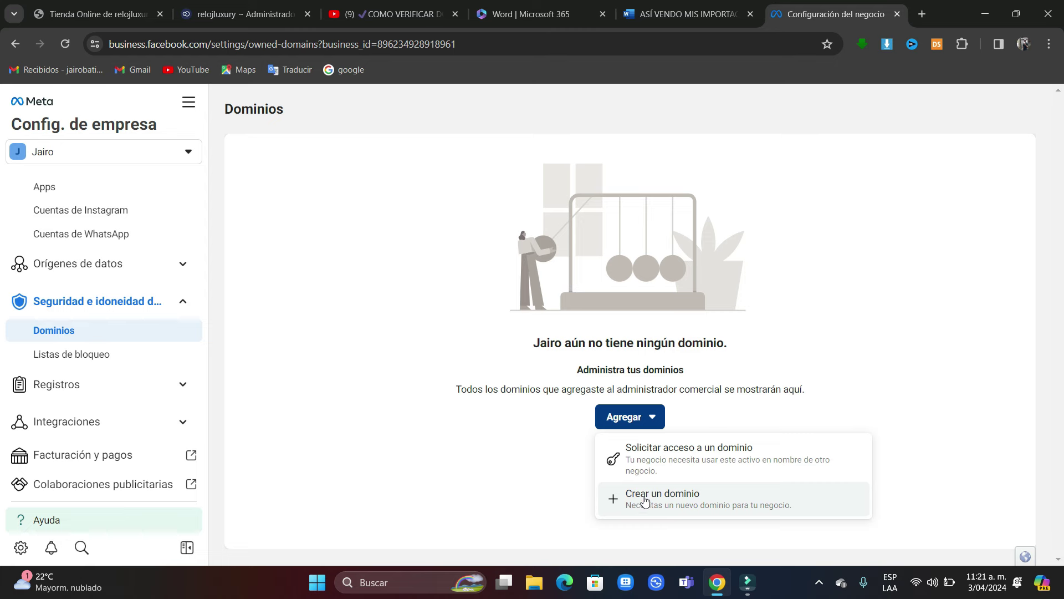
{"action": "left_click", "coordinate": [688, 501]}
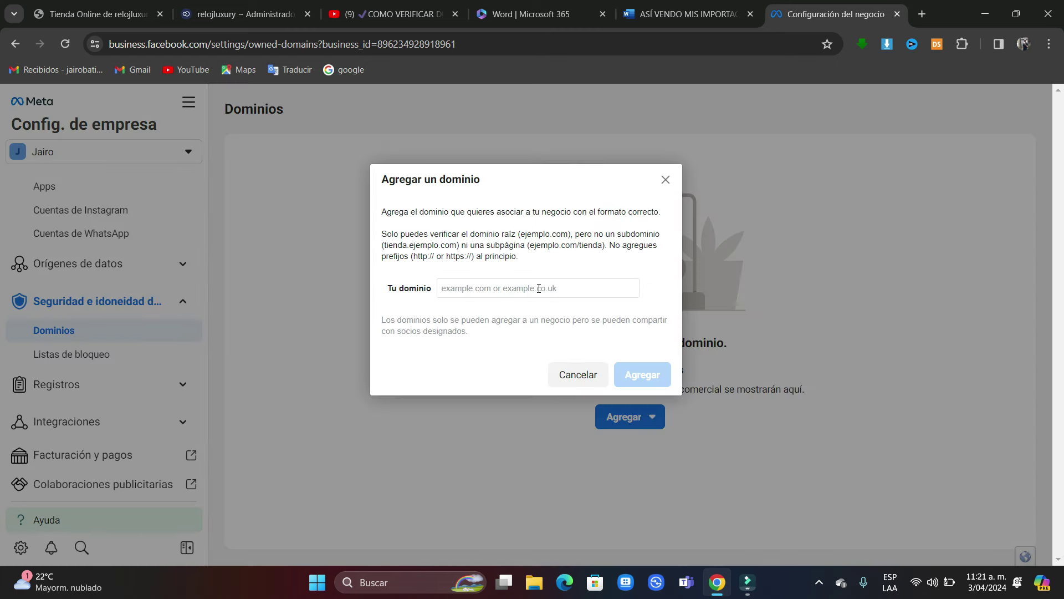
Copy the web address of the online store and paste it as the new domain in the business settings.
{"action": "left_click", "coordinate": [103, 18]}
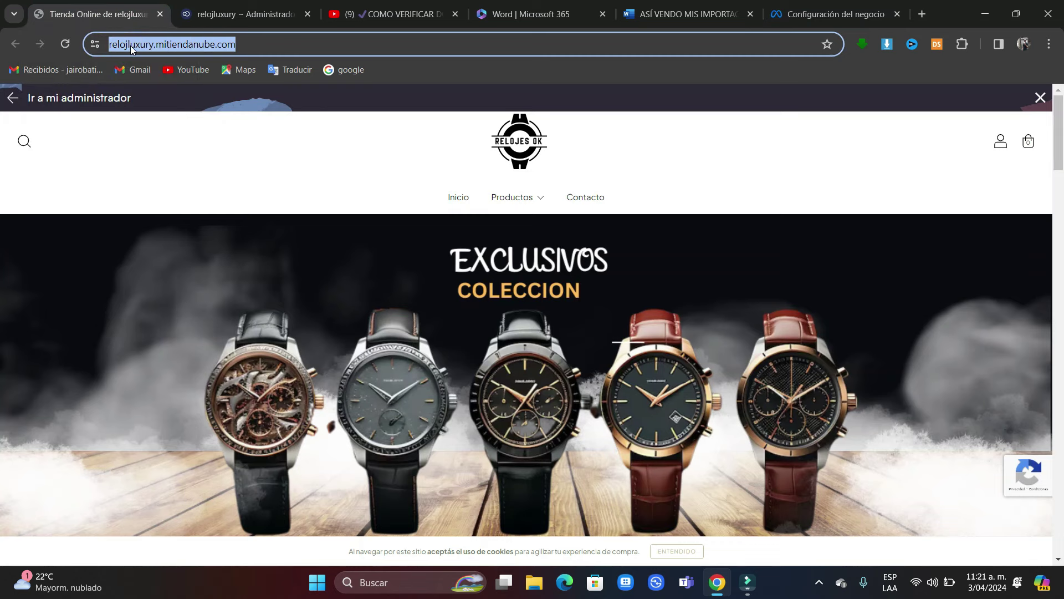
{"action": "right_click", "coordinate": [170, 43]}
{"action": "left_click", "coordinate": [222, 167]}
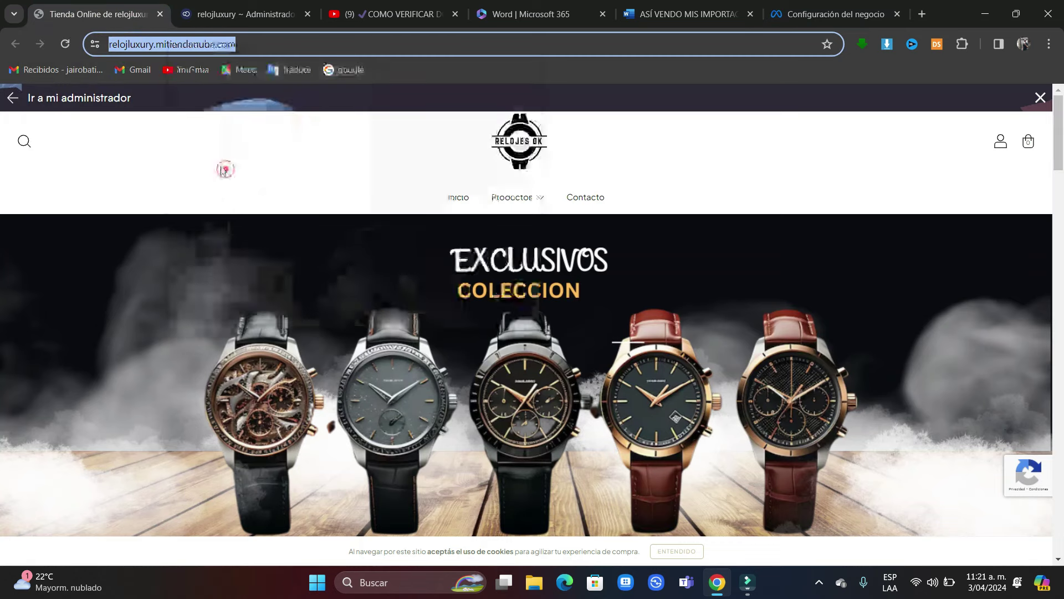
{"action": "left_click", "coordinate": [827, 16]}
{"action": "right_click", "coordinate": [485, 288]}
{"action": "left_click", "coordinate": [543, 184]}
{"action": "left_click_drag", "start_coordinate": [466, 287], "coordinate": [422, 290]}
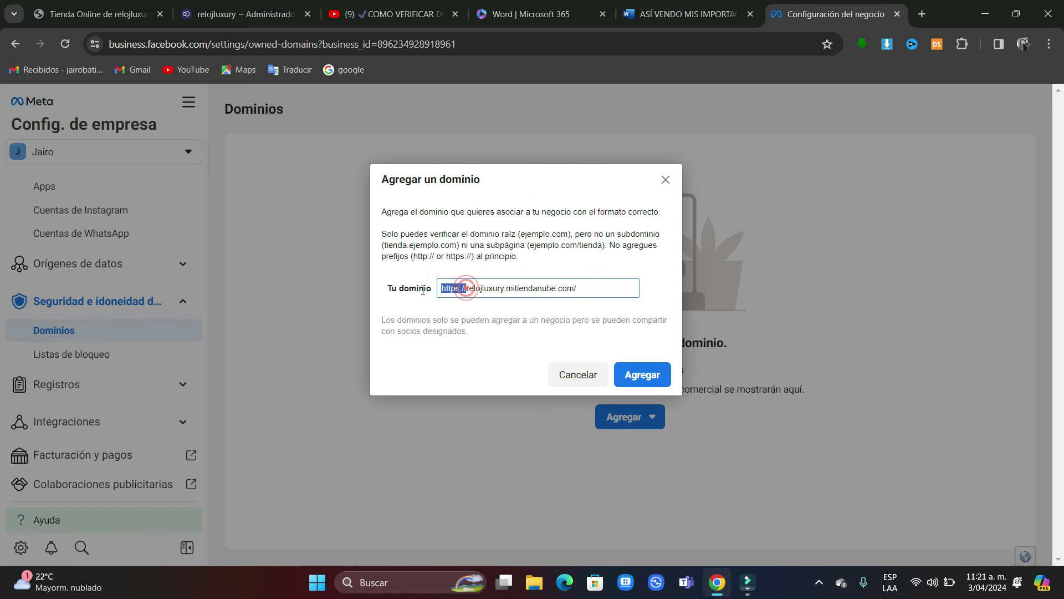
{"action": "key", "text": "BackSpace"}
{"action": "left_click", "coordinate": [559, 284]}
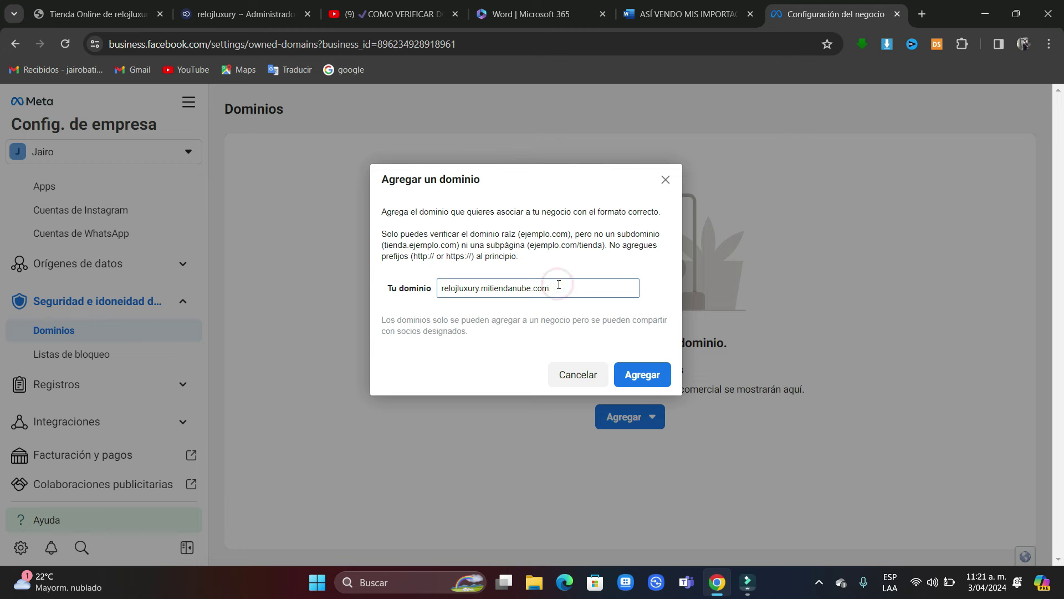
{"action": "key", "text": "BackSpace"}
{"action": "left_click", "coordinate": [648, 375]}
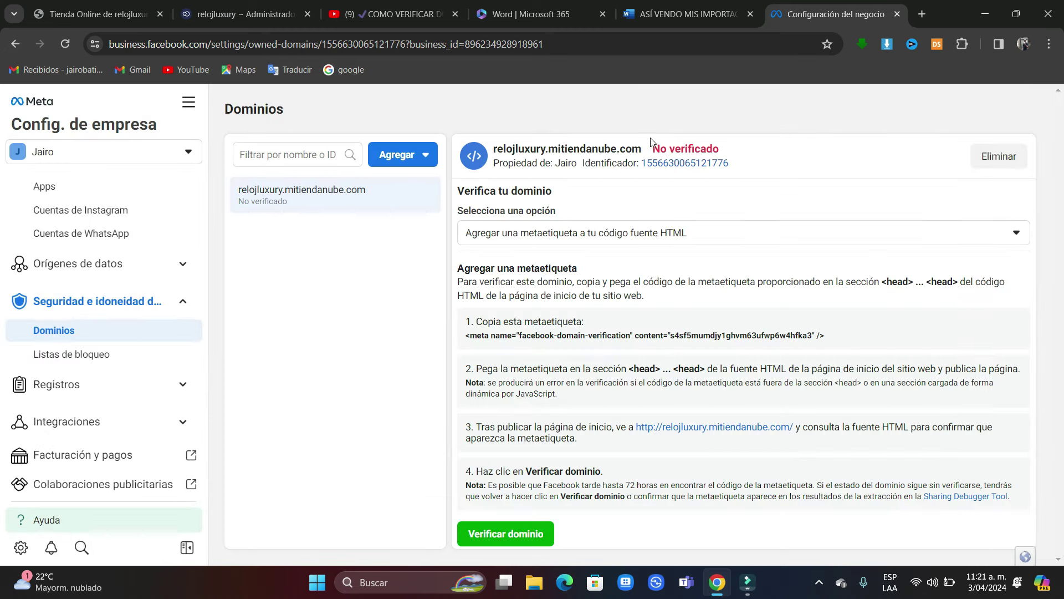
Copy the verification meta tag provided for the domain relojluxury.mitiendanube.com.
{"action": "left_click_drag", "start_coordinate": [655, 148], "coordinate": [746, 148]}
{"action": "left_click", "coordinate": [746, 149]}
{"action": "mouse_move", "coordinate": [469, 338]}
{"action": "left_mouse_down"}
{"action": "mouse_move", "coordinate": [814, 341]}
{"action": "mouse_move", "coordinate": [469, 337]}
{"action": "left_mouse_up"}
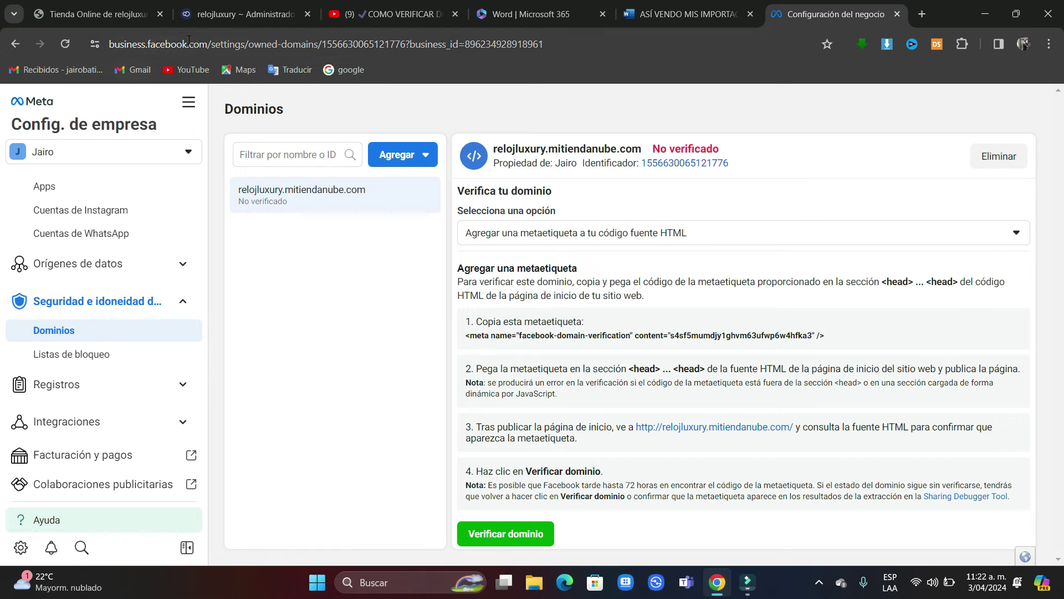
In the store admin's Facebook domain verification, replace the linked meta tag with the copied verification meta tag and save the changes.
{"action": "left_click", "coordinate": [98, 15]}
{"action": "left_click", "coordinate": [244, 13]}
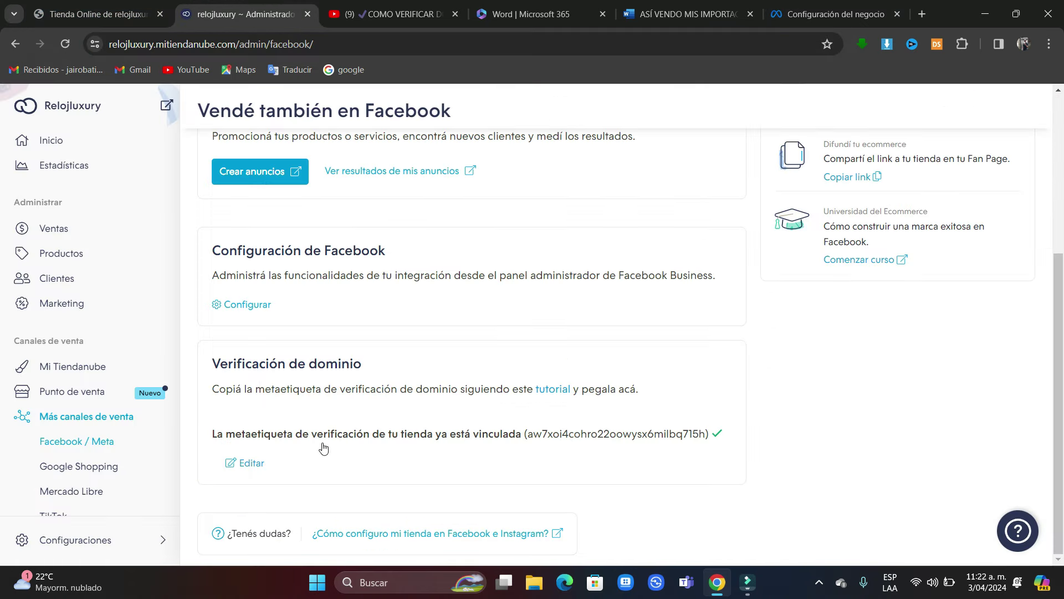
{"action": "left_click_drag", "start_coordinate": [209, 369], "coordinate": [382, 370]}
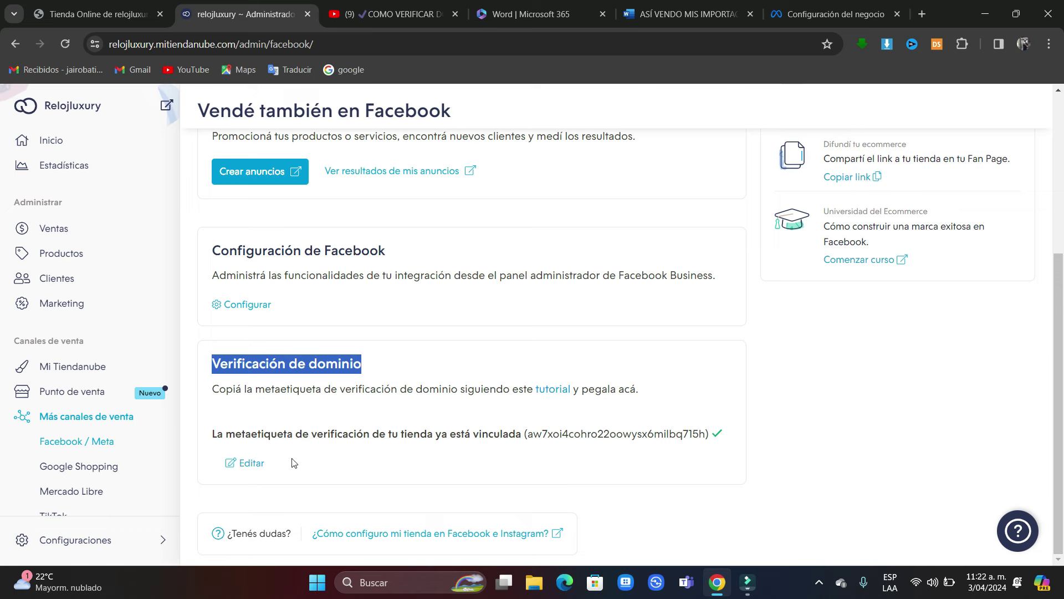
{"action": "left_click", "coordinate": [250, 462]}
{"action": "left_click", "coordinate": [456, 242]}
{"action": "right_click", "coordinate": [465, 244]}
{"action": "left_click", "coordinate": [504, 381]}
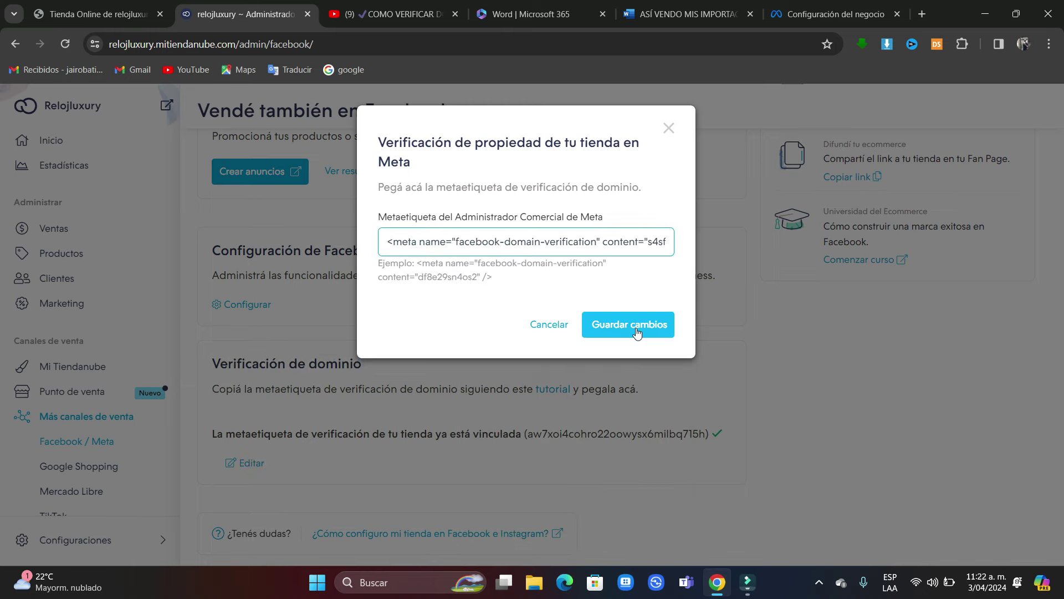
{"action": "left_click", "coordinate": [636, 327]}
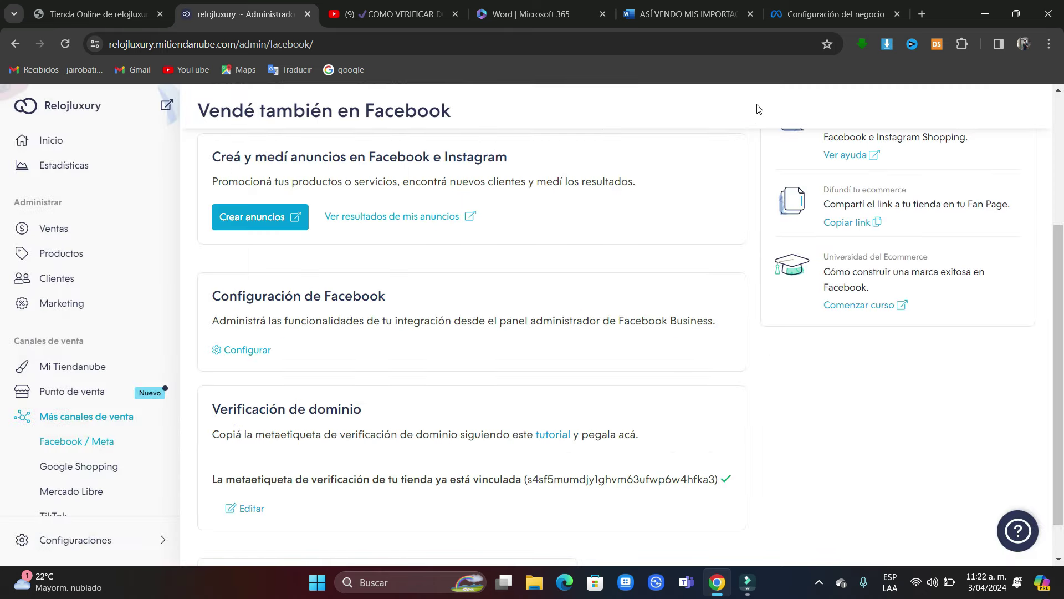
Return to the business settings and verify the domain relojluxury.mitiendanube.com.
{"action": "left_click", "coordinate": [820, 15]}
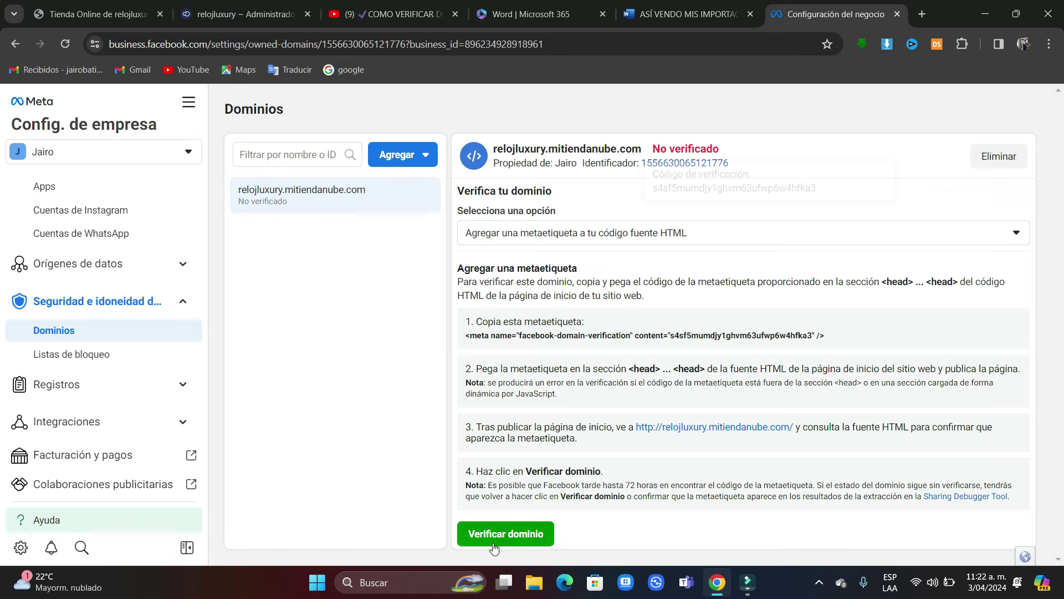
{"action": "left_click", "coordinate": [548, 539]}
{"action": "left_click", "coordinate": [501, 535]}
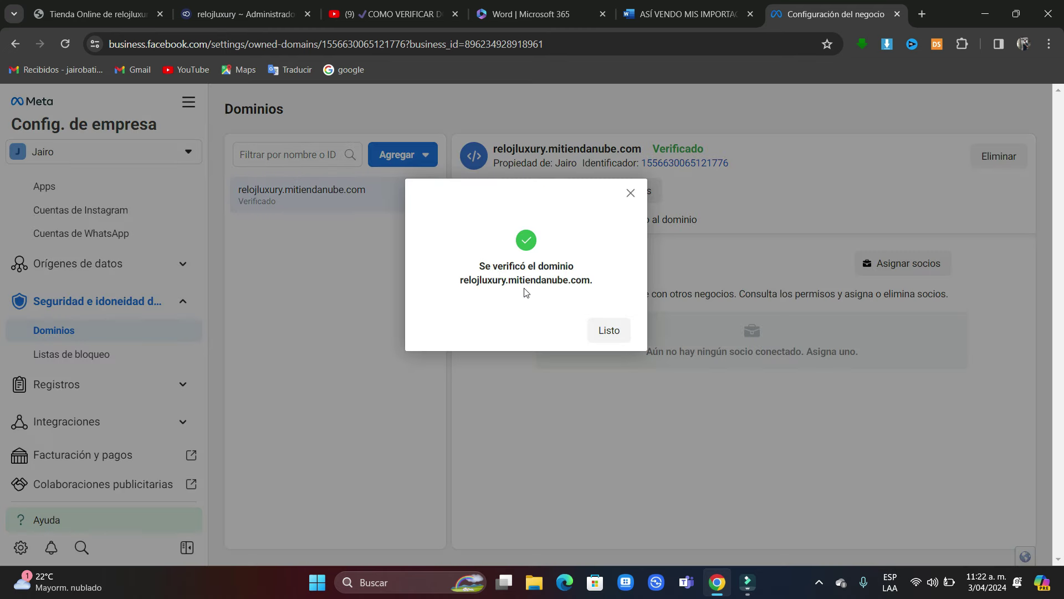
{"action": "left_click", "coordinate": [609, 331]}
{"action": "mouse_move", "coordinate": [691, 146]}
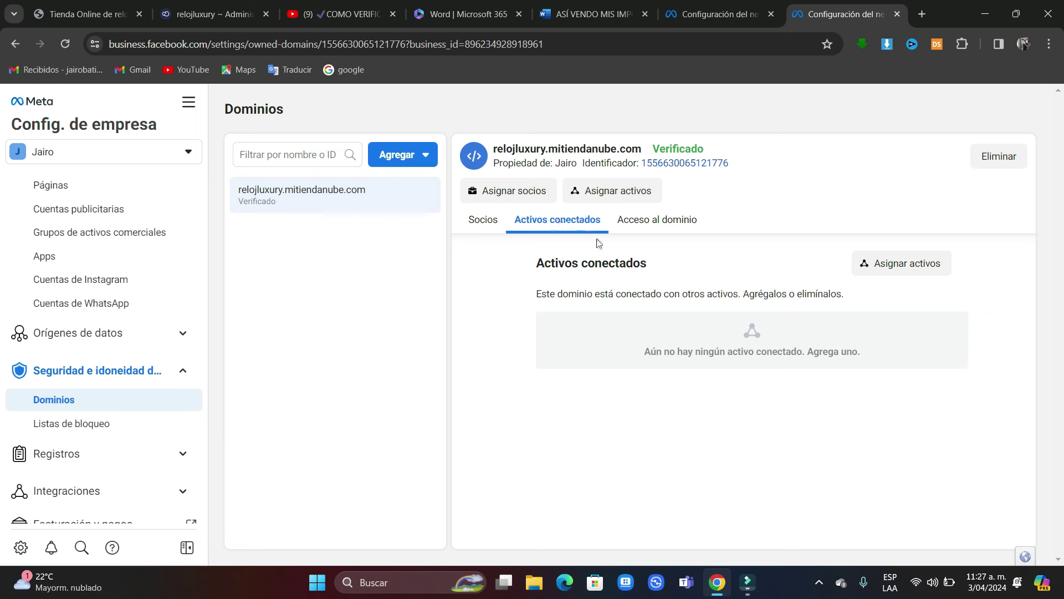
Assign the Facebook page relojes to the domain as a connected asset.
{"action": "left_click", "coordinate": [908, 264]}
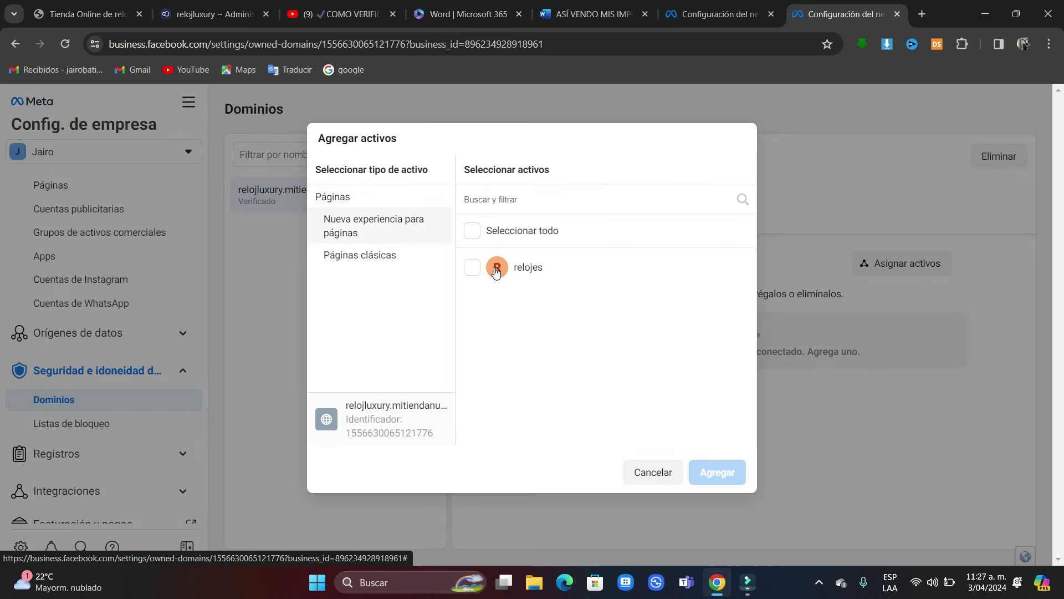
{"action": "left_click", "coordinate": [484, 237]}
{"action": "left_click", "coordinate": [717, 476]}
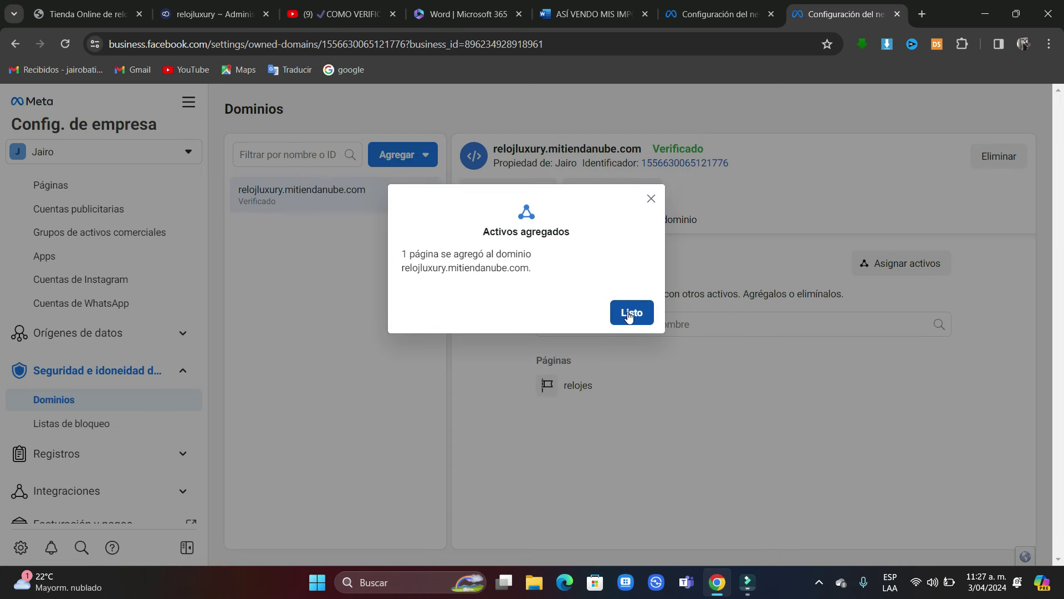
{"action": "left_click", "coordinate": [629, 314]}
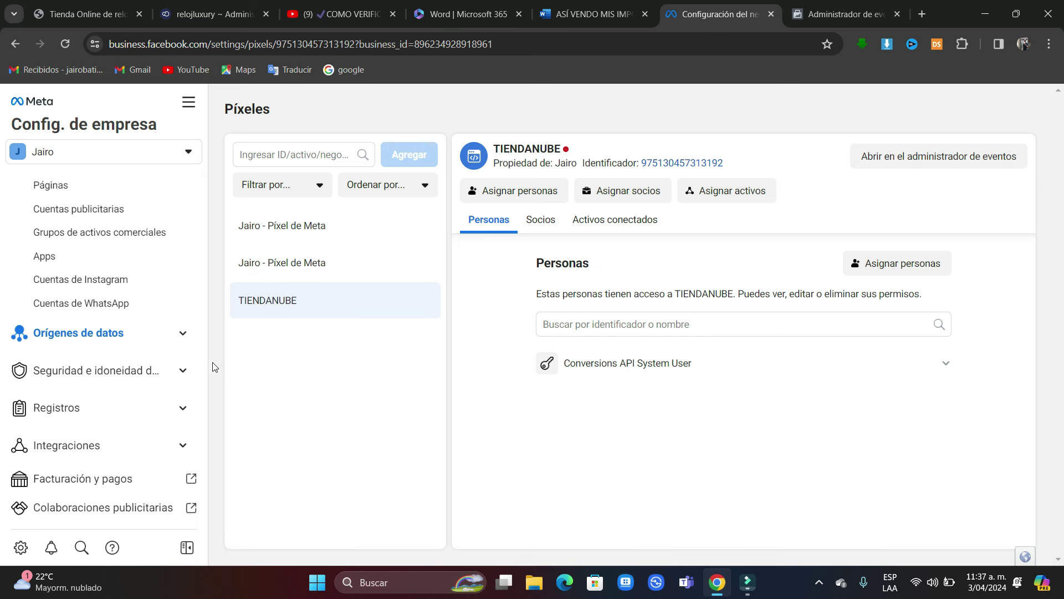
Go to the pixels under the data sources and open the TIENDANUBE pixel in the Events Manager.
{"action": "left_click", "coordinate": [178, 335]}
{"action": "left_click", "coordinate": [35, 392]}
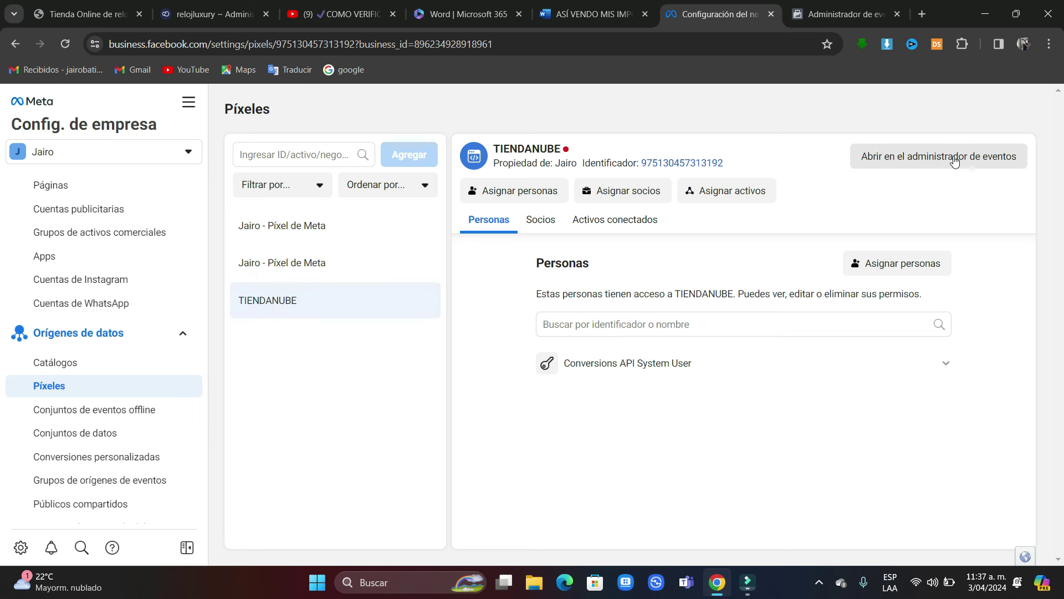
{"action": "mouse_move", "coordinate": [566, 151]}
{"action": "left_click", "coordinate": [946, 159]}
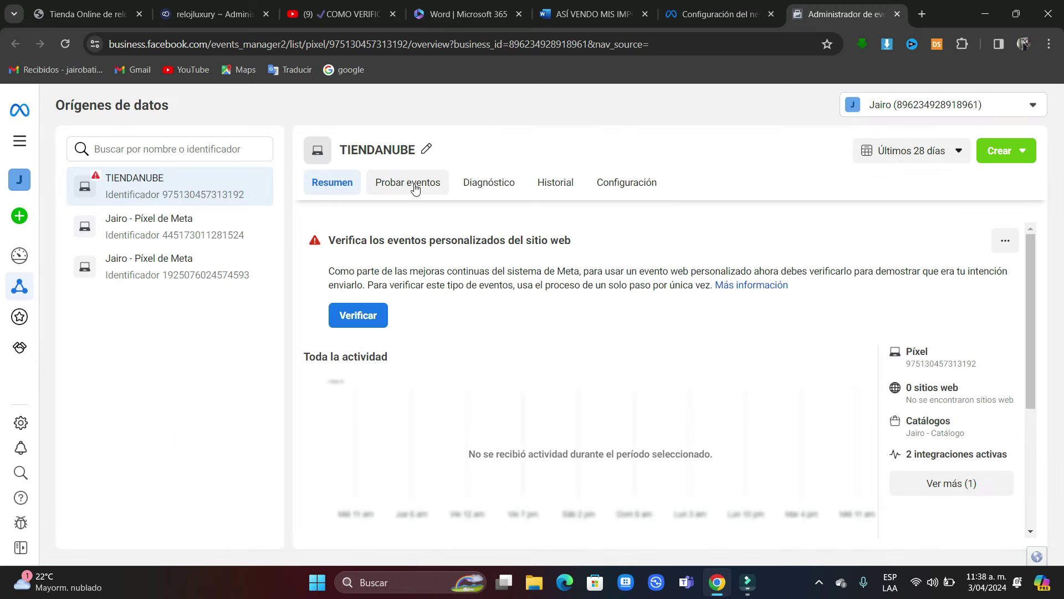
{"action": "left_click", "coordinate": [410, 185]}
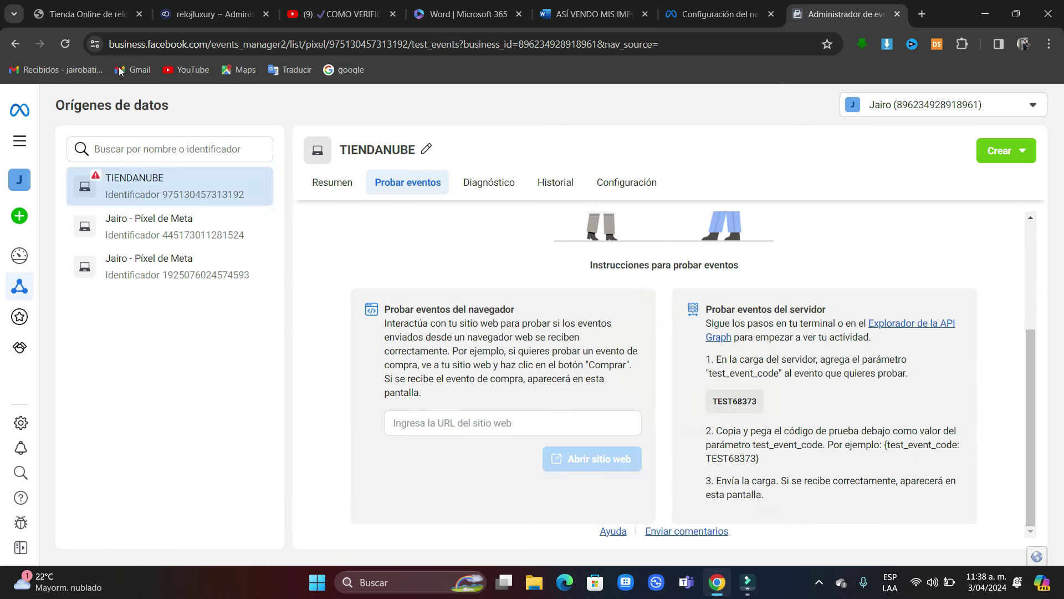
{"action": "left_click", "coordinate": [95, 17]}
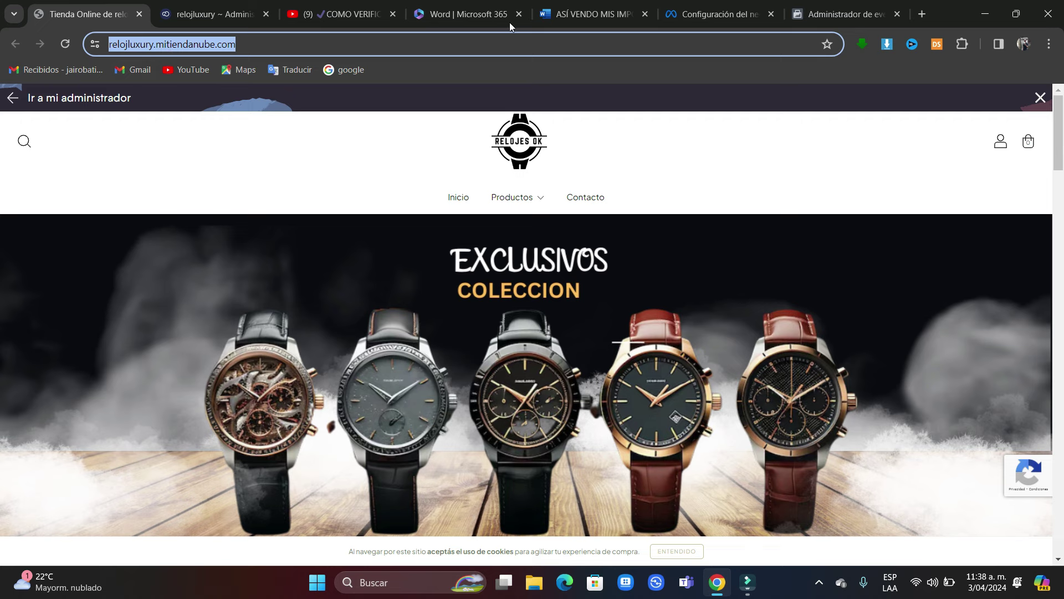
{"action": "left_click", "coordinate": [835, 13]}
{"action": "left_click", "coordinate": [430, 423]}
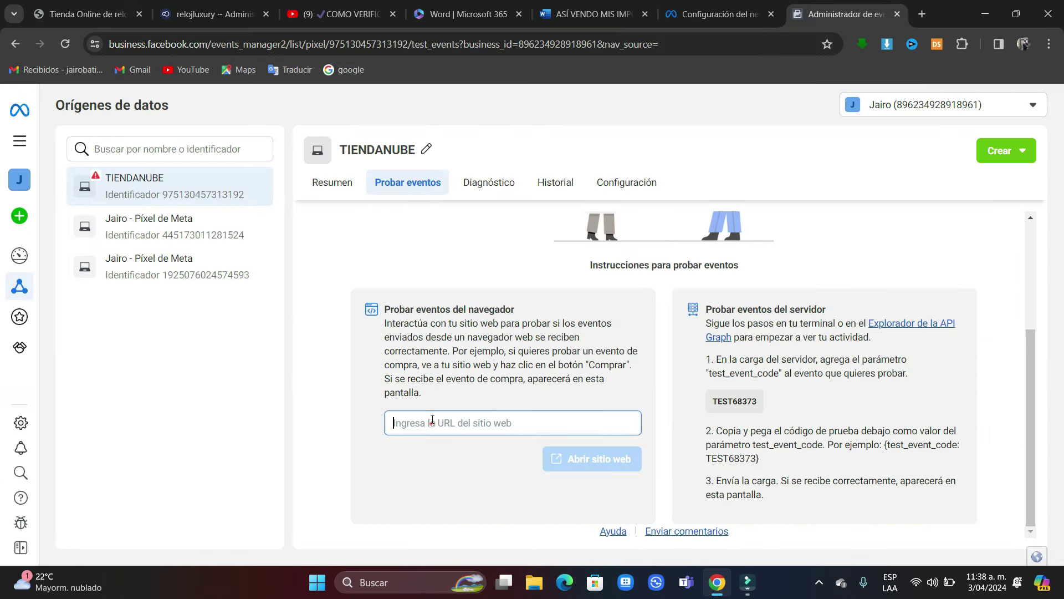
{"action": "type", "text": "https://relojluxury.mitiendanube.com/"}
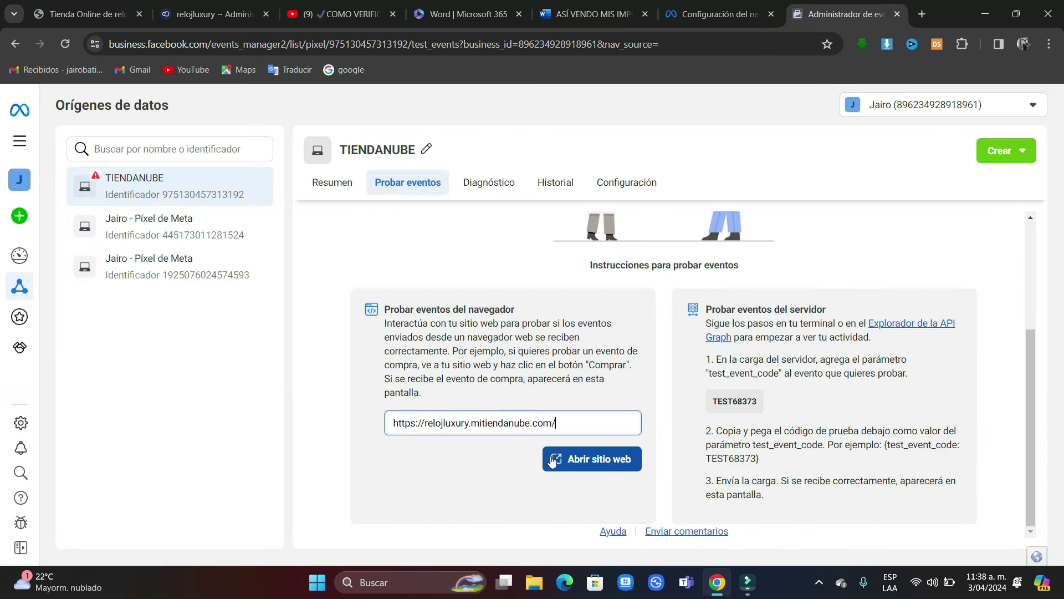
{"action": "left_click", "coordinate": [597, 468]}
Browse to the women's Curren category in the opened store and check the received test events in the Events Manager.
{"action": "key", "text": "ctrl+shift+Tab"}
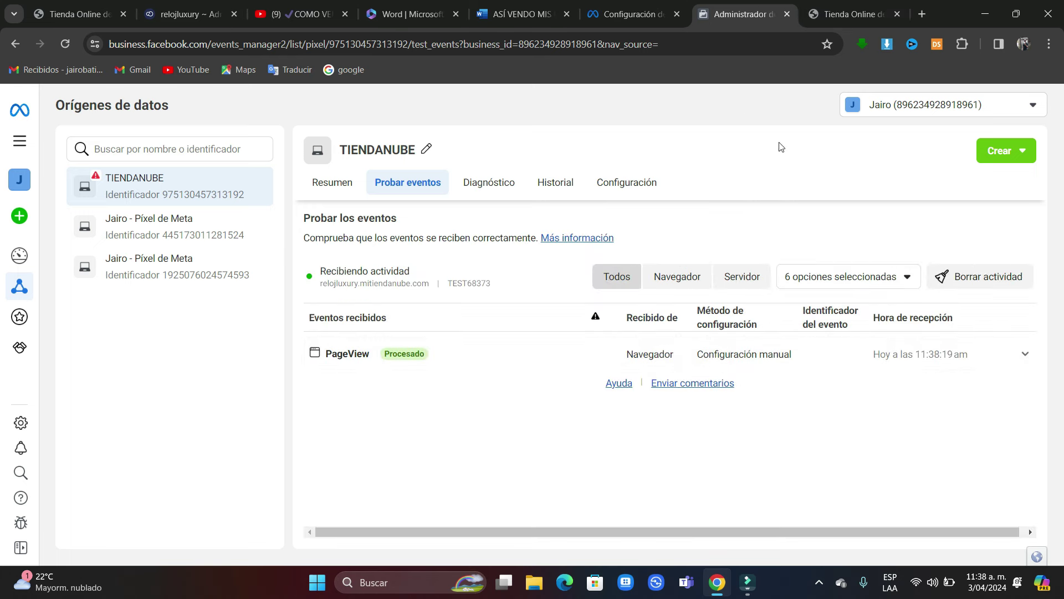
{"action": "left_click", "coordinate": [844, 16]}
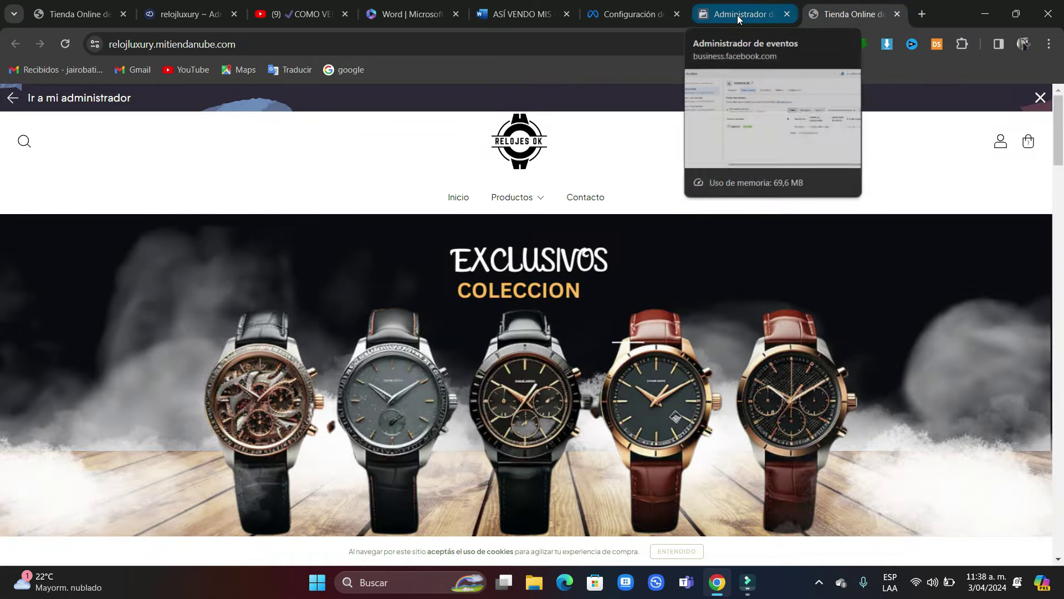
{"action": "left_click", "coordinate": [737, 15]}
{"action": "left_click", "coordinate": [831, 16]}
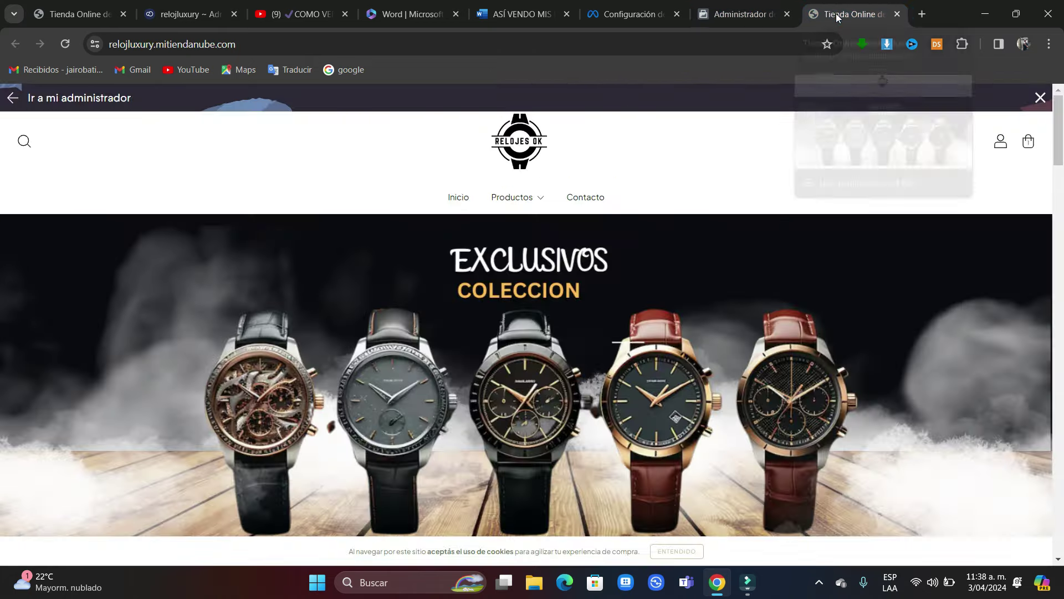
{"action": "mouse_move", "coordinate": [544, 197]}
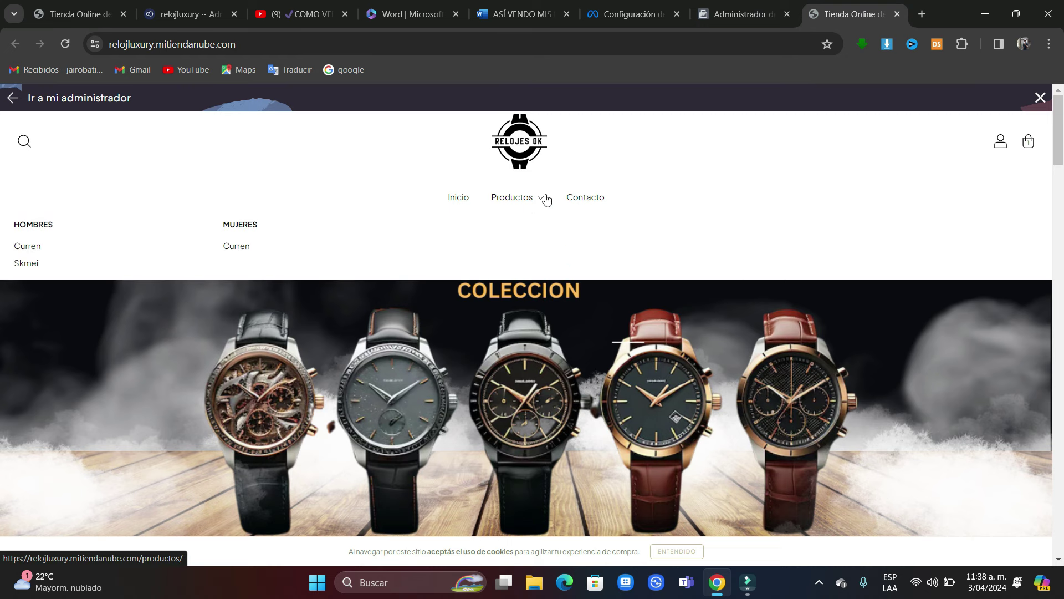
{"action": "left_click", "coordinate": [235, 249]}
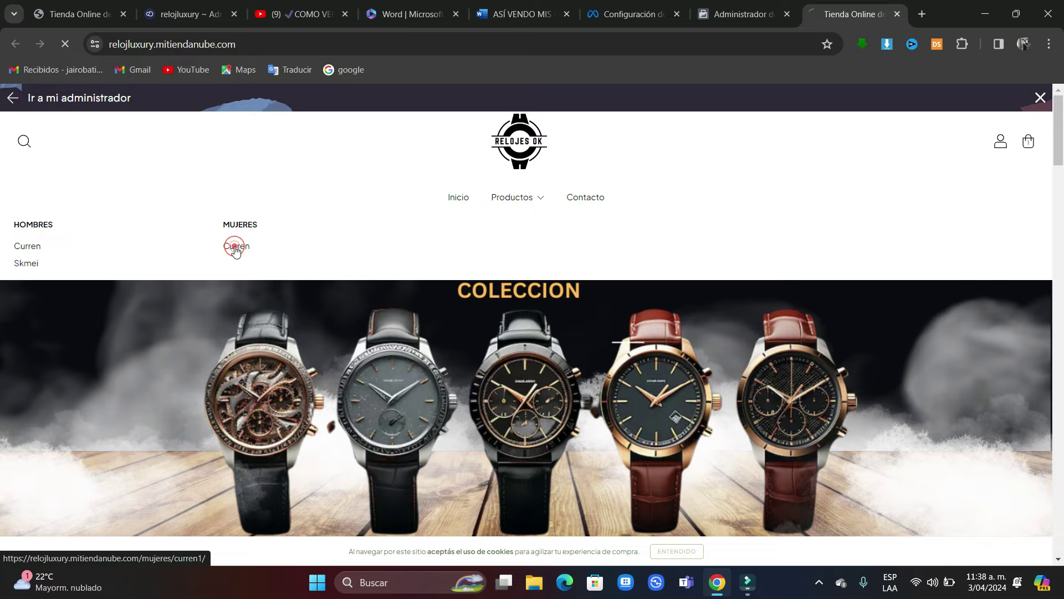
{"action": "left_click", "coordinate": [746, 14]}
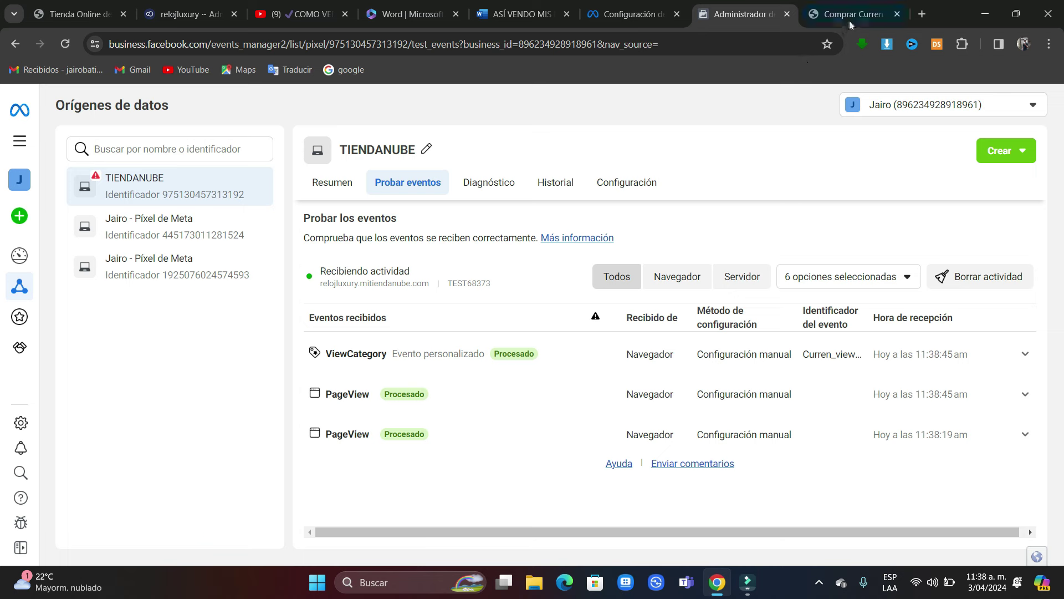
Add the Curren-Reloj de lujo para mujer to the store's cart and check the received events in the event test.
{"action": "key", "text": "ctrl+Tab"}
{"action": "scroll", "coordinate": [716, 370], "scroll_direction": "down", "scroll_amount": 1}
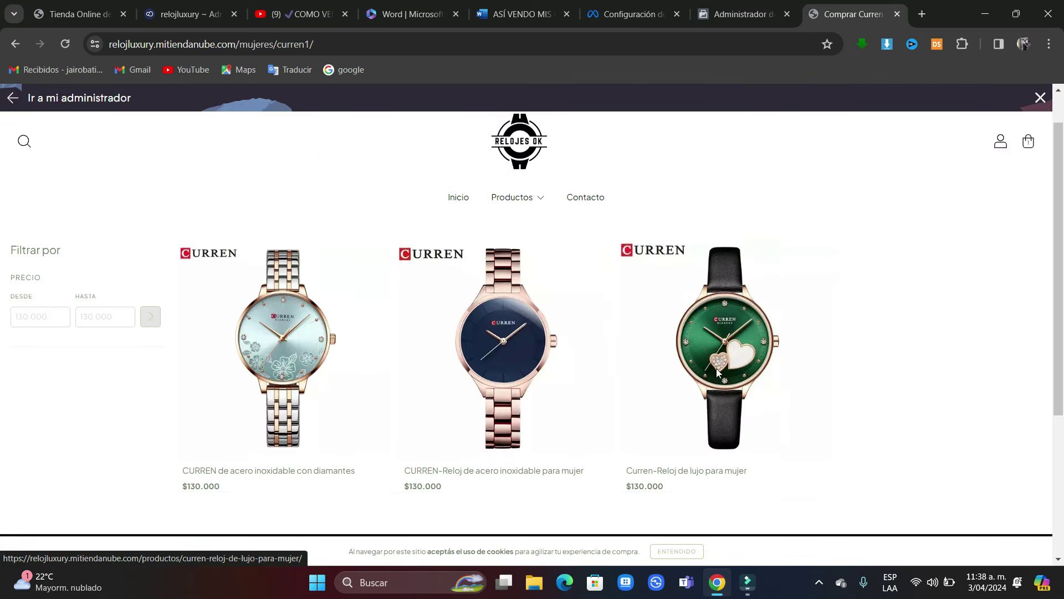
{"action": "left_click", "coordinate": [717, 338]}
{"action": "left_click", "coordinate": [876, 343]}
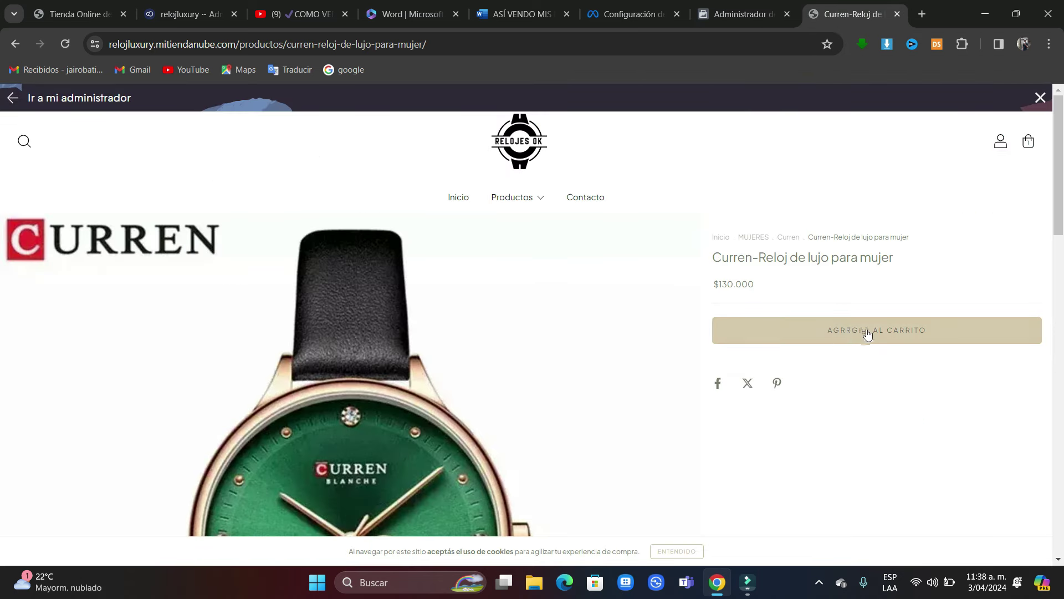
{"action": "left_click", "coordinate": [733, 14]}
{"action": "scroll", "coordinate": [348, 464], "scroll_direction": "down", "scroll_amount": 1}
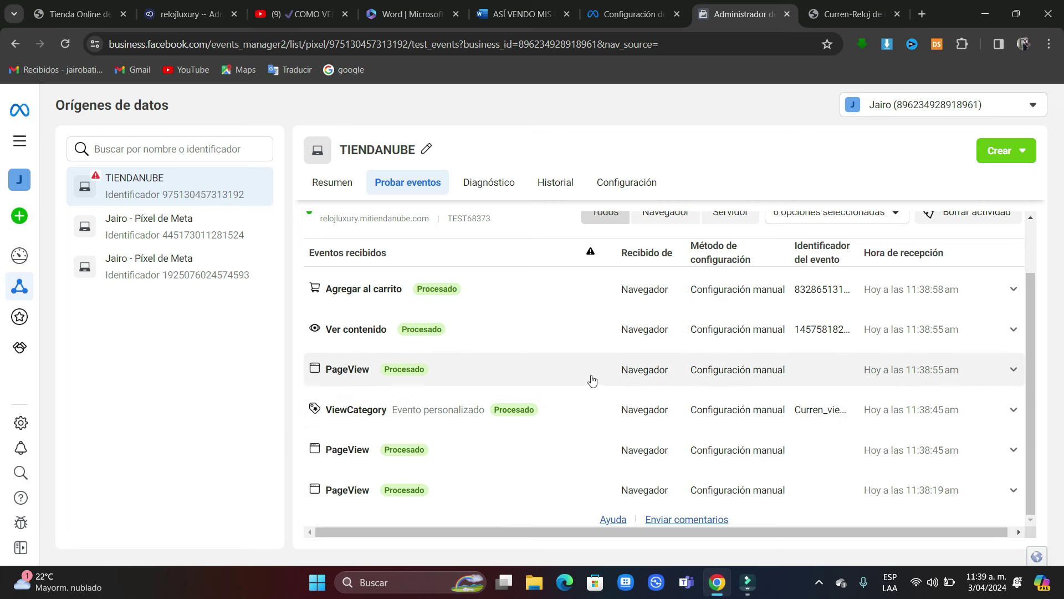
{"action": "scroll", "coordinate": [518, 376], "scroll_direction": "up", "scroll_amount": 1}
{"action": "scroll", "coordinate": [517, 375], "scroll_direction": "down", "scroll_amount": 1}
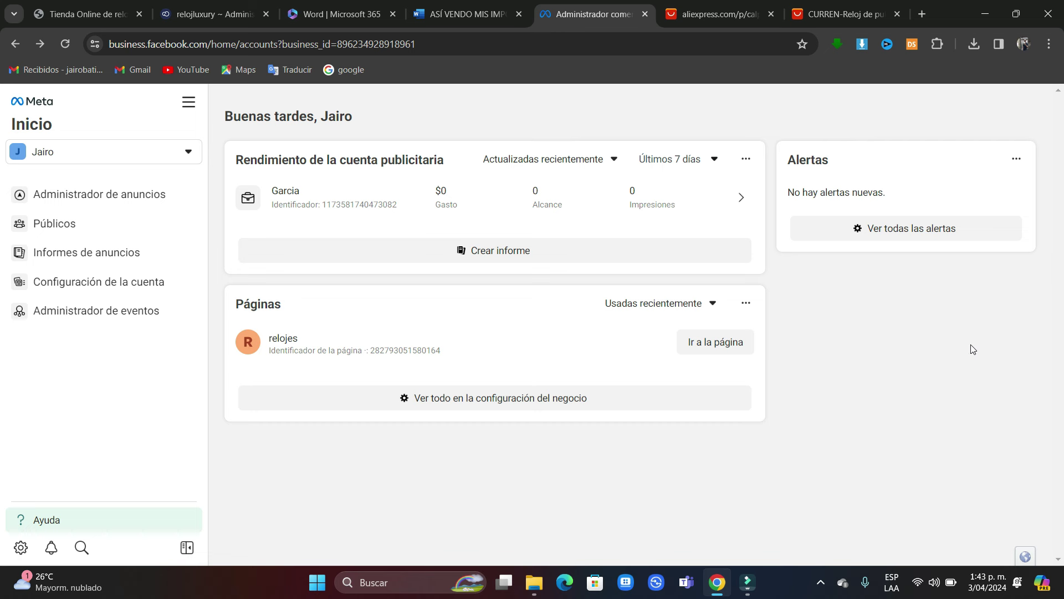
Open the Ads Manager, start a new campaign with auction buying, and review the Reconocimiento, Tráfico and Interacción objectives.
{"action": "left_click", "coordinate": [145, 201]}
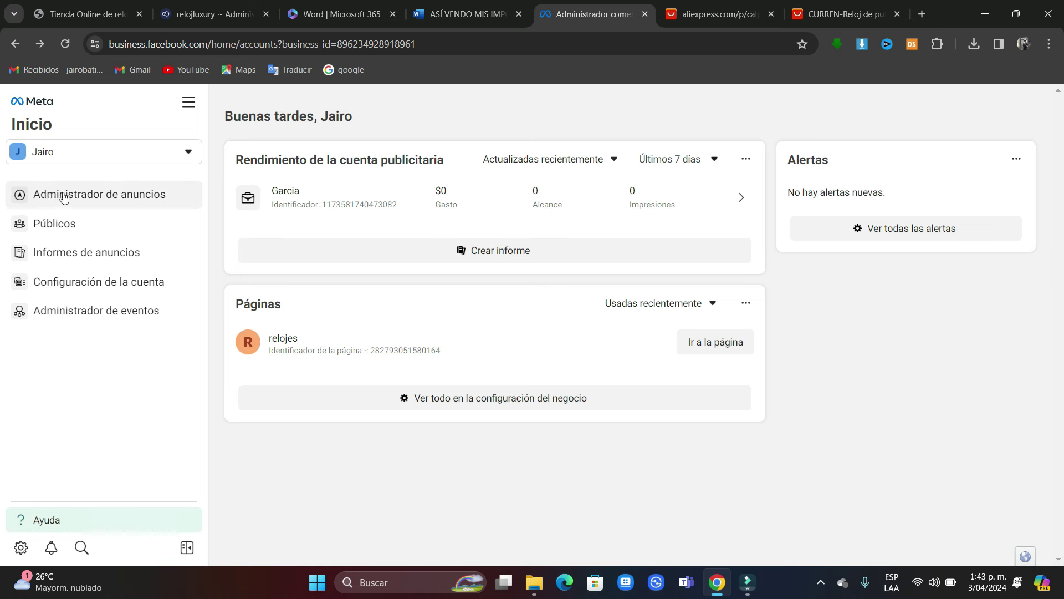
{"action": "left_click", "coordinate": [101, 202]}
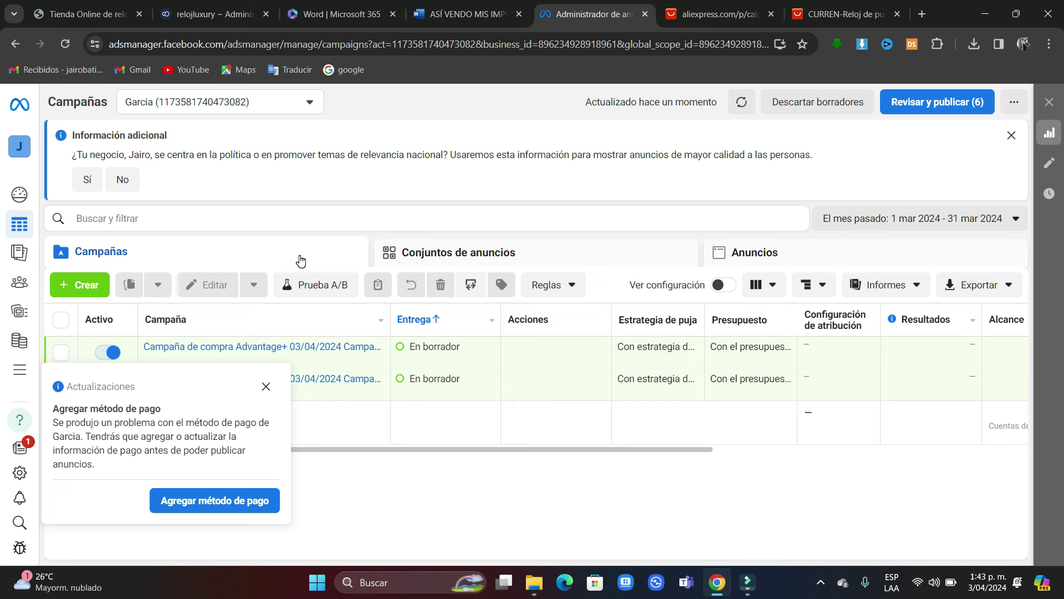
{"action": "left_click", "coordinate": [84, 284]}
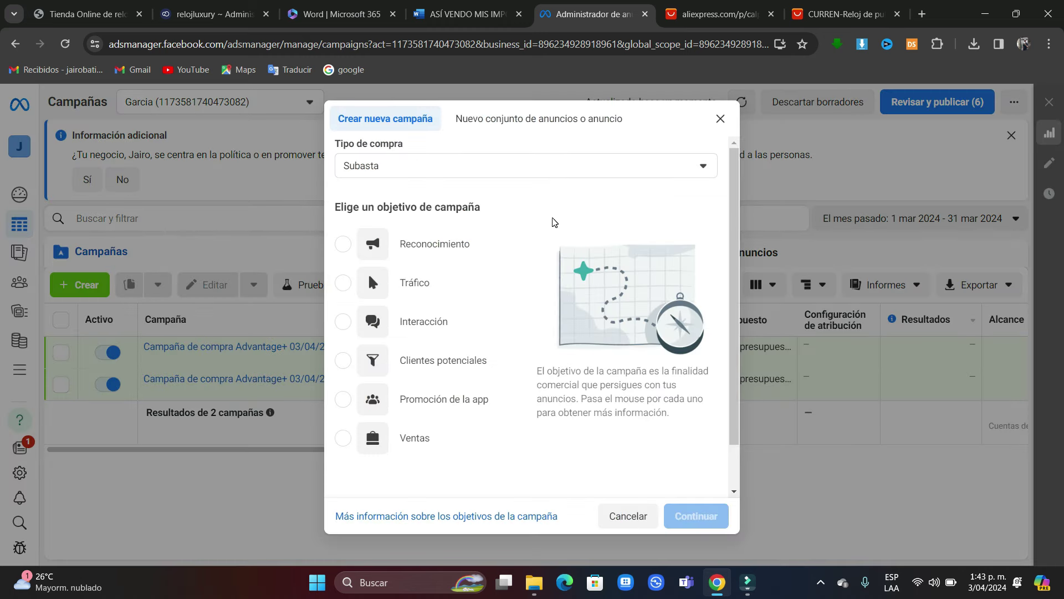
{"action": "mouse_move", "coordinate": [388, 247]}
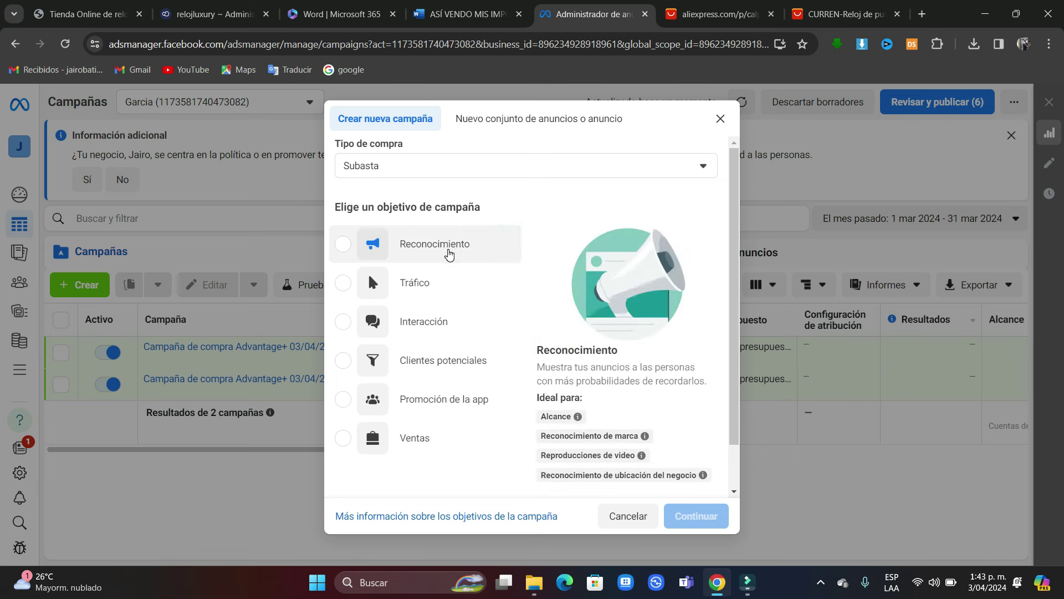
{"action": "mouse_move", "coordinate": [440, 286]}
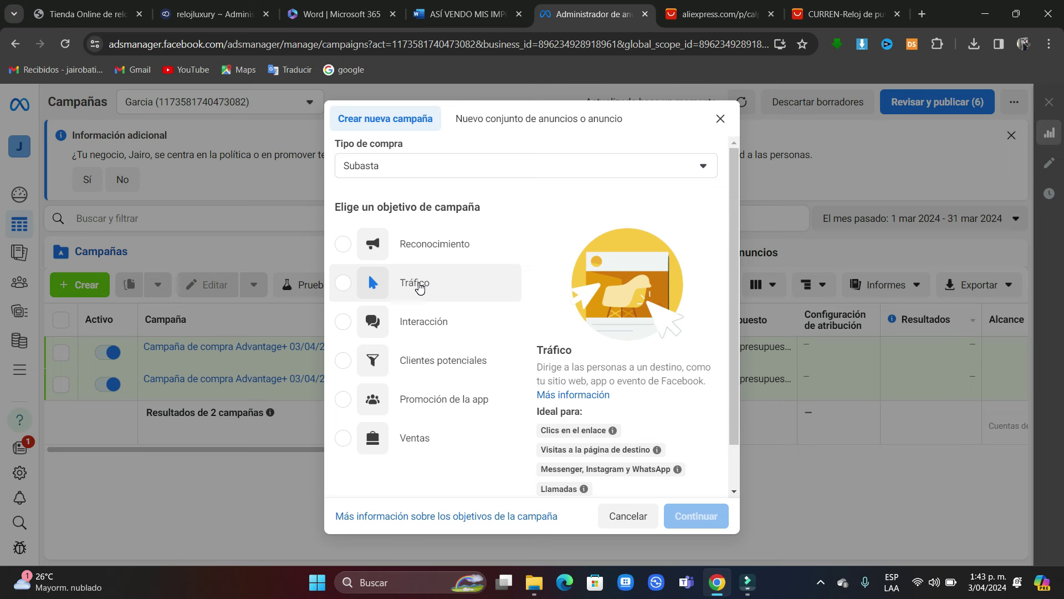
{"action": "mouse_move", "coordinate": [434, 337]}
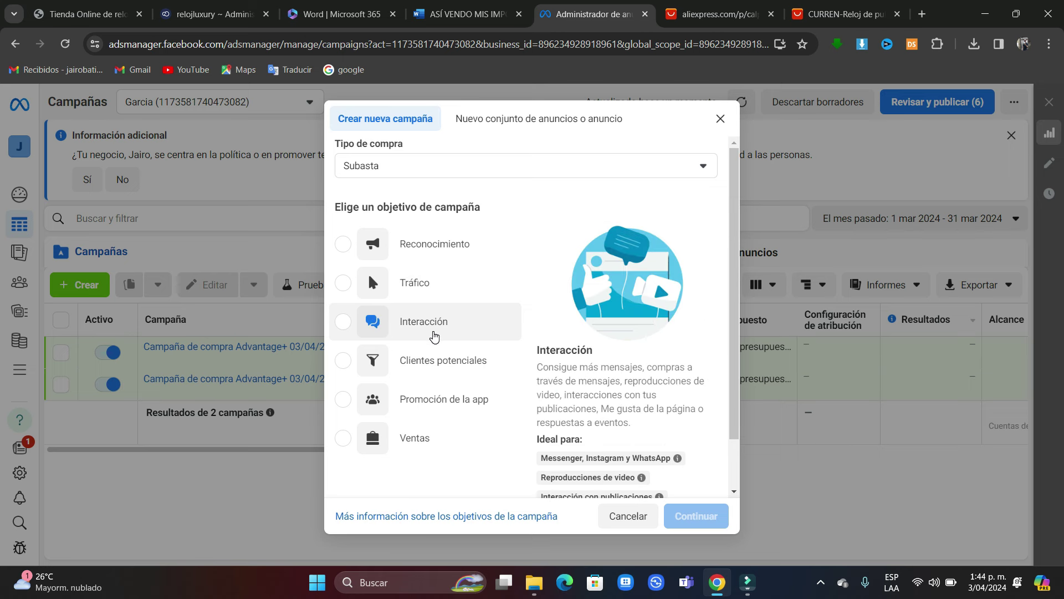
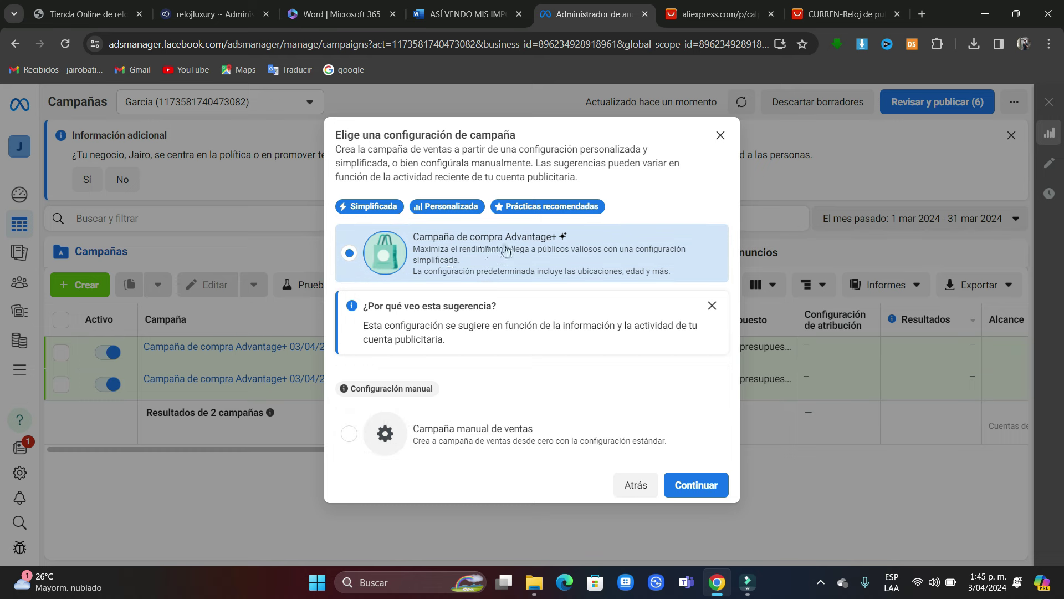
Continue with the Advantage+ purchase campaign configuration and name the campaign curren.
{"action": "left_click", "coordinate": [696, 488]}
{"action": "left_click_drag", "start_coordinate": [566, 296], "coordinate": [330, 300]}
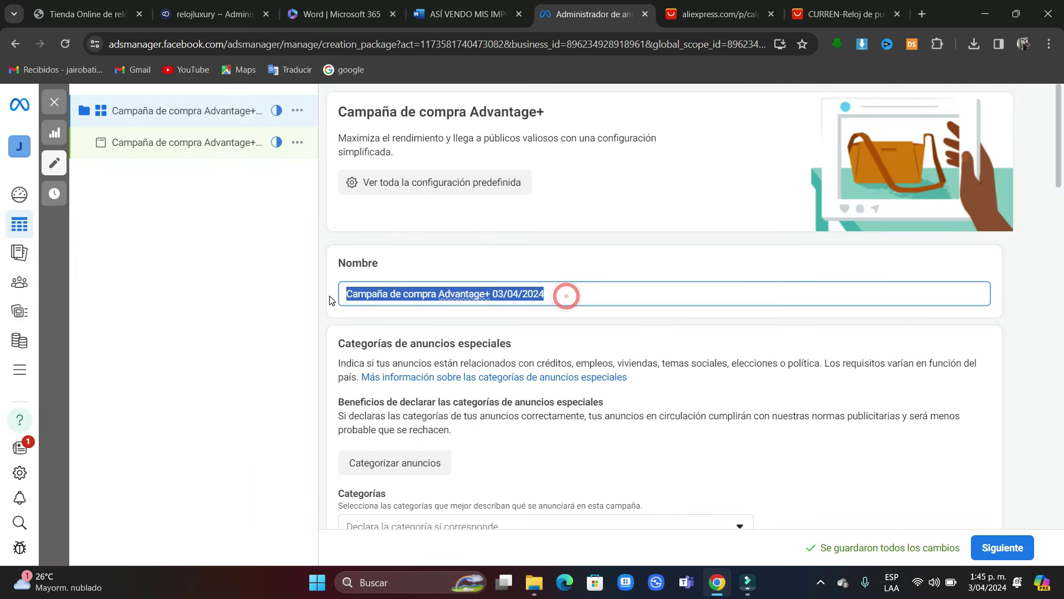
{"action": "type", "text": "cure"}
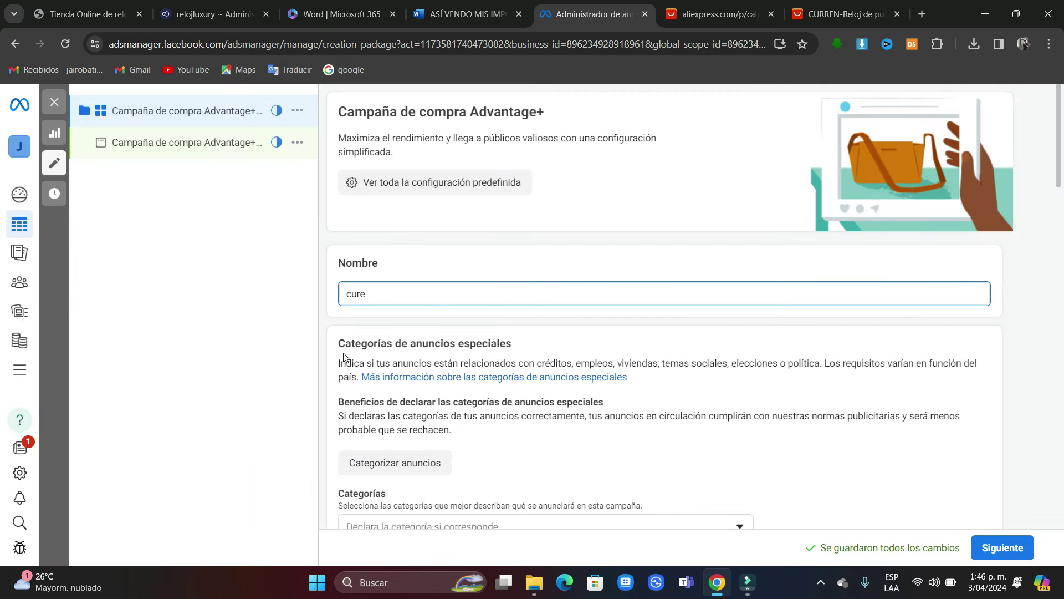
{"action": "type", "text": "n"}
Set the campaign's conversion location to Sitio web and select the TIENDANUBE pixel for conversions.
{"action": "scroll", "coordinate": [454, 299], "scroll_direction": "down", "scroll_amount": 4}
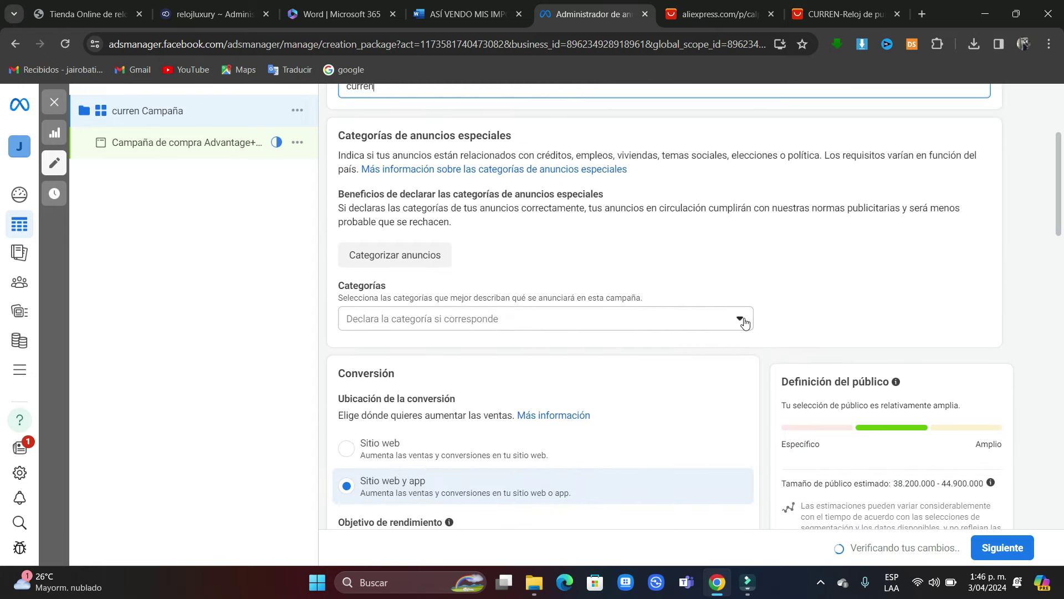
{"action": "scroll", "coordinate": [443, 327], "scroll_direction": "down", "scroll_amount": 3}
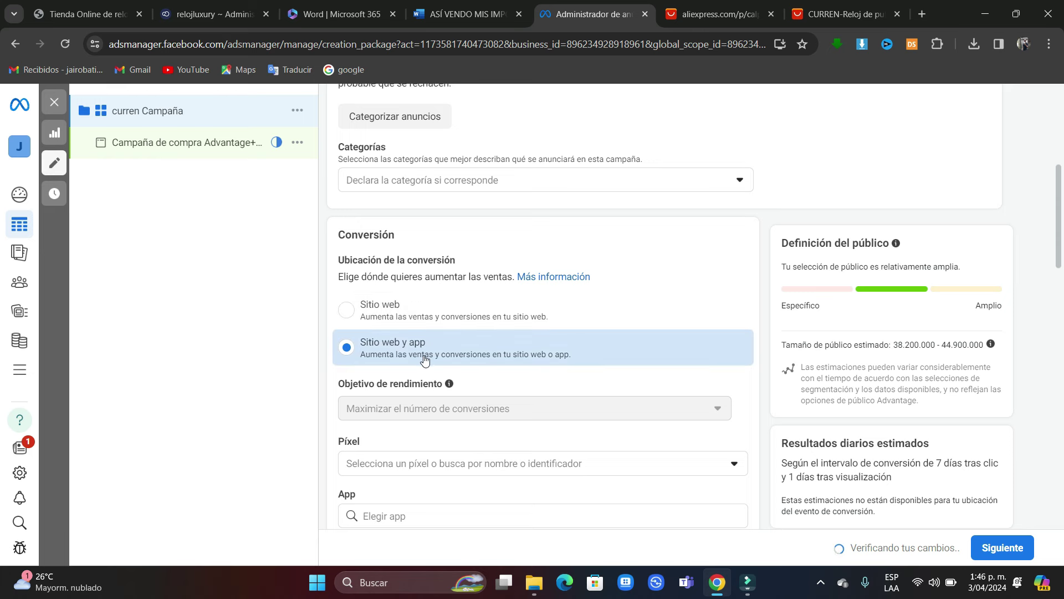
{"action": "scroll", "coordinate": [416, 358], "scroll_direction": "down", "scroll_amount": 1}
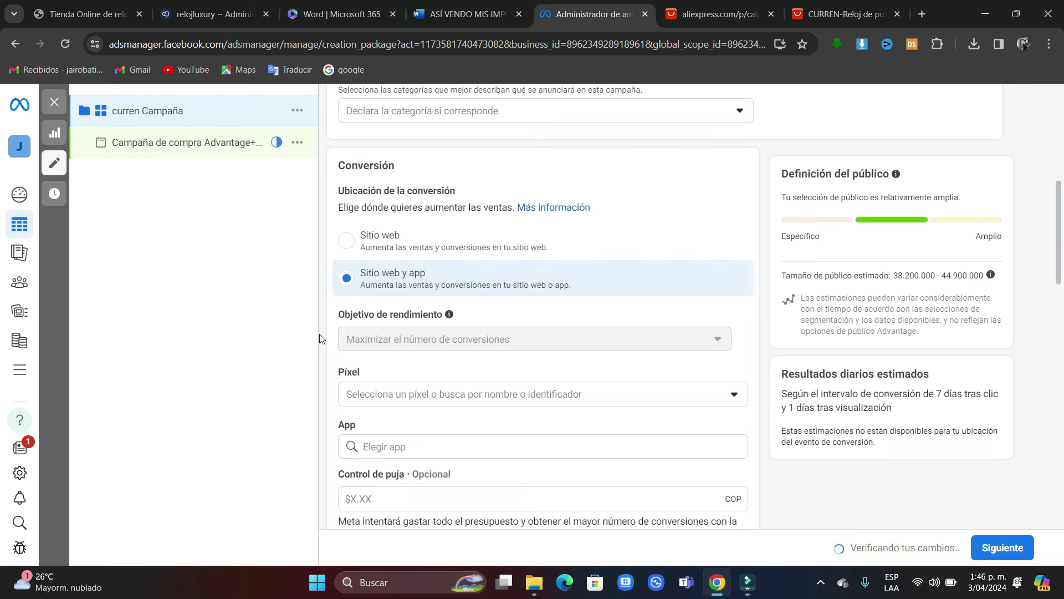
{"action": "left_click", "coordinate": [348, 242]}
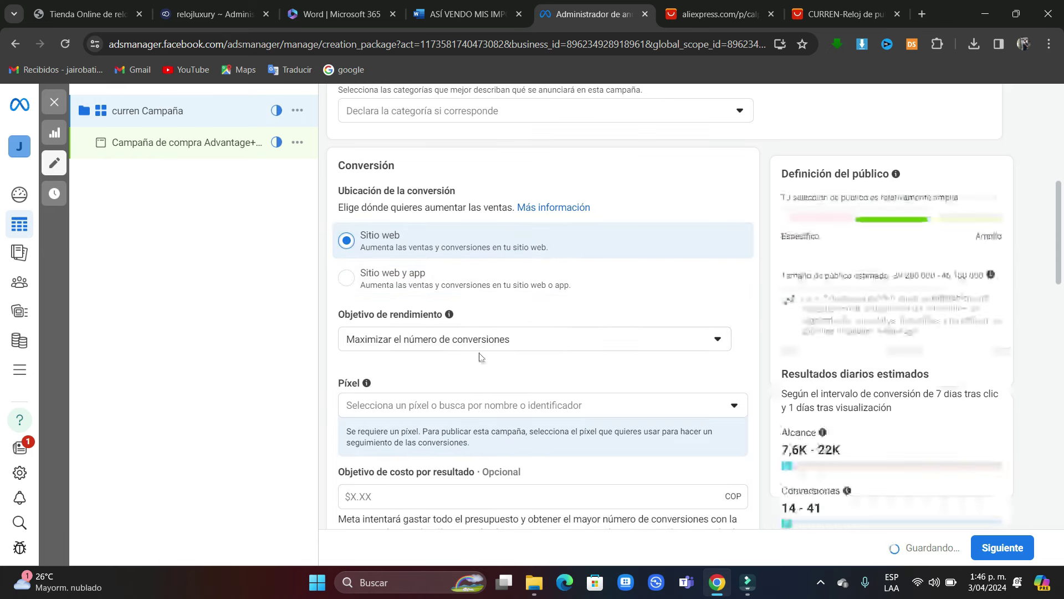
{"action": "scroll", "coordinate": [480, 356], "scroll_direction": "down", "scroll_amount": 1}
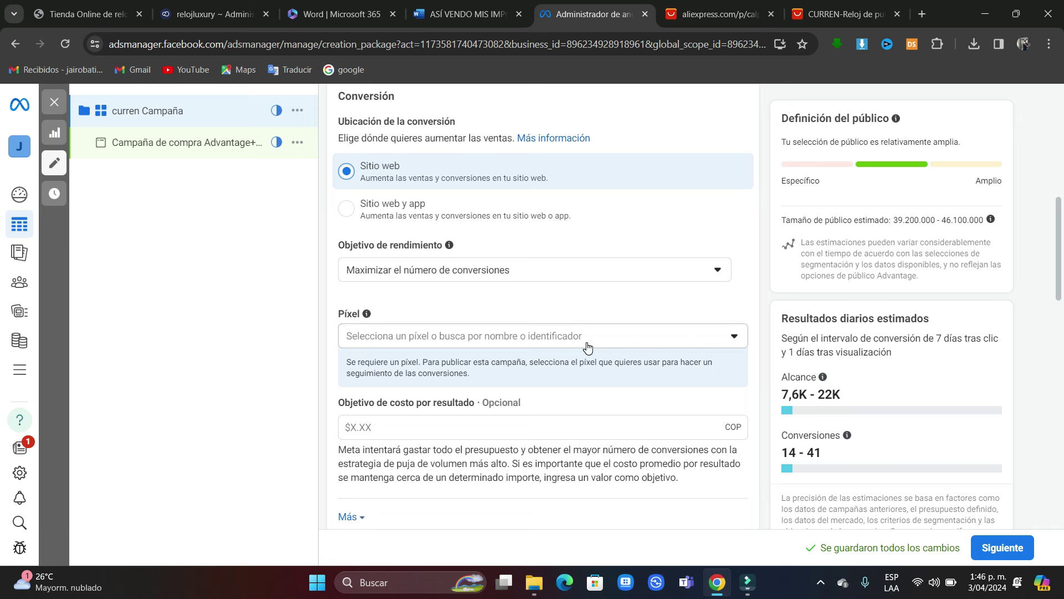
{"action": "left_click", "coordinate": [736, 338]}
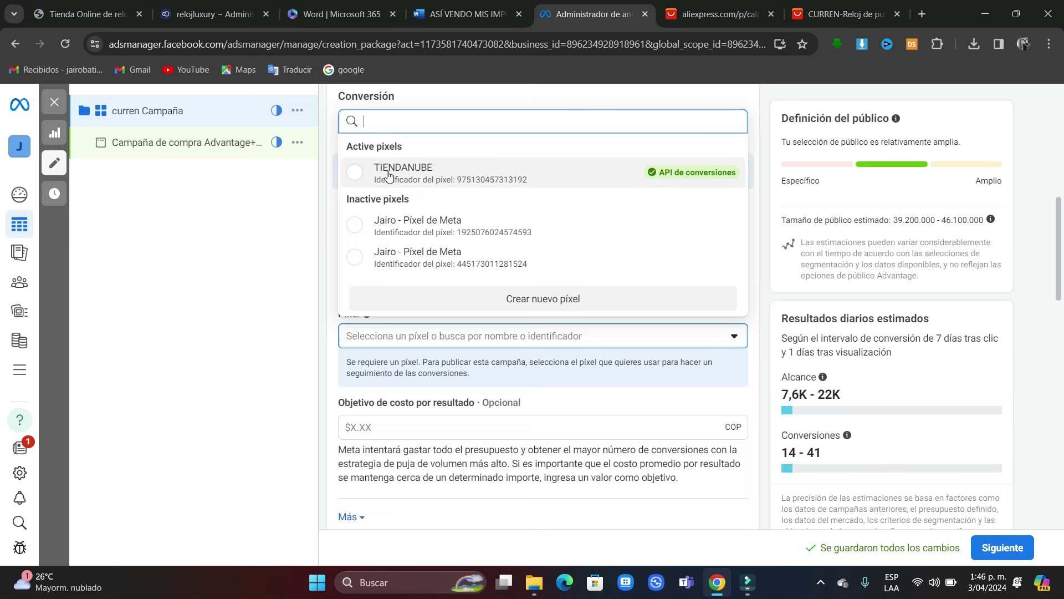
{"action": "left_click", "coordinate": [359, 177]}
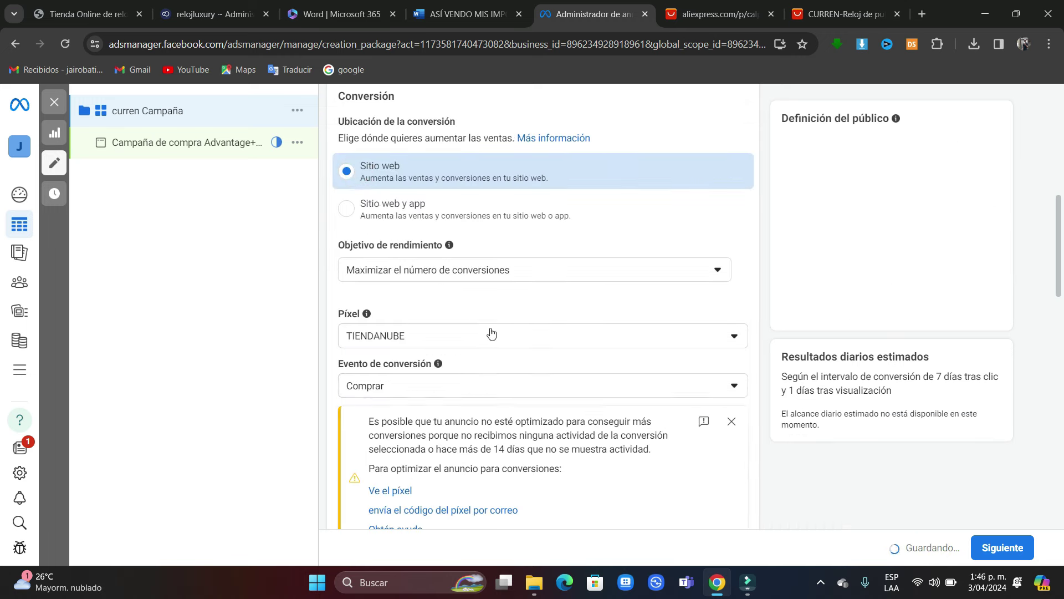
Expand the included locations in the campaign's audience location settings to check the target country.
{"action": "scroll", "coordinate": [361, 266], "scroll_direction": "down", "scroll_amount": 5}
{"action": "left_click", "coordinate": [350, 259]}
{"action": "scroll", "coordinate": [335, 200], "scroll_direction": "down", "scroll_amount": 2}
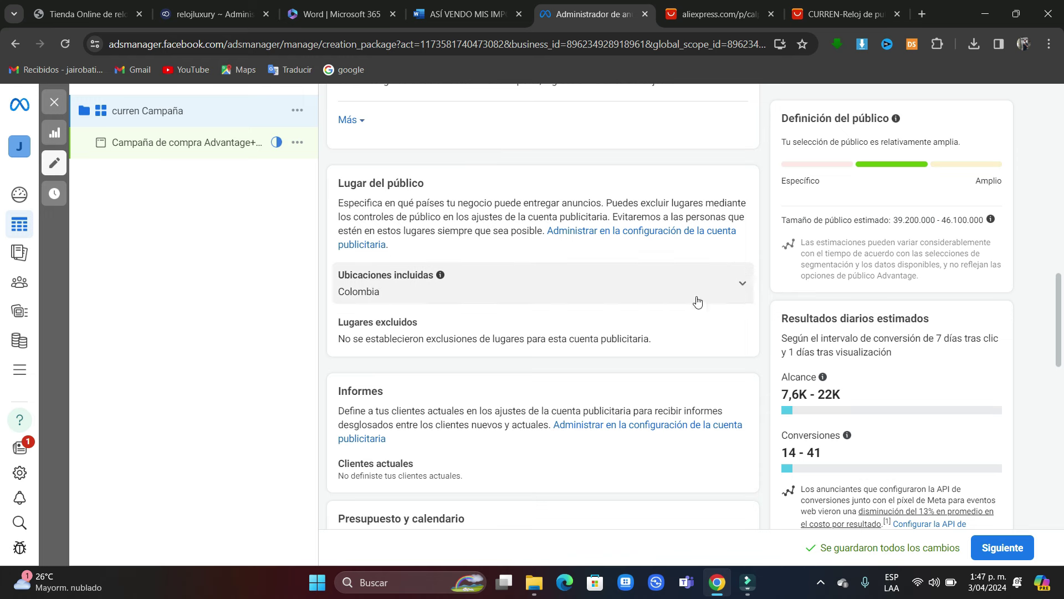
{"action": "left_click", "coordinate": [743, 286]}
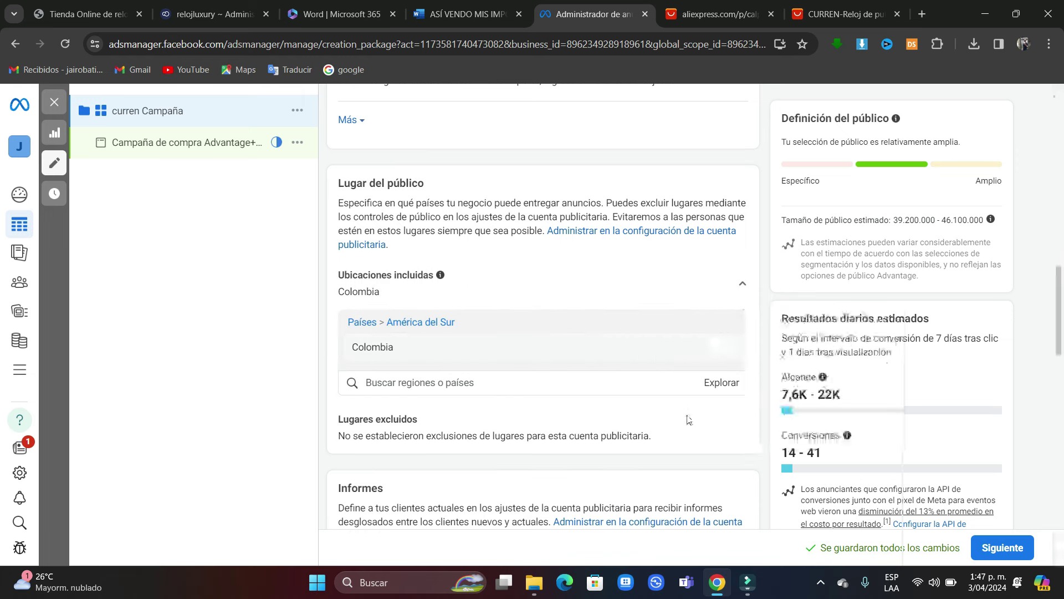
Try the Presupuesto total option for the campaign budget and return to Presupuesto diario without an end date.
{"action": "scroll", "coordinate": [412, 264], "scroll_direction": "down", "scroll_amount": 7}
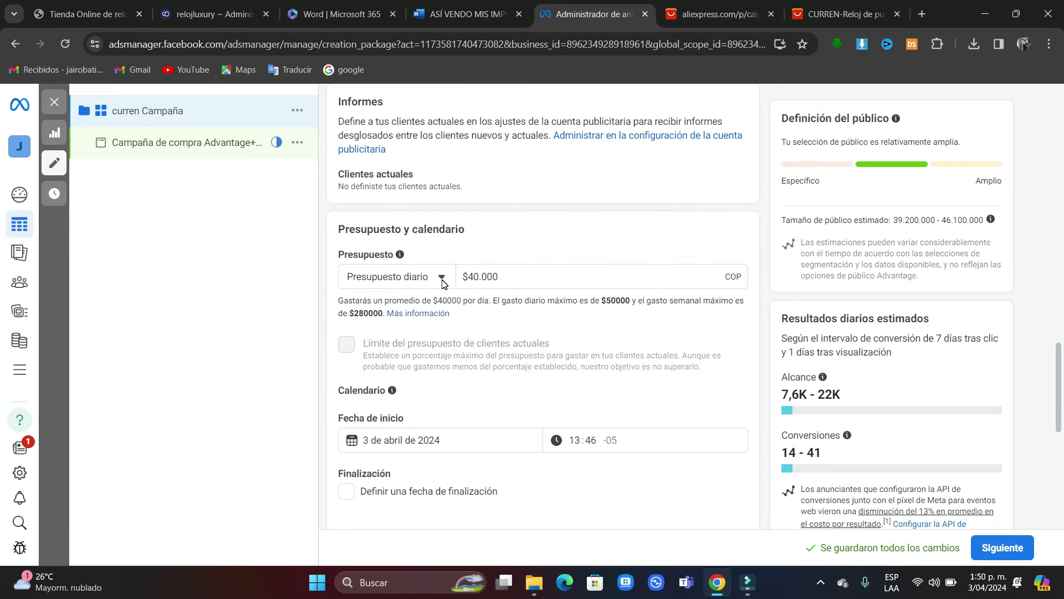
{"action": "left_click", "coordinate": [441, 280]}
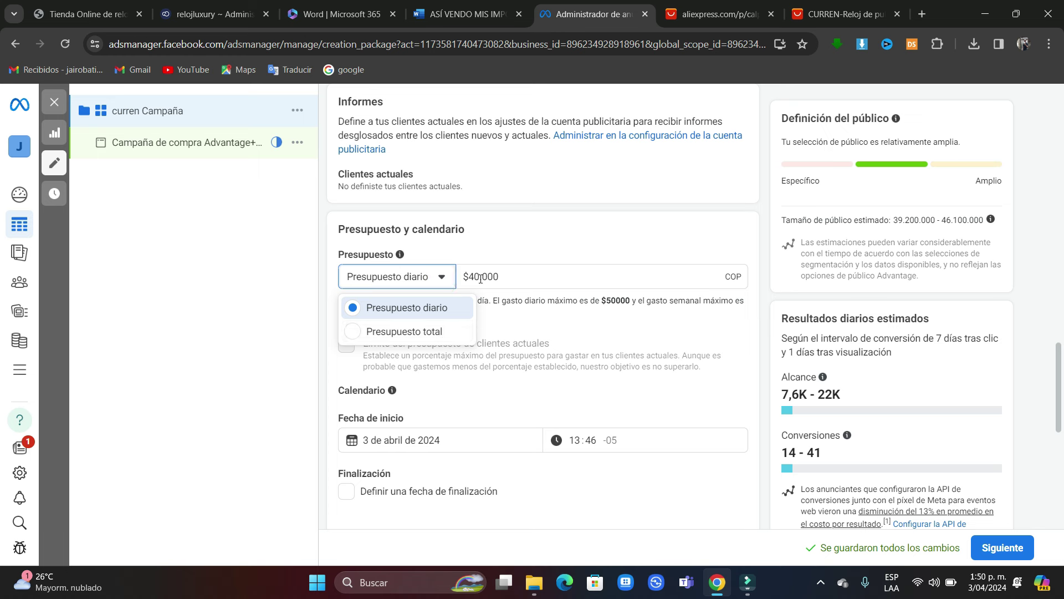
{"action": "left_click", "coordinate": [499, 277]}
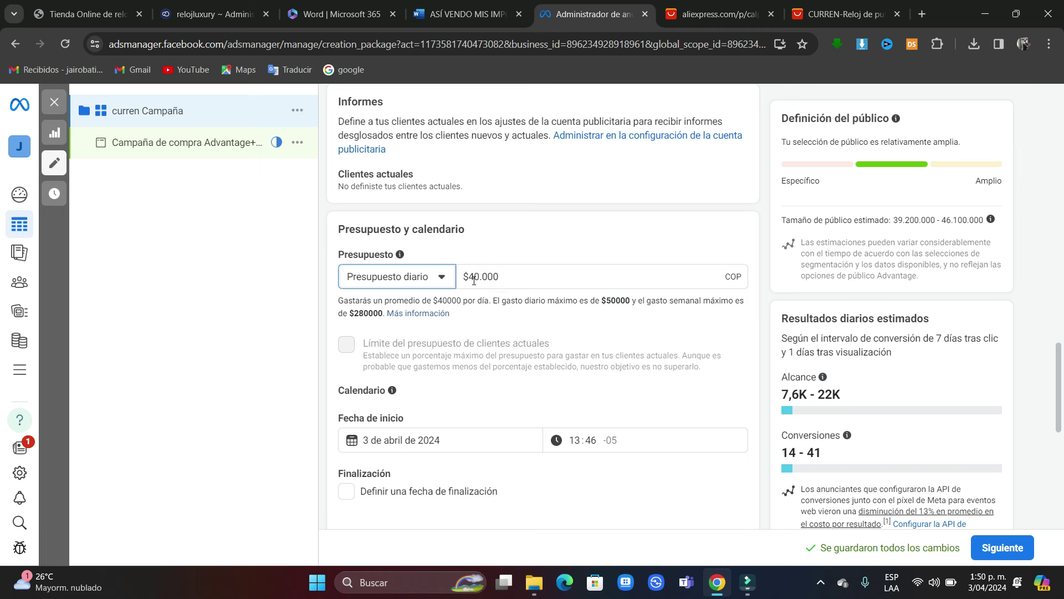
{"action": "left_click", "coordinate": [440, 276]}
{"action": "left_click", "coordinate": [391, 330]}
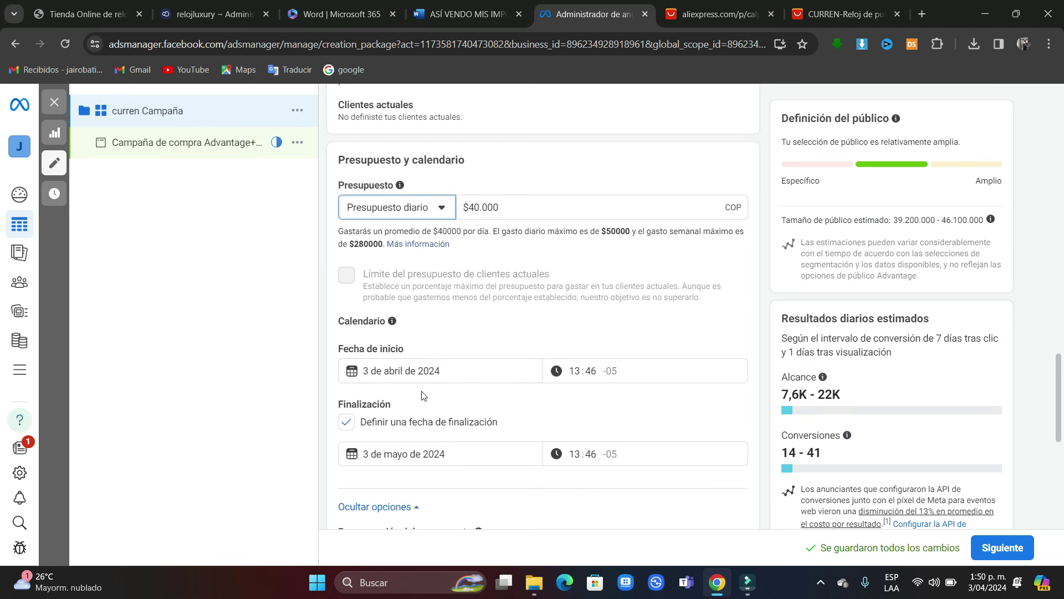
{"action": "scroll", "coordinate": [438, 333], "scroll_direction": "down", "scroll_amount": 1}
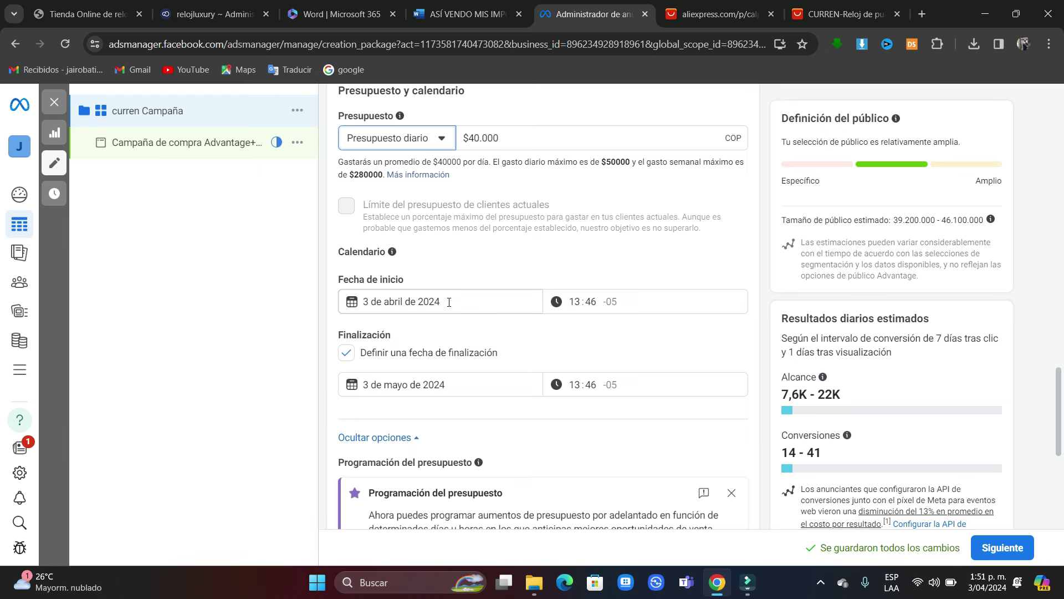
{"action": "left_click", "coordinate": [346, 352]}
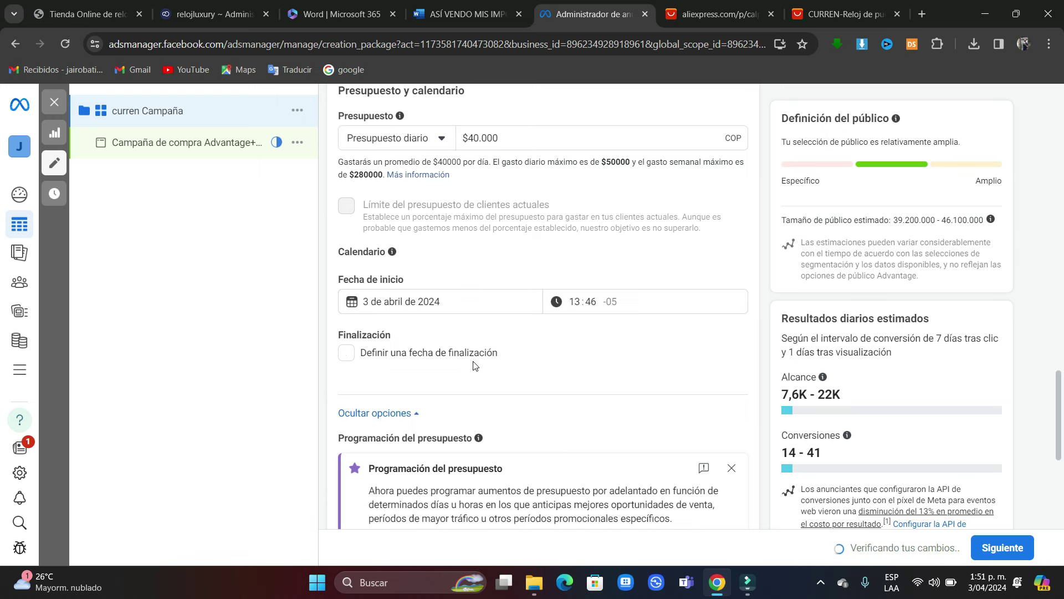
Schedule the campaign to start on 4 April 2024 at 00:00.
{"action": "scroll", "coordinate": [370, 332], "scroll_direction": "up", "scroll_amount": 3}
{"action": "scroll", "coordinate": [370, 372], "scroll_direction": "down", "scroll_amount": 2}
{"action": "left_click", "coordinate": [368, 371]}
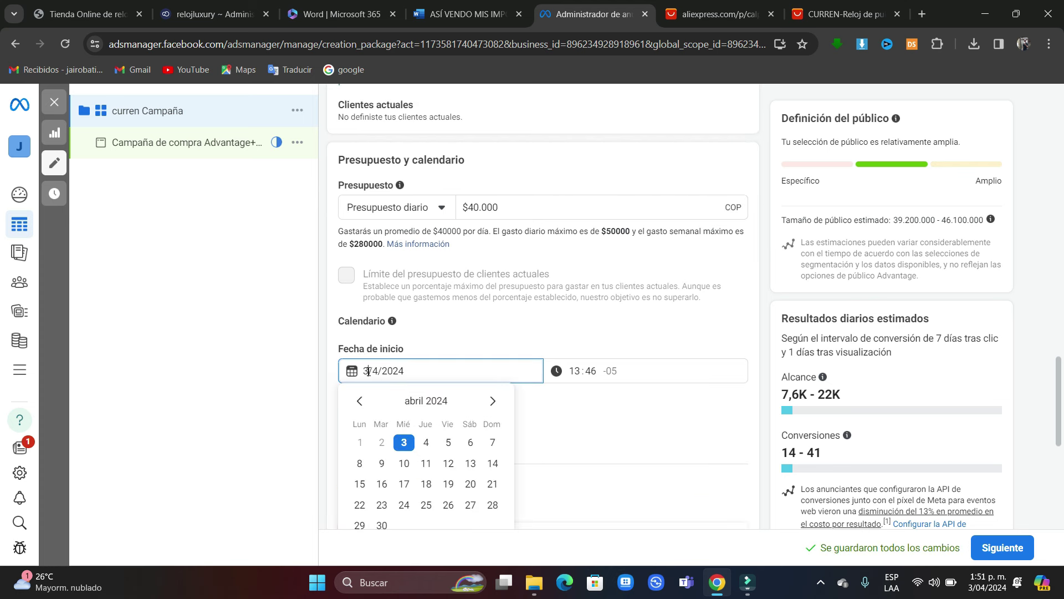
{"action": "left_click", "coordinate": [427, 443]}
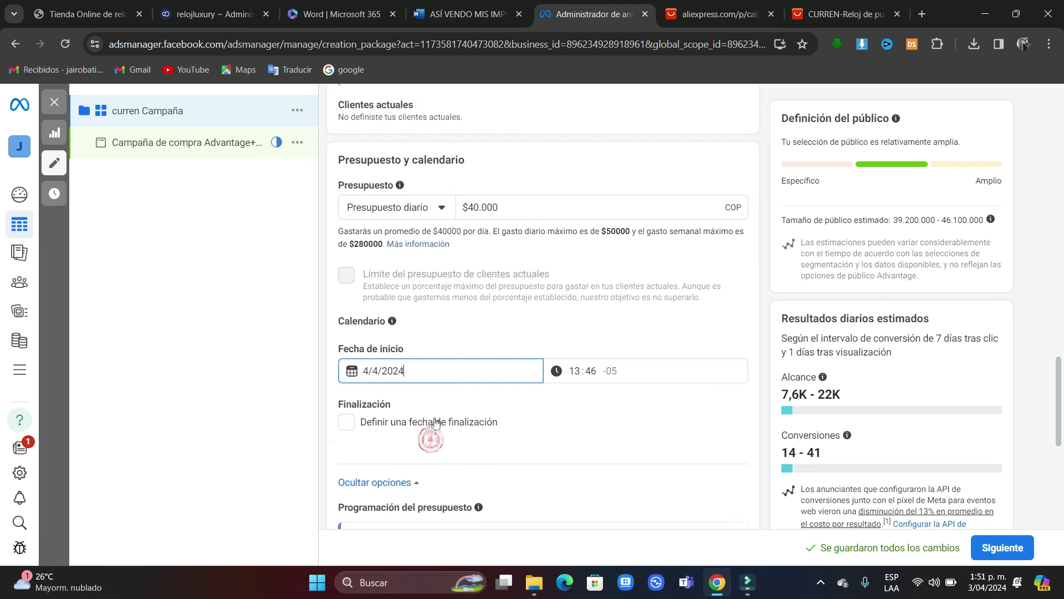
{"action": "left_click", "coordinate": [574, 370]}
{"action": "type", "text": "00"}
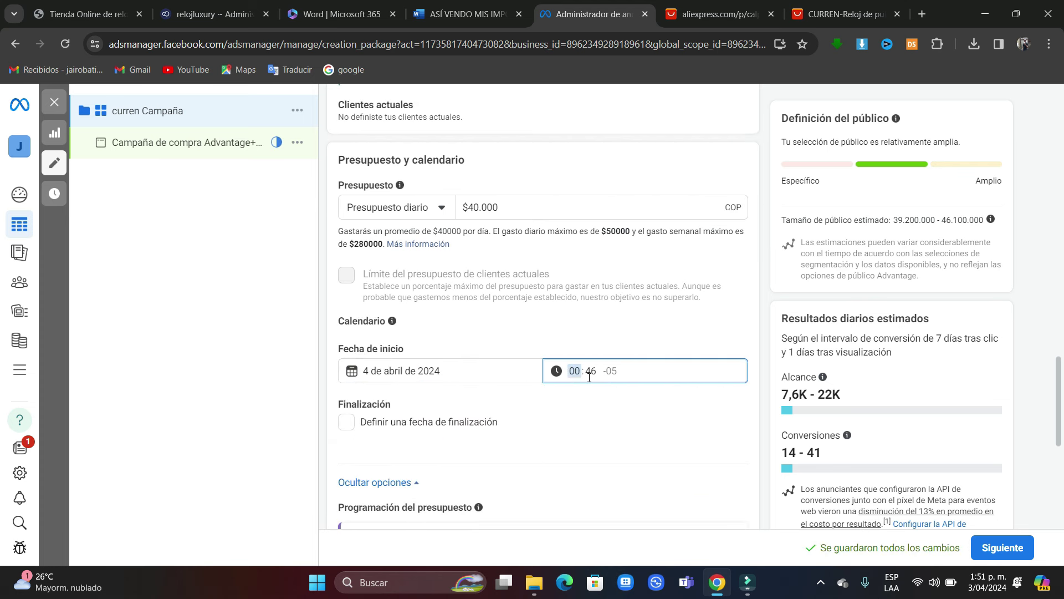
{"action": "left_click", "coordinate": [591, 371]}
{"action": "type", "text": "00"}
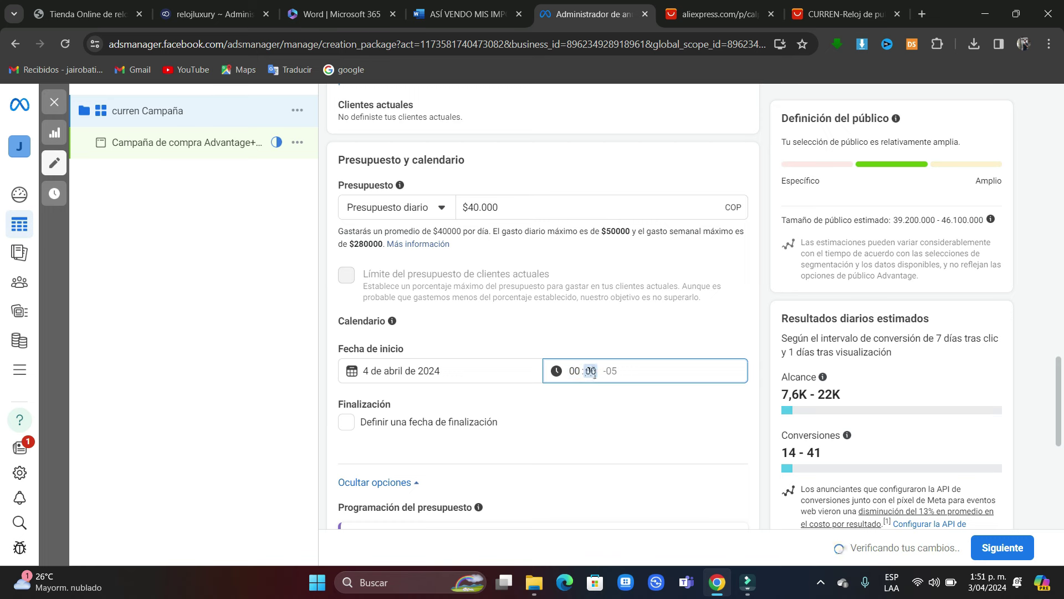
Review the daily budget, schedule, suggested ads, audience definition and estimated daily results of the campaign.
{"action": "scroll", "coordinate": [476, 342], "scroll_direction": "up", "scroll_amount": 2}
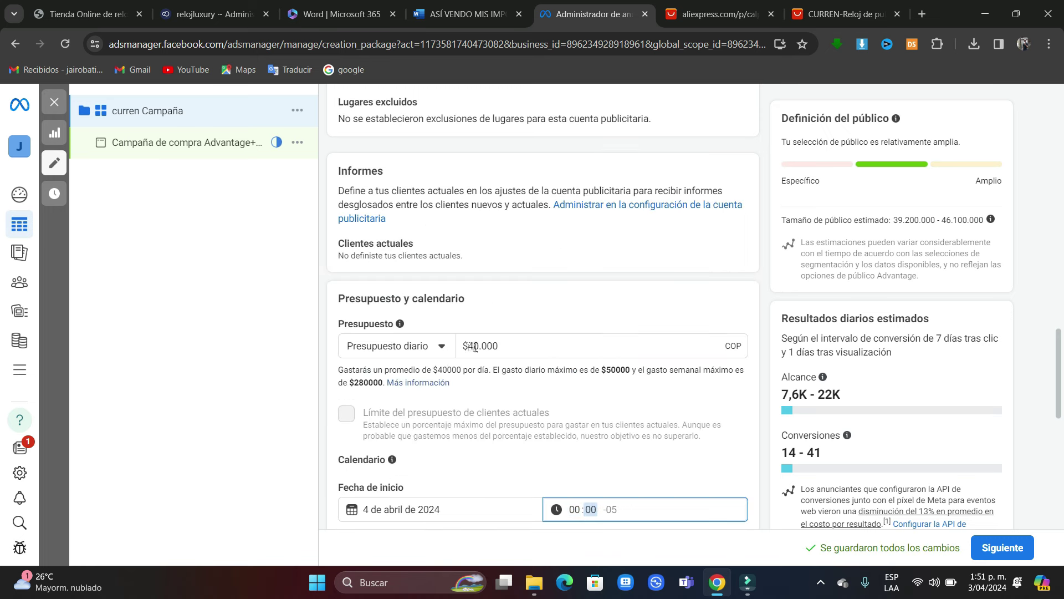
{"action": "scroll", "coordinate": [475, 347], "scroll_direction": "down", "scroll_amount": 9}
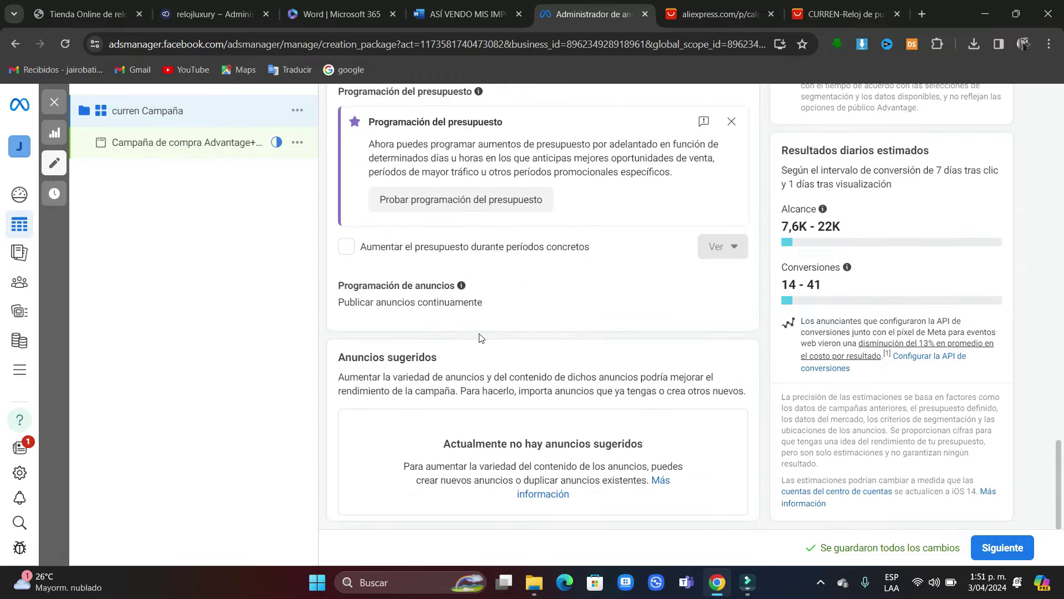
{"action": "scroll", "coordinate": [870, 304], "scroll_direction": "up", "scroll_amount": 9}
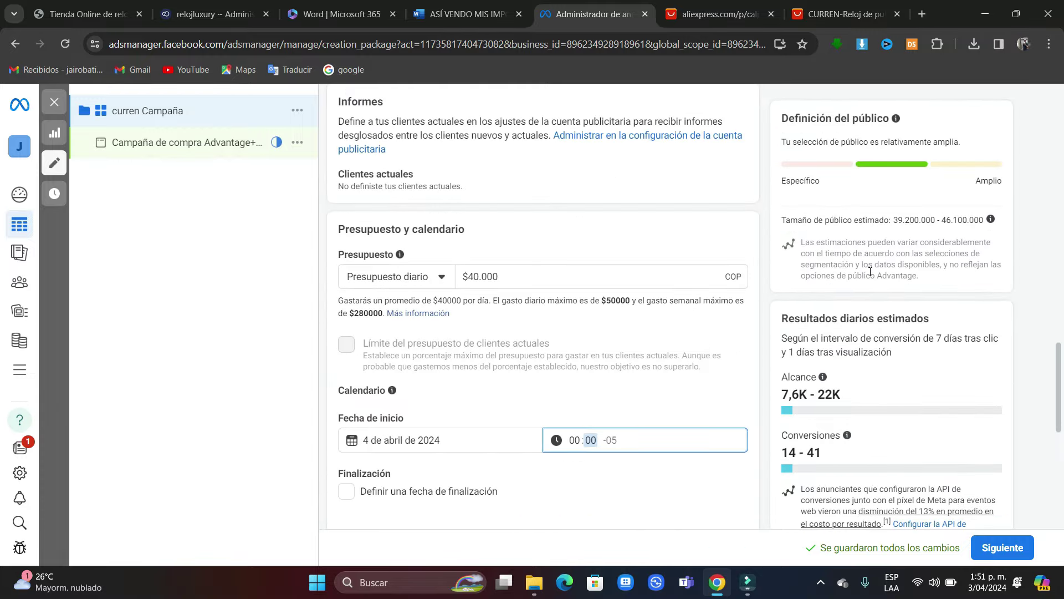
{"action": "scroll", "coordinate": [875, 269], "scroll_direction": "down", "scroll_amount": 1}
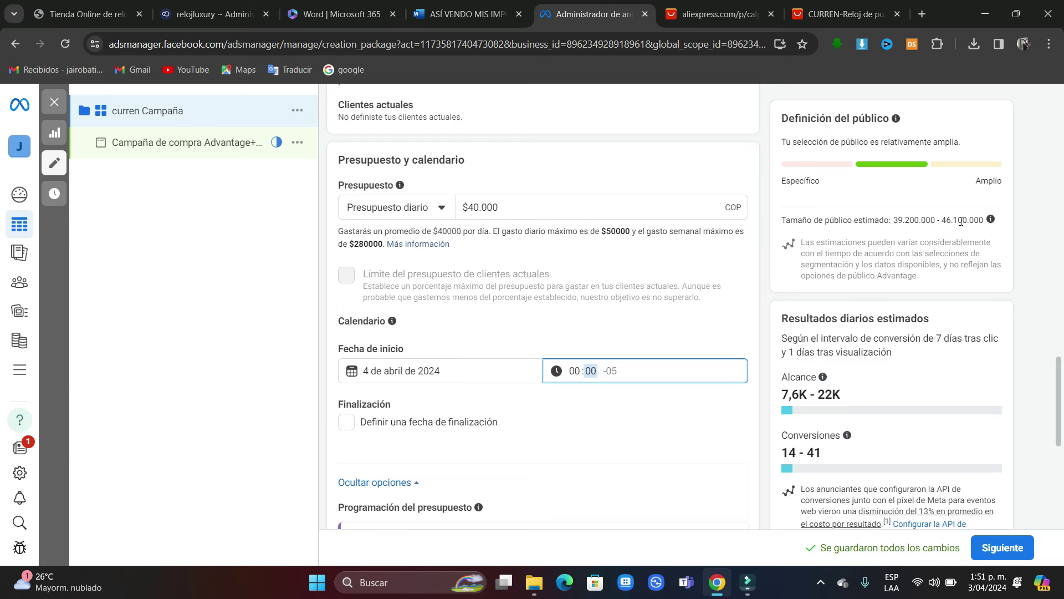
{"action": "scroll", "coordinate": [916, 356], "scroll_direction": "down", "scroll_amount": 2}
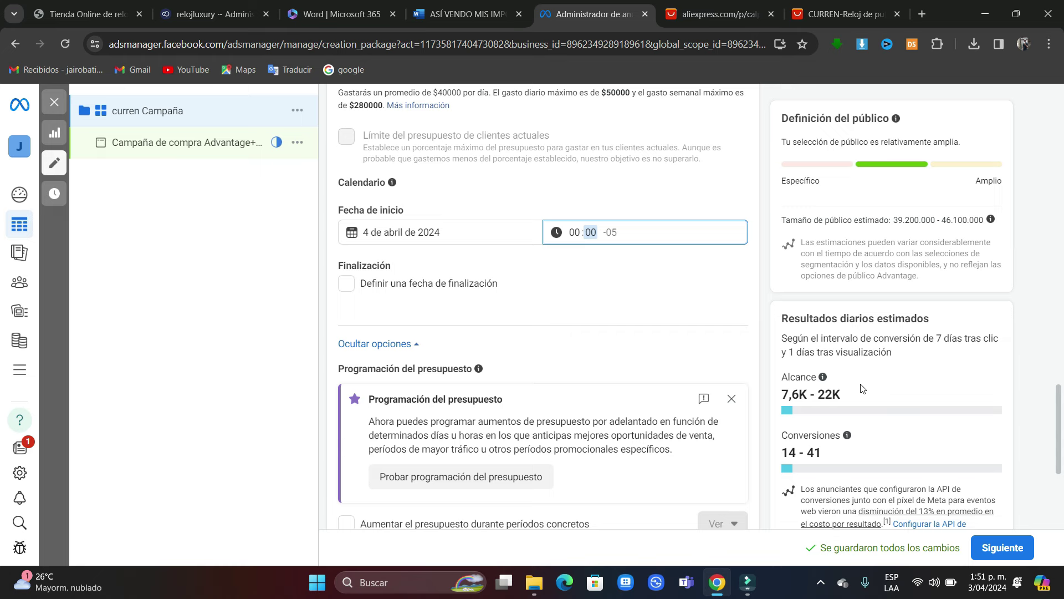
{"action": "scroll", "coordinate": [589, 273], "scroll_direction": "up", "scroll_amount": 3}
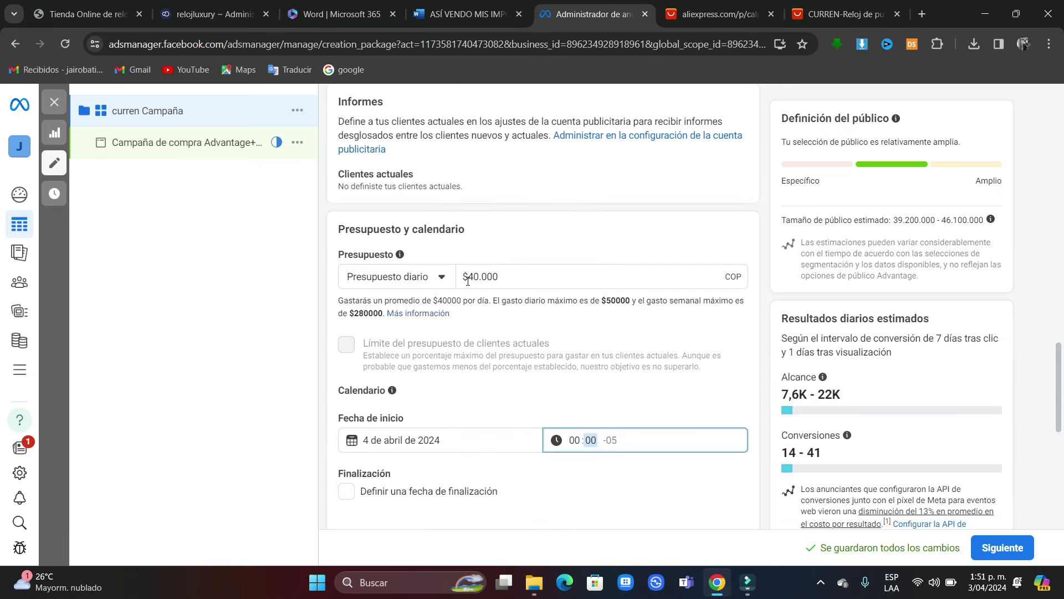
{"action": "scroll", "coordinate": [543, 331], "scroll_direction": "down", "scroll_amount": 2}
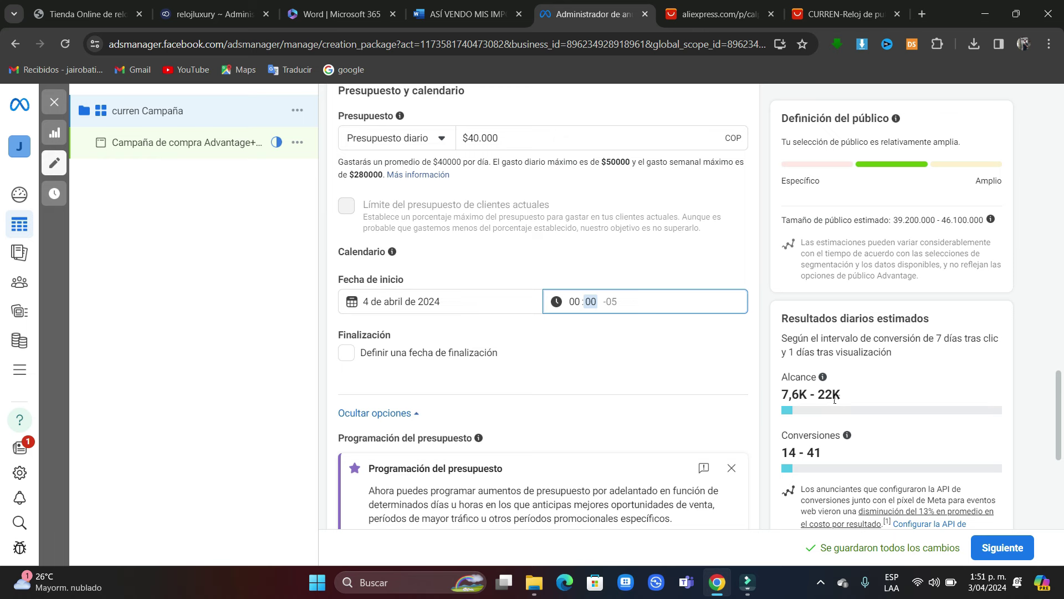
{"action": "scroll", "coordinate": [822, 431], "scroll_direction": "down", "scroll_amount": 1}
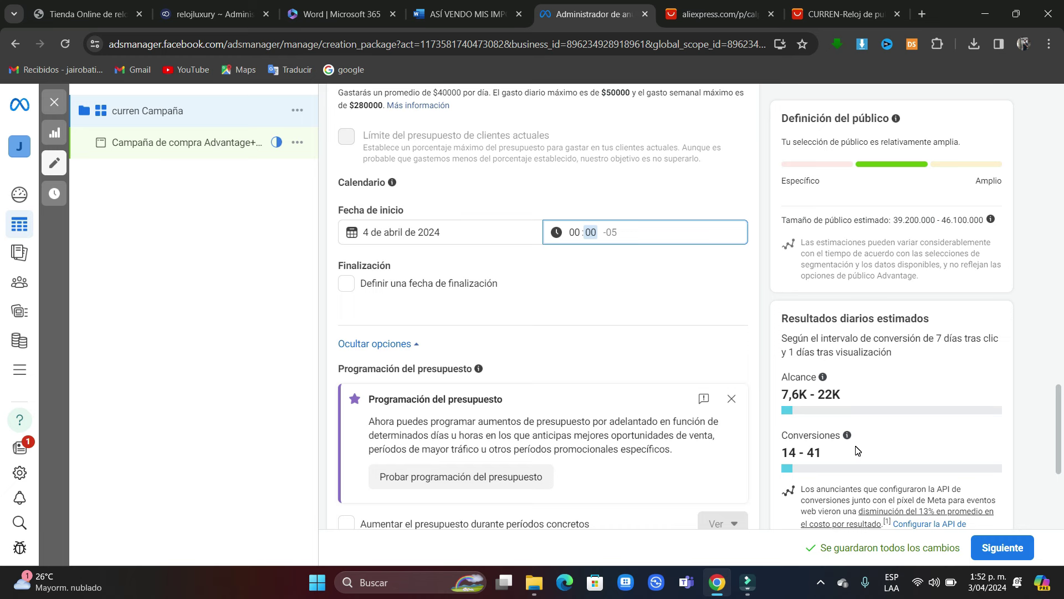
{"action": "mouse_move", "coordinate": [862, 443]}
{"action": "scroll", "coordinate": [854, 421], "scroll_direction": "down", "scroll_amount": 5}
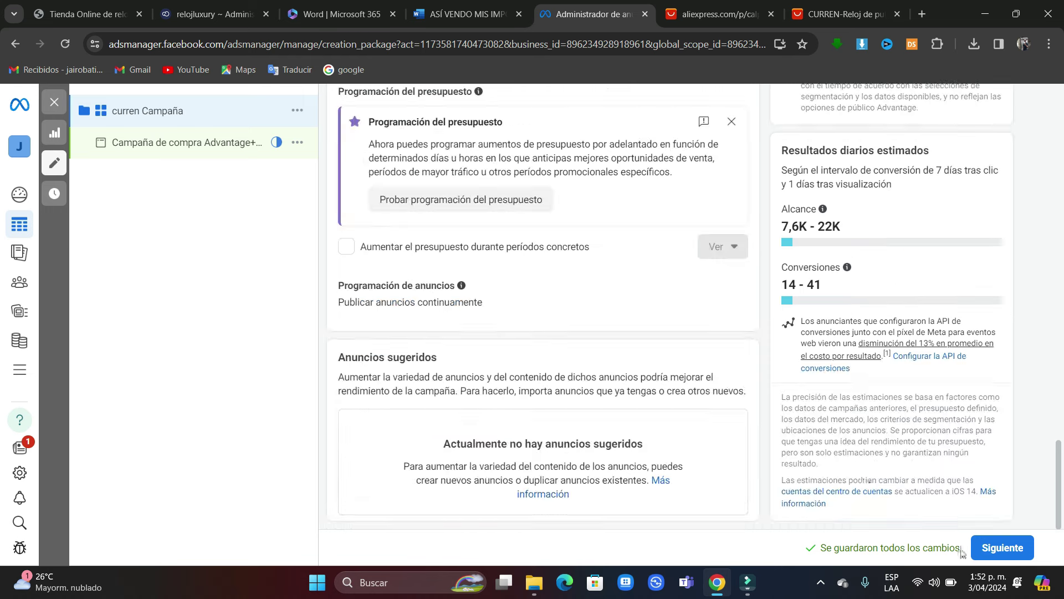
Proceed to the ad level of the curren campaign, revisiting the campaign-level settings before returning to the ad.
{"action": "left_click", "coordinate": [1002, 548]}
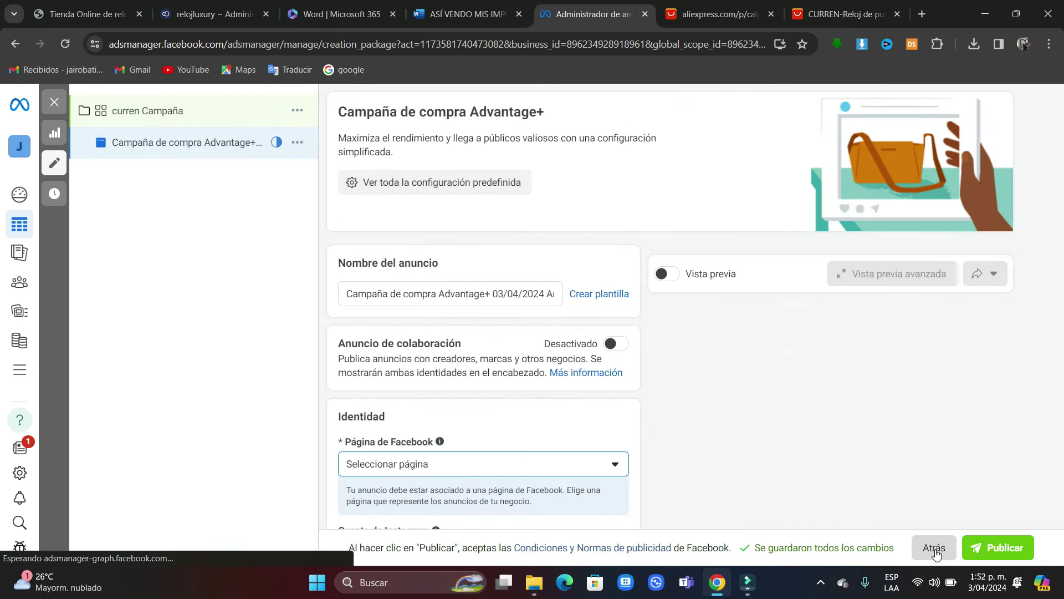
{"action": "left_click", "coordinate": [224, 123]}
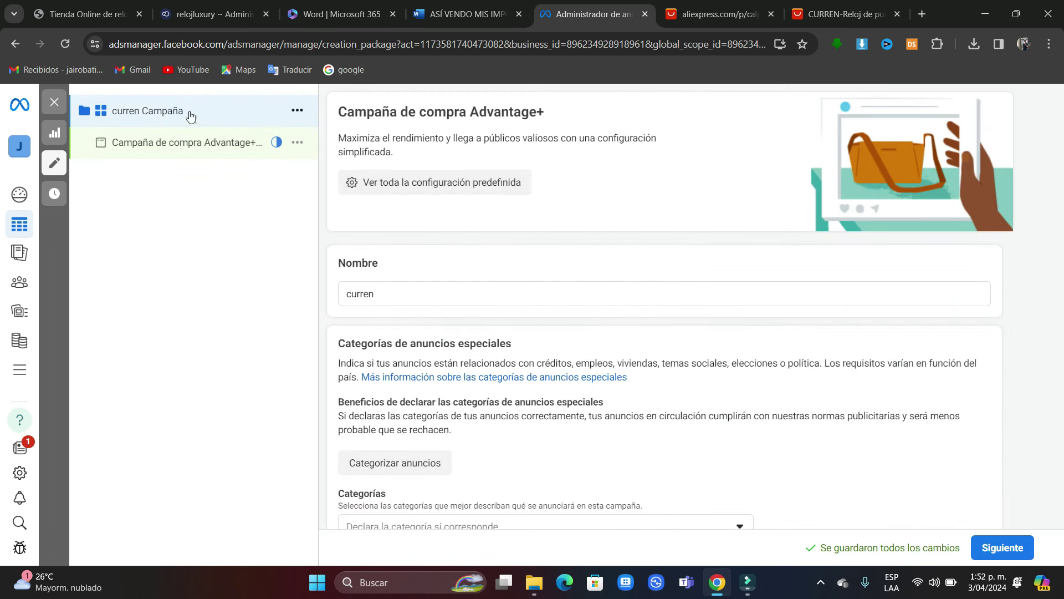
{"action": "scroll", "coordinate": [427, 213], "scroll_direction": "down", "scroll_amount": 3}
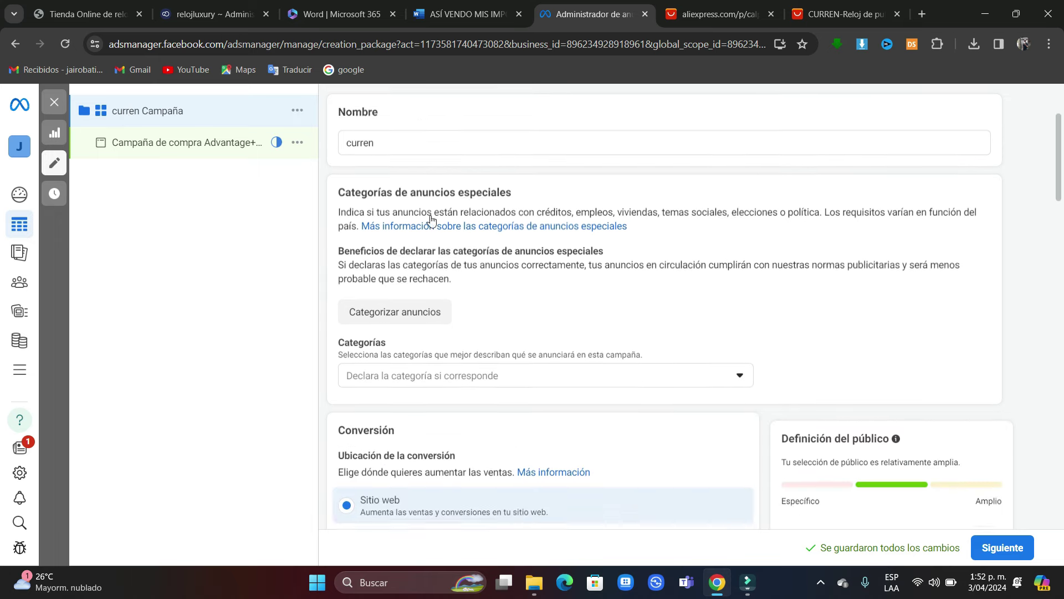
{"action": "left_click", "coordinate": [148, 156]}
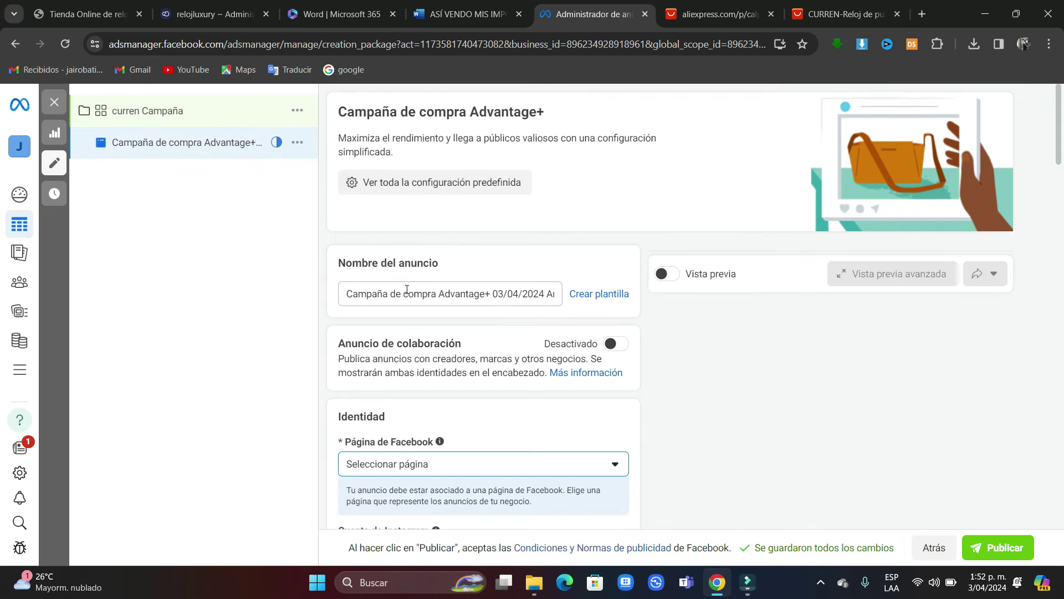
Rename the ad as curren reloj.
{"action": "left_click_drag", "start_coordinate": [557, 299], "coordinate": [320, 285]}
{"action": "type", "text": "cuu"}
{"action": "key", "text": "ctrl+a"}
{"action": "type", "text": "curren reloj"}
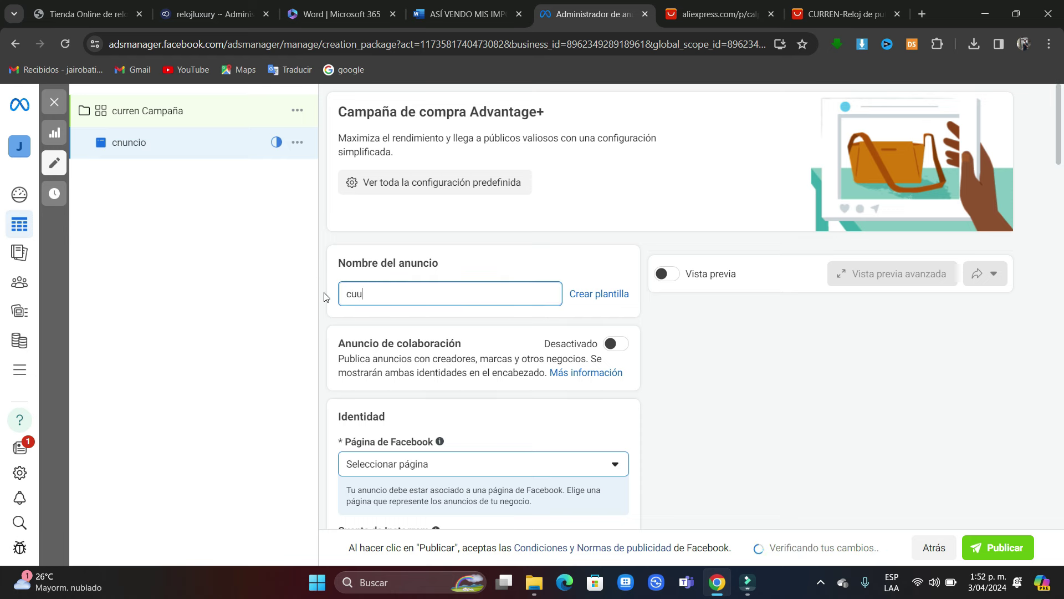
Assign the relojes Facebook page as the identity of the curren reloj ad.
{"action": "left_click", "coordinate": [450, 273]}
{"action": "scroll", "coordinate": [452, 353], "scroll_direction": "down", "scroll_amount": 3}
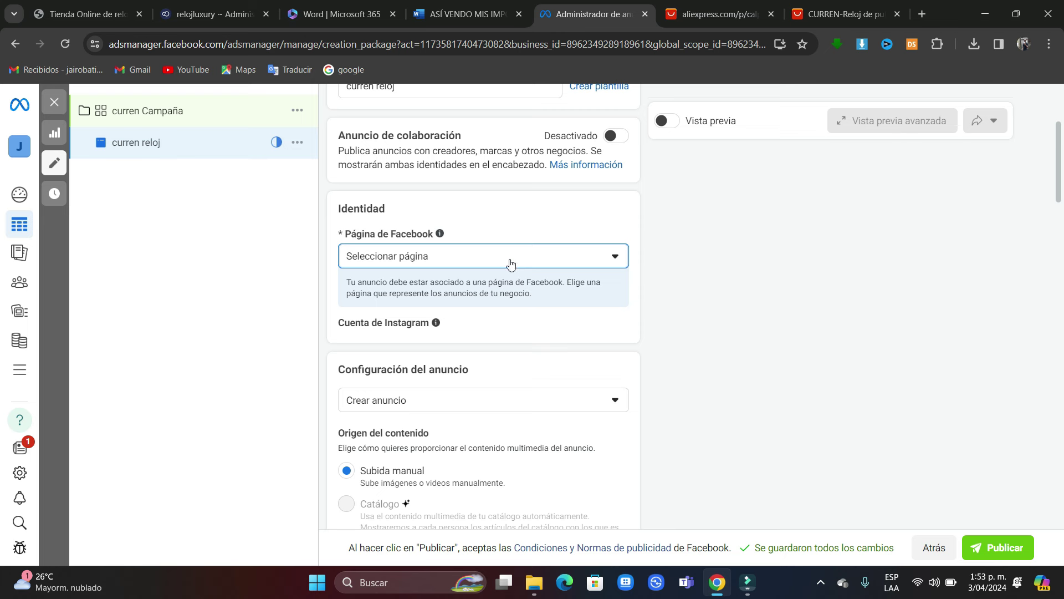
{"action": "left_click", "coordinate": [615, 258]}
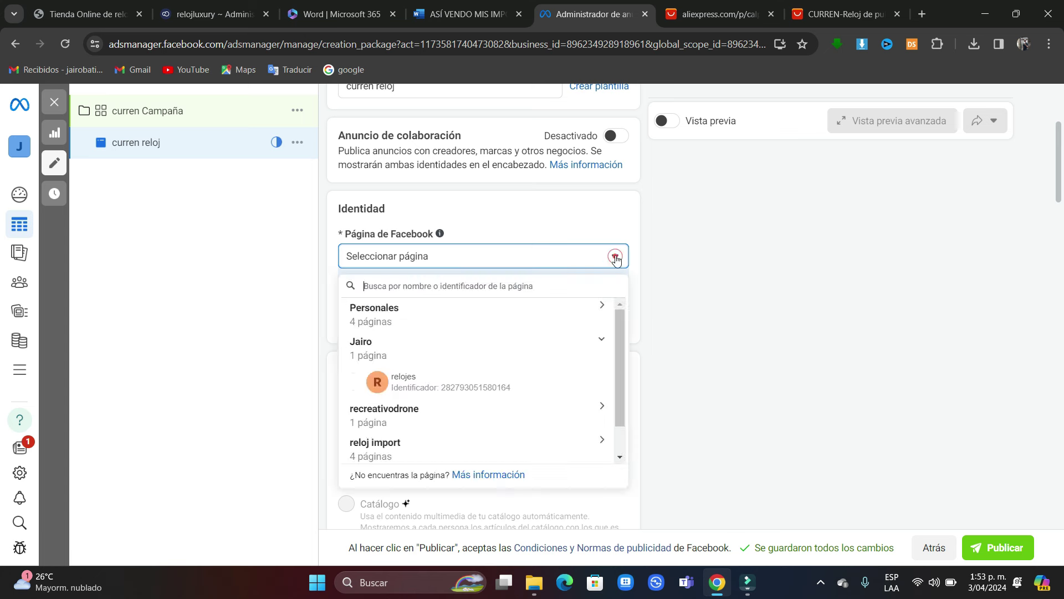
{"action": "left_click", "coordinate": [400, 382]}
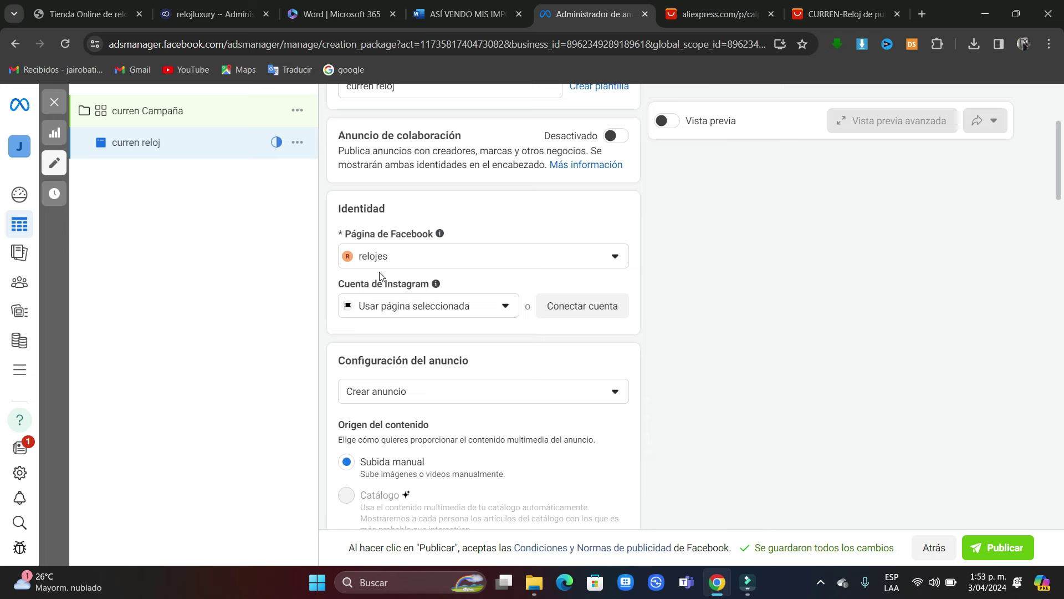
{"action": "scroll", "coordinate": [450, 302], "scroll_direction": "down", "scroll_amount": 1}
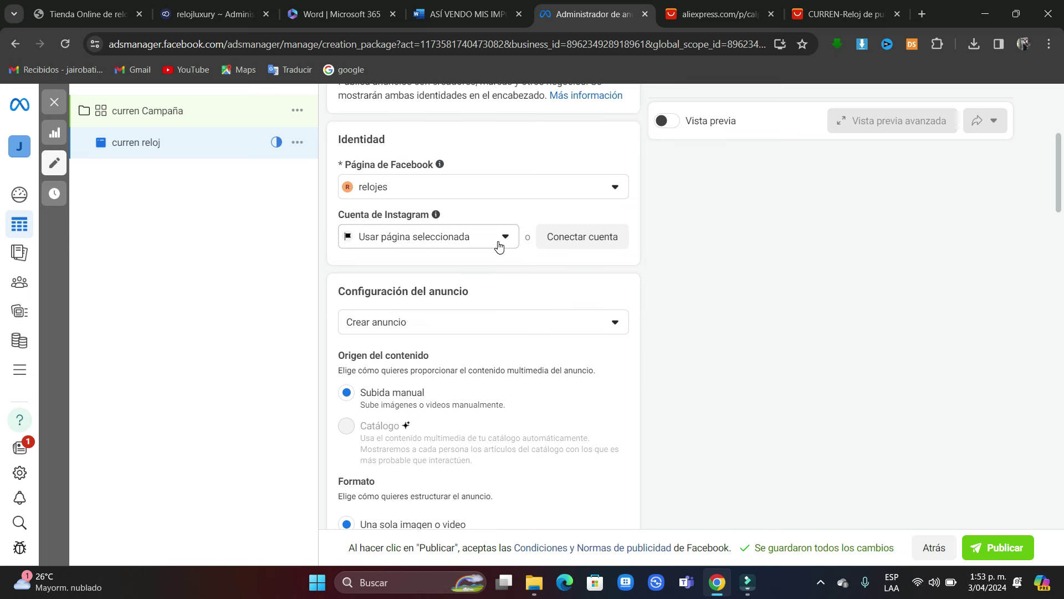
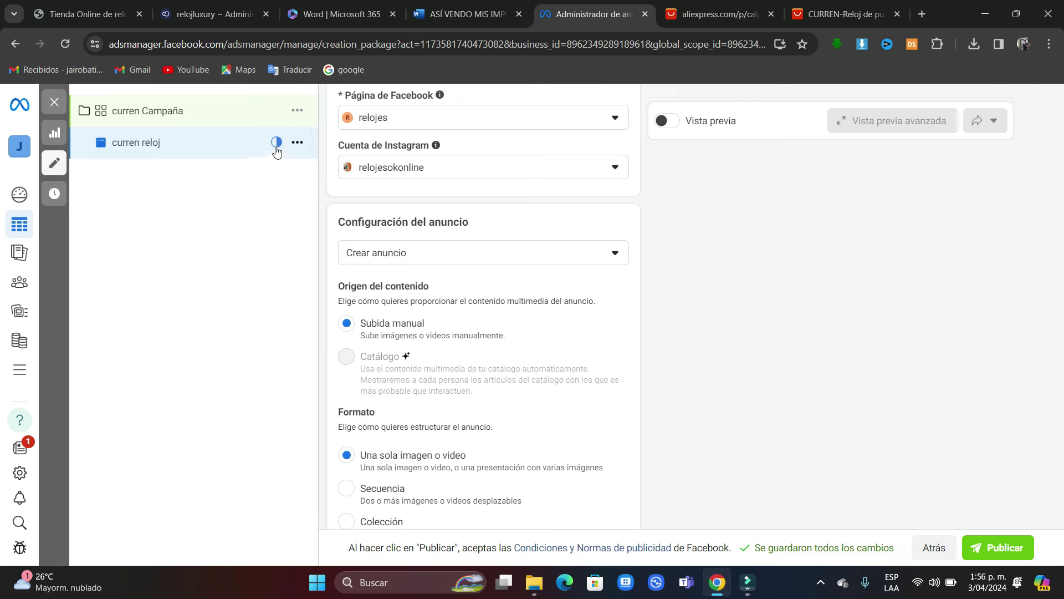
Make two quick duplicates of the curren reloj ad within the curren campaign.
{"action": "left_click", "coordinate": [298, 143]}
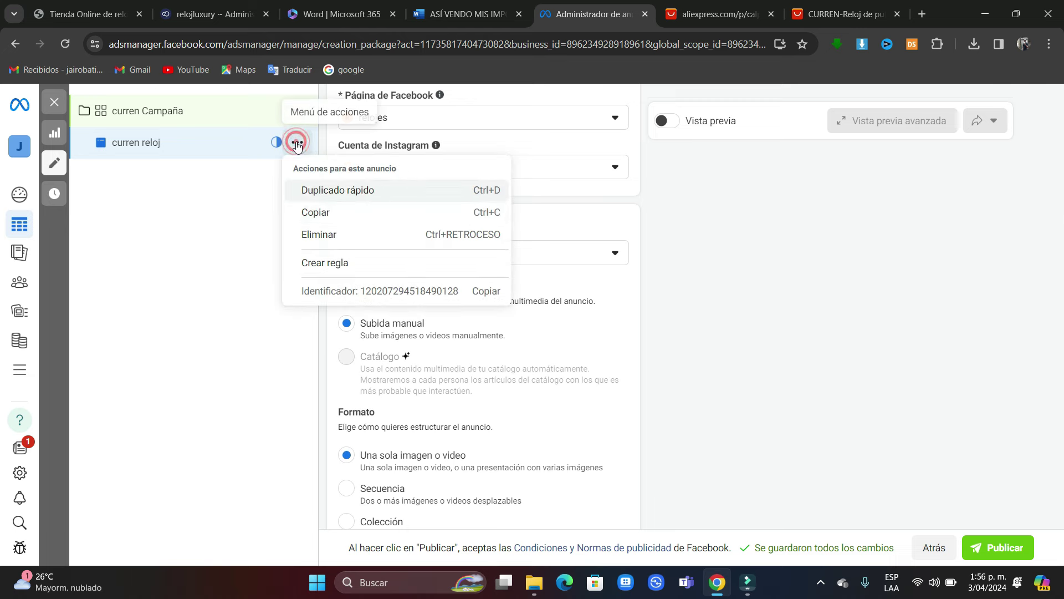
{"action": "left_click", "coordinate": [340, 191]}
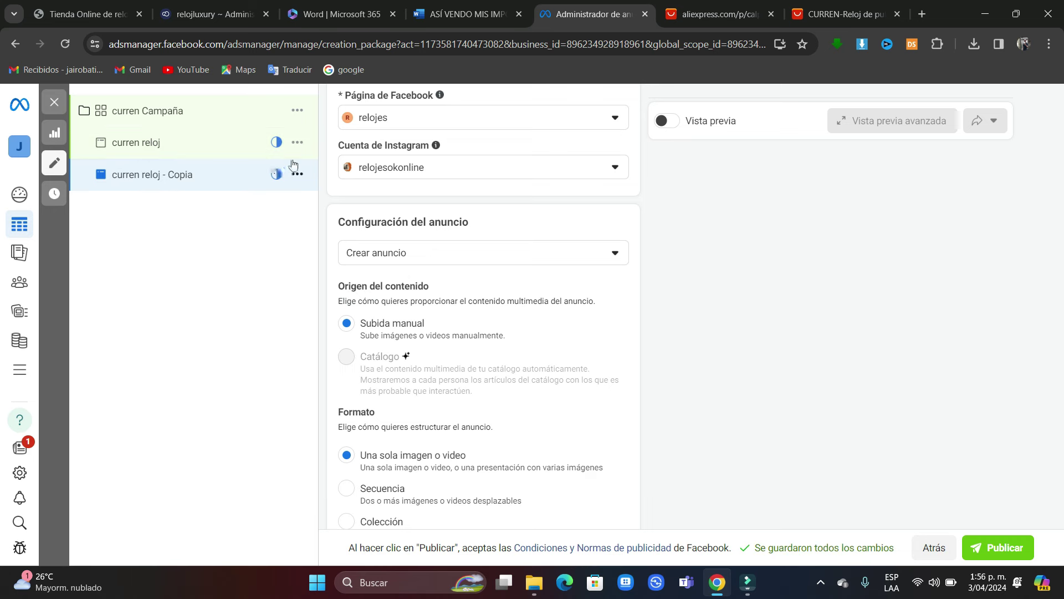
{"action": "left_click", "coordinate": [297, 143]}
{"action": "left_click", "coordinate": [340, 190]}
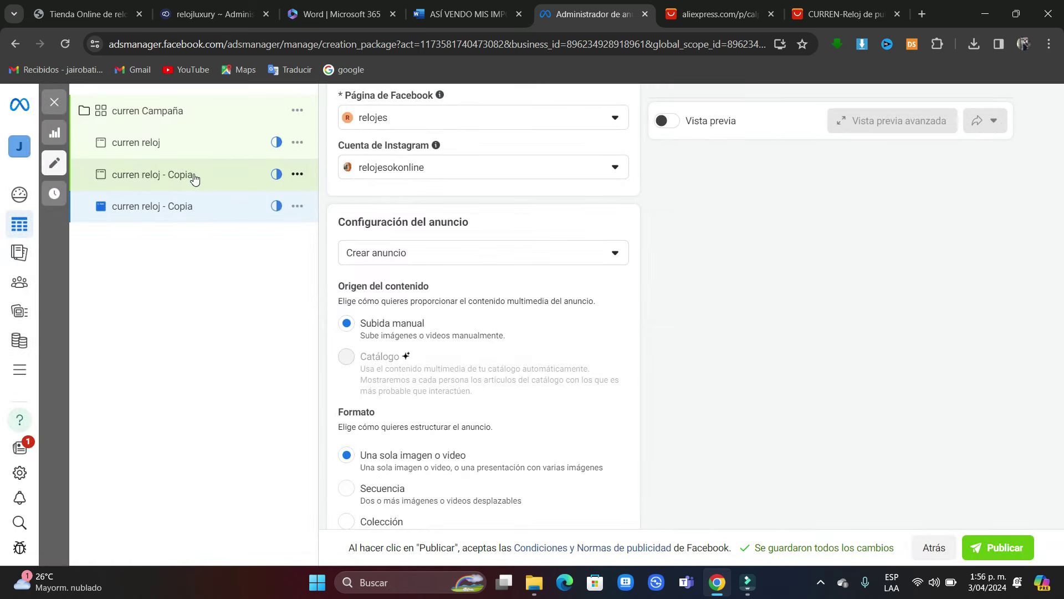
Rename the two duplicated ads as curren reloj - Copia1 and curren reloj - Copia2.
{"action": "left_click", "coordinate": [193, 177]}
{"action": "double_click", "coordinate": [442, 290]}
{"action": "left_click", "coordinate": [442, 291]}
{"action": "type", "text": "1"}
{"action": "left_click", "coordinate": [309, 264]}
{"action": "left_click", "coordinate": [451, 292]}
{"action": "type", "text": "2"}
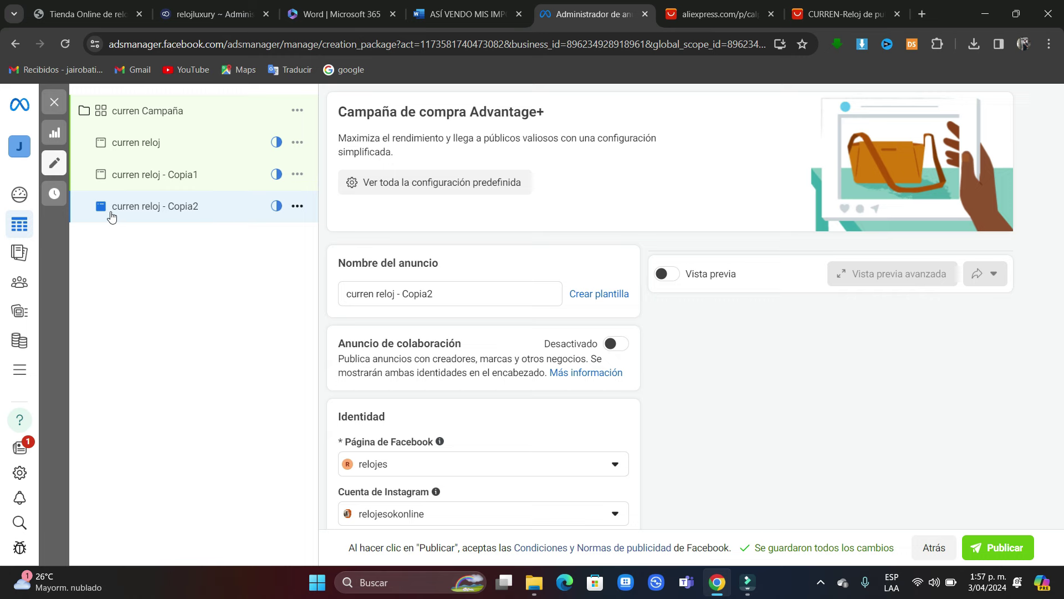
Return to the original curren reloj ad and review its format, schedule, multi-advertiser and ad content options.
{"action": "left_click", "coordinate": [141, 145]}
{"action": "scroll", "coordinate": [591, 367], "scroll_direction": "down", "scroll_amount": 5}
{"action": "scroll", "coordinate": [589, 367], "scroll_direction": "down", "scroll_amount": 10}
{"action": "scroll", "coordinate": [413, 302], "scroll_direction": "up", "scroll_amount": 5}
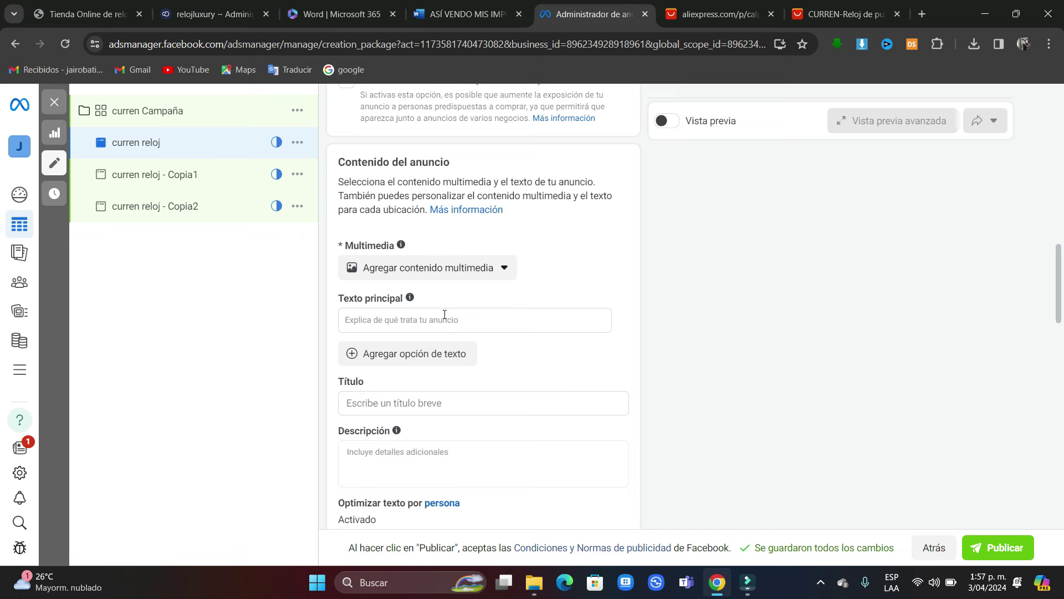
{"action": "mouse_move", "coordinate": [409, 297]}
{"action": "scroll", "coordinate": [332, 244], "scroll_direction": "up", "scroll_amount": 6}
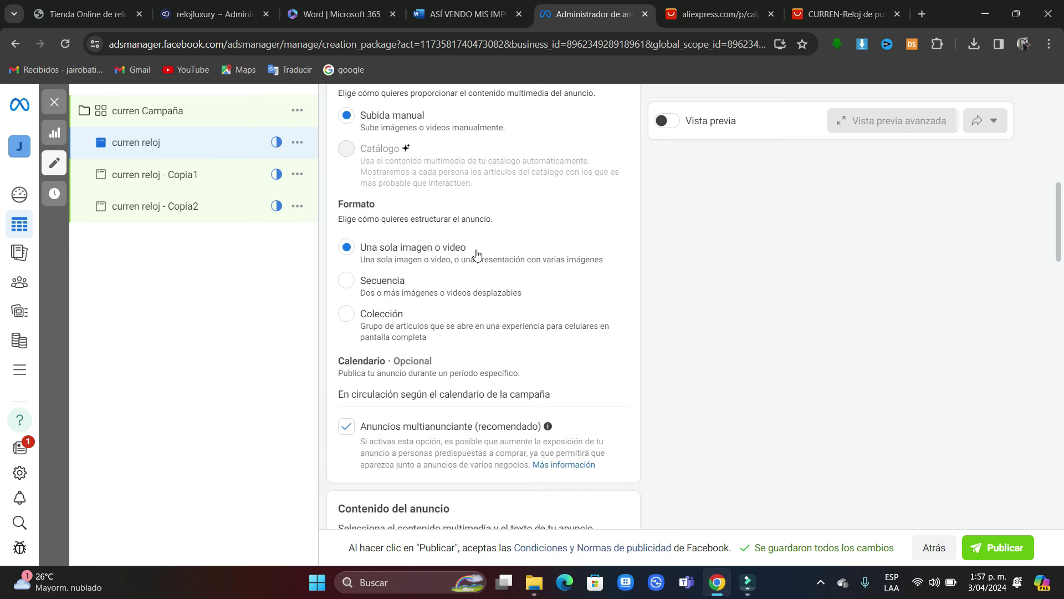
{"action": "scroll", "coordinate": [383, 263], "scroll_direction": "down", "scroll_amount": 4}
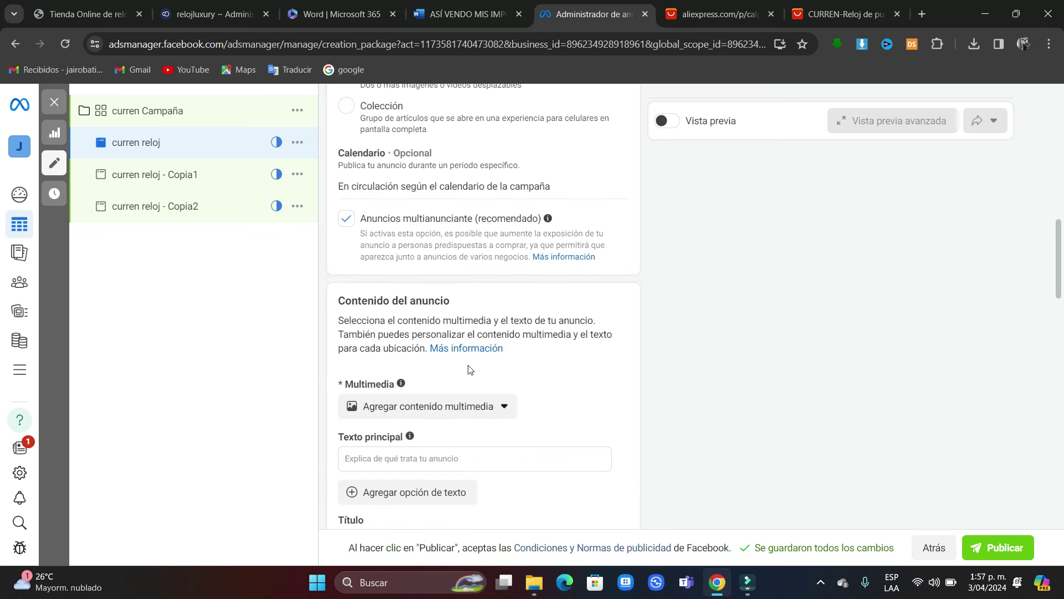
{"action": "scroll", "coordinate": [419, 246], "scroll_direction": "down", "scroll_amount": 1}
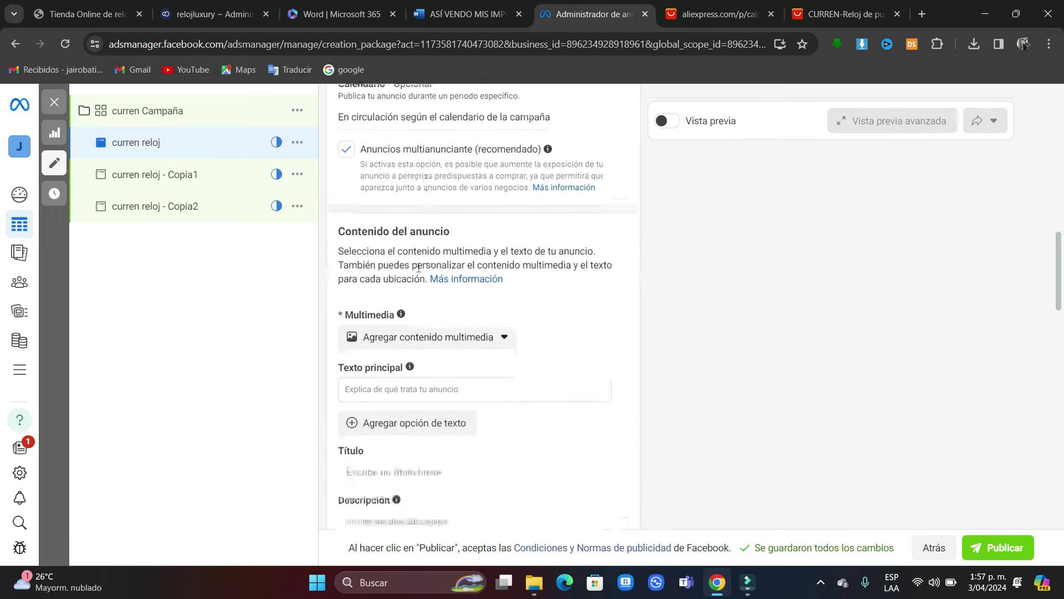
Add the curren.mp4 video to the curren reloj ad, keeping its full length from 00:00.00 to 00:59.44.
{"action": "left_click", "coordinate": [457, 341]}
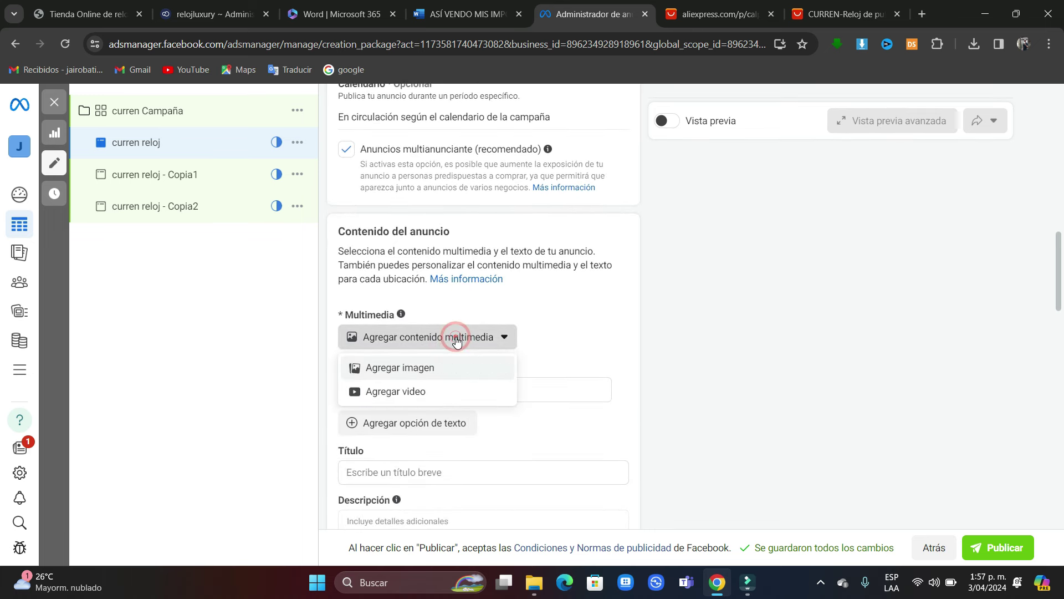
{"action": "left_click", "coordinate": [410, 392]}
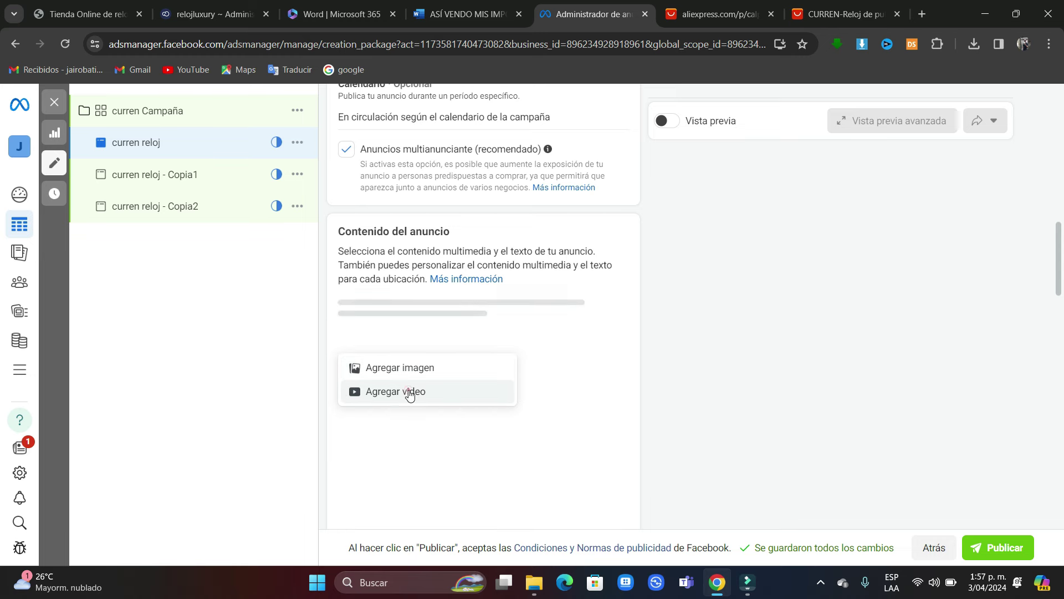
{"action": "left_click", "coordinate": [893, 207]}
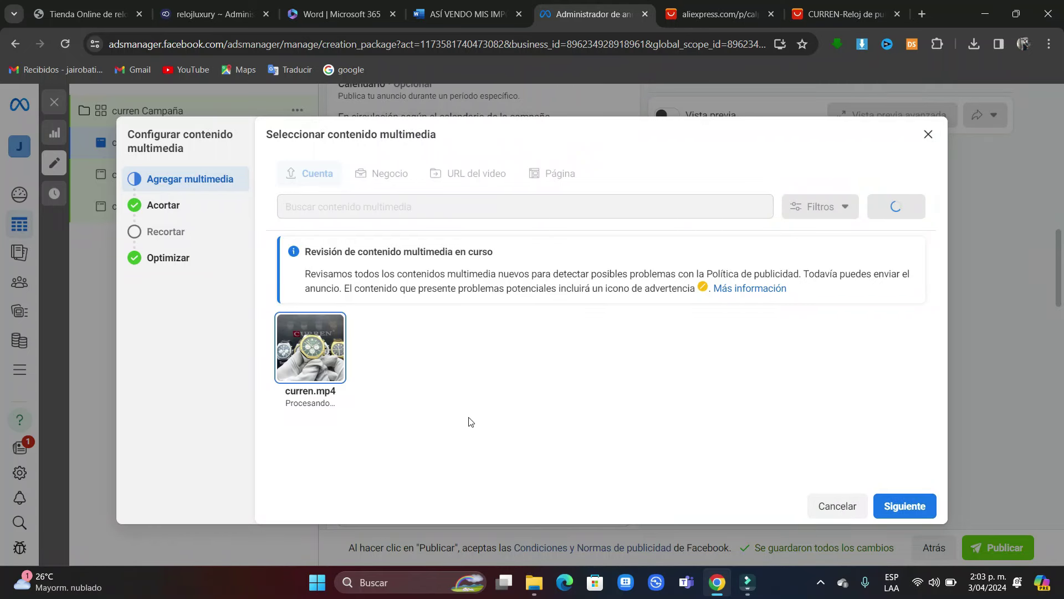
{"action": "left_click", "coordinate": [912, 508]}
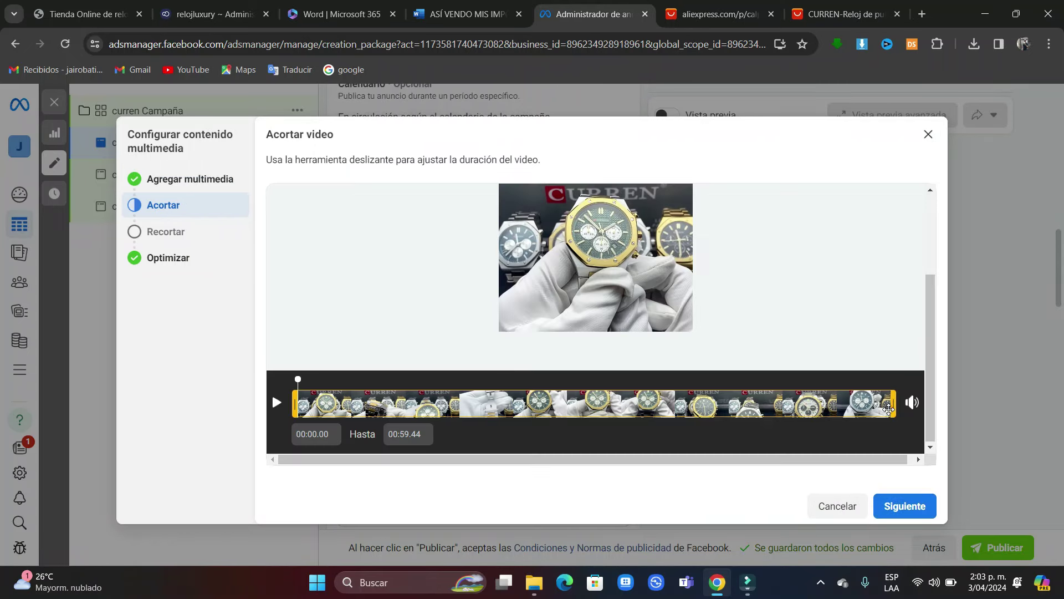
{"action": "left_click", "coordinate": [907, 507]}
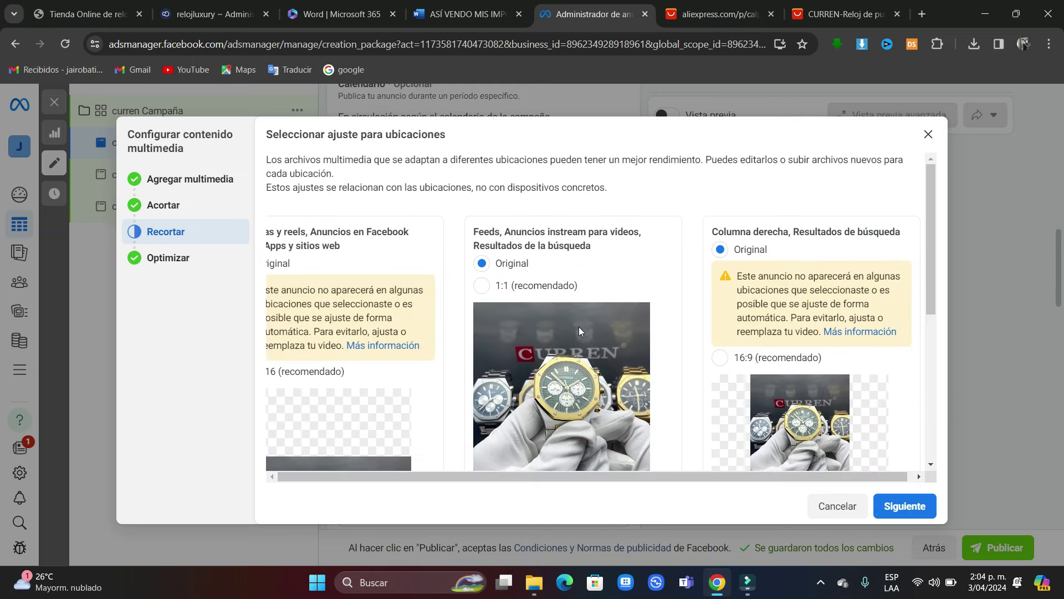
Choose the recommended 9:16 crop of the video for the stories and reels placements.
{"action": "scroll", "coordinate": [931, 275], "scroll_direction": "down", "scroll_amount": 2}
{"action": "mouse_move", "coordinate": [933, 280]}
{"action": "left_mouse_down"}
{"action": "mouse_move", "coordinate": [930, 310]}
{"action": "mouse_move", "coordinate": [922, 293]}
{"action": "left_mouse_up"}
{"action": "scroll", "coordinate": [923, 292], "scroll_direction": "up", "scroll_amount": 3}
{"action": "scroll", "coordinate": [297, 307], "scroll_direction": "down", "scroll_amount": 1}
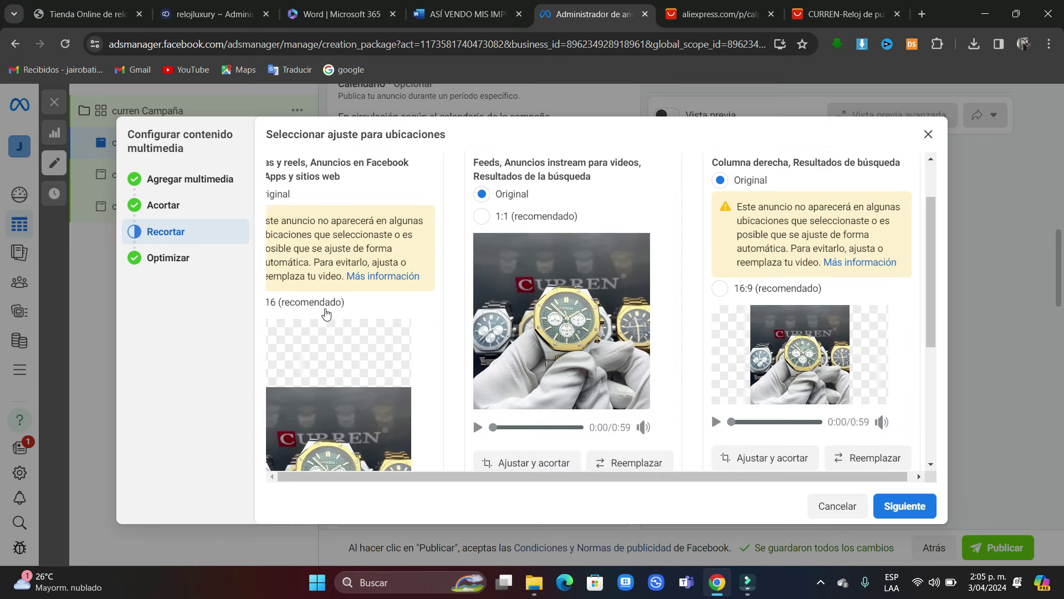
{"action": "scroll", "coordinate": [333, 343], "scroll_direction": "down", "scroll_amount": 2}
{"action": "scroll", "coordinate": [318, 312], "scroll_direction": "up", "scroll_amount": 2}
{"action": "scroll", "coordinate": [331, 348], "scroll_direction": "down", "scroll_amount": 2}
{"action": "scroll", "coordinate": [331, 348], "scroll_direction": "up", "scroll_amount": 3}
{"action": "scroll", "coordinate": [525, 263], "scroll_direction": "down", "scroll_amount": 2}
{"action": "scroll", "coordinate": [488, 310], "scroll_direction": "up", "scroll_amount": 2}
{"action": "scroll", "coordinate": [530, 308], "scroll_direction": "down", "scroll_amount": 2}
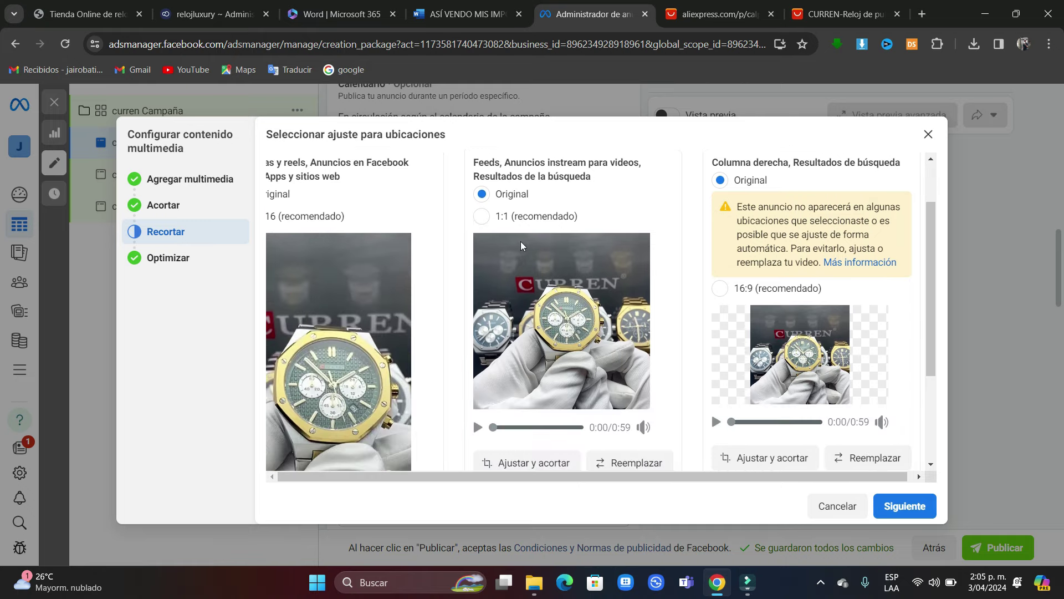
Choose the recommended 16:9 crop for the right column and search results placements, keep Original for feeds, and proceed to the optimizations.
{"action": "scroll", "coordinate": [550, 291], "scroll_direction": "down", "scroll_amount": 2}
{"action": "scroll", "coordinate": [610, 249], "scroll_direction": "up", "scroll_amount": 3}
{"action": "scroll", "coordinate": [721, 221], "scroll_direction": "down", "scroll_amount": 1}
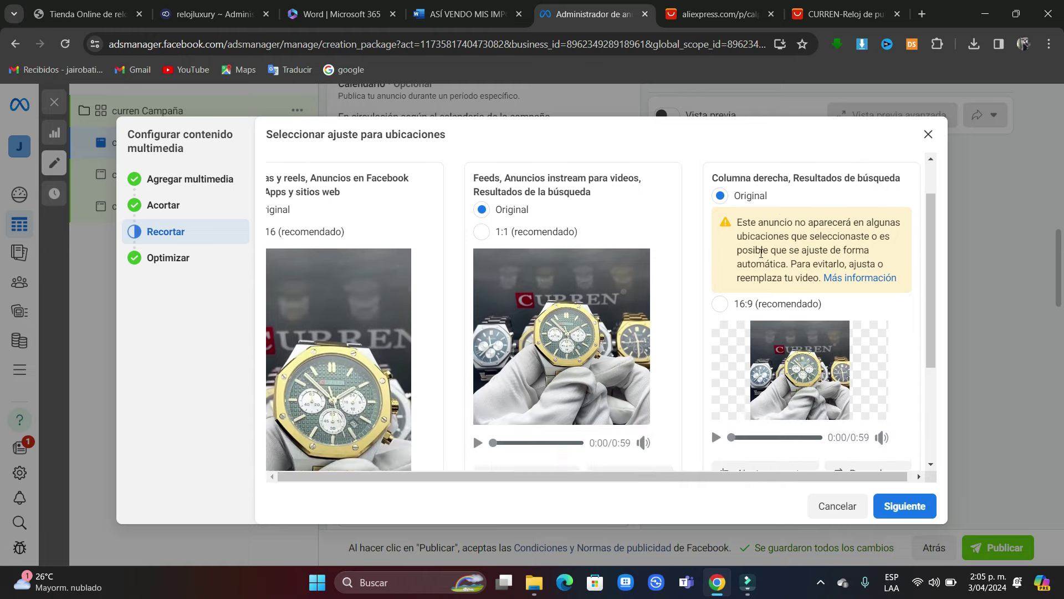
{"action": "scroll", "coordinate": [769, 206], "scroll_direction": "up", "scroll_amount": 2}
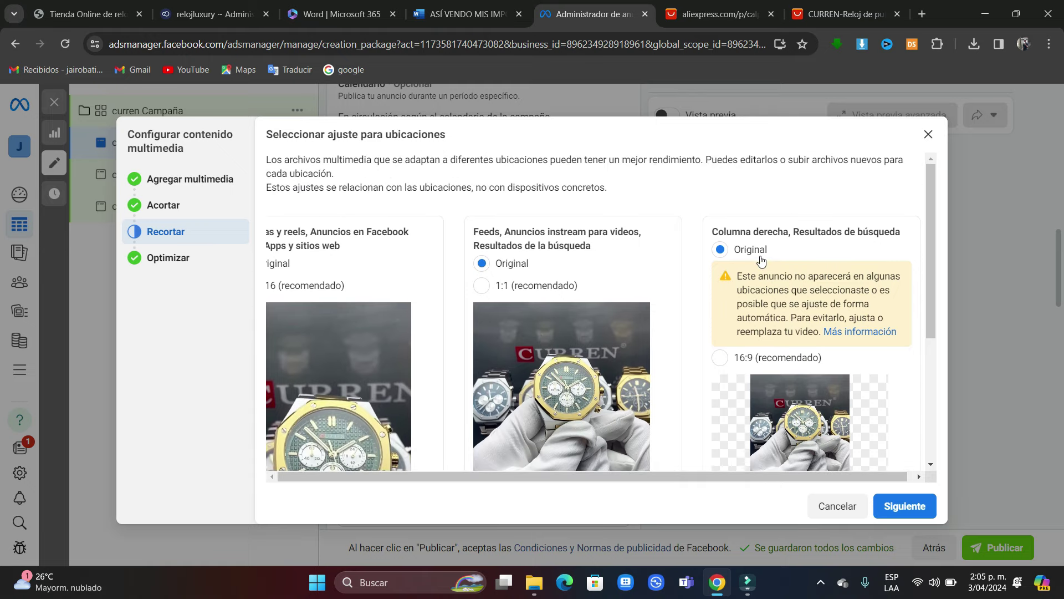
{"action": "scroll", "coordinate": [764, 261], "scroll_direction": "down", "scroll_amount": 2}
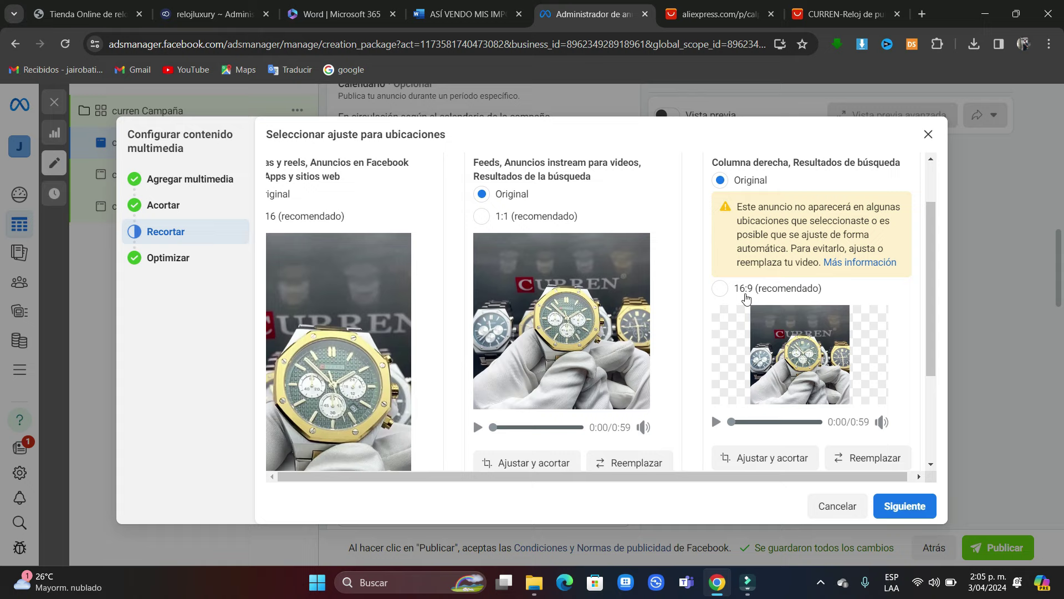
{"action": "left_click", "coordinate": [720, 289]}
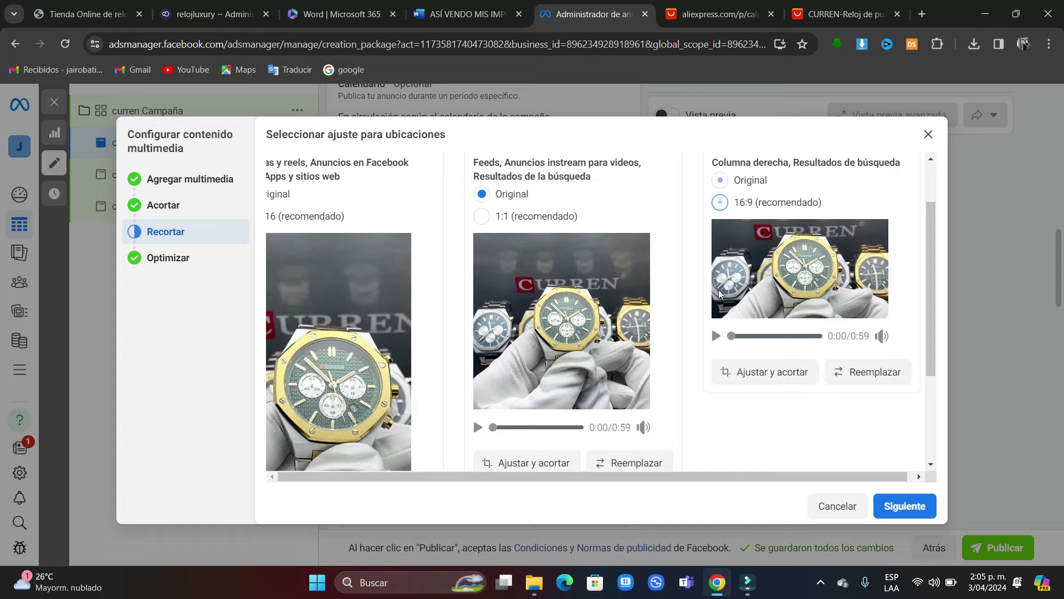
{"action": "scroll", "coordinate": [776, 344], "scroll_direction": "down", "scroll_amount": 1}
{"action": "scroll", "coordinate": [447, 416], "scroll_direction": "down", "scroll_amount": 2}
{"action": "scroll", "coordinate": [580, 245], "scroll_direction": "up", "scroll_amount": 4}
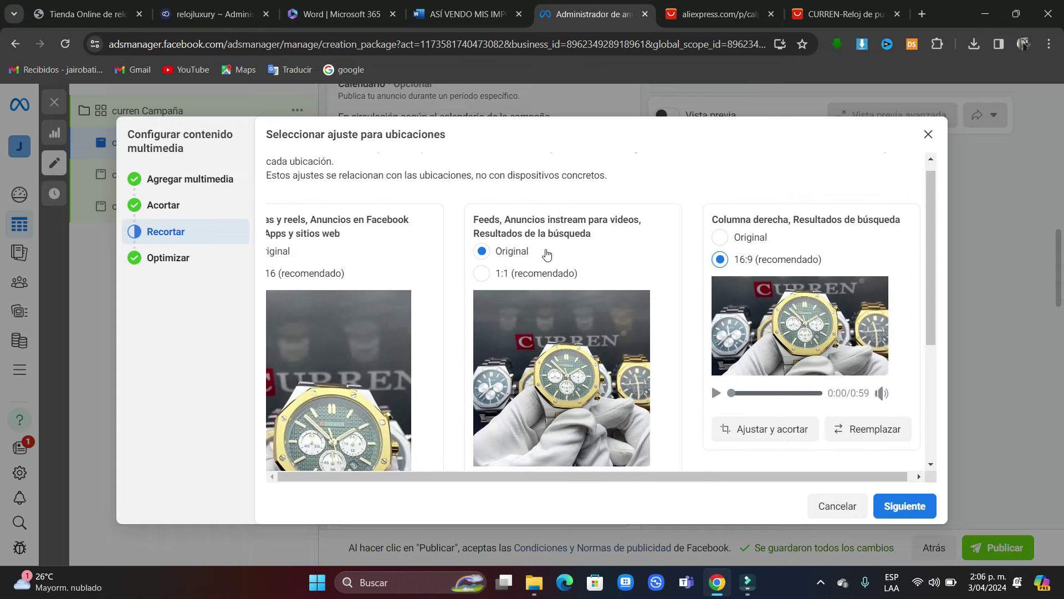
{"action": "scroll", "coordinate": [466, 261], "scroll_direction": "up", "scroll_amount": 1}
{"action": "scroll", "coordinate": [447, 285], "scroll_direction": "down", "scroll_amount": 3}
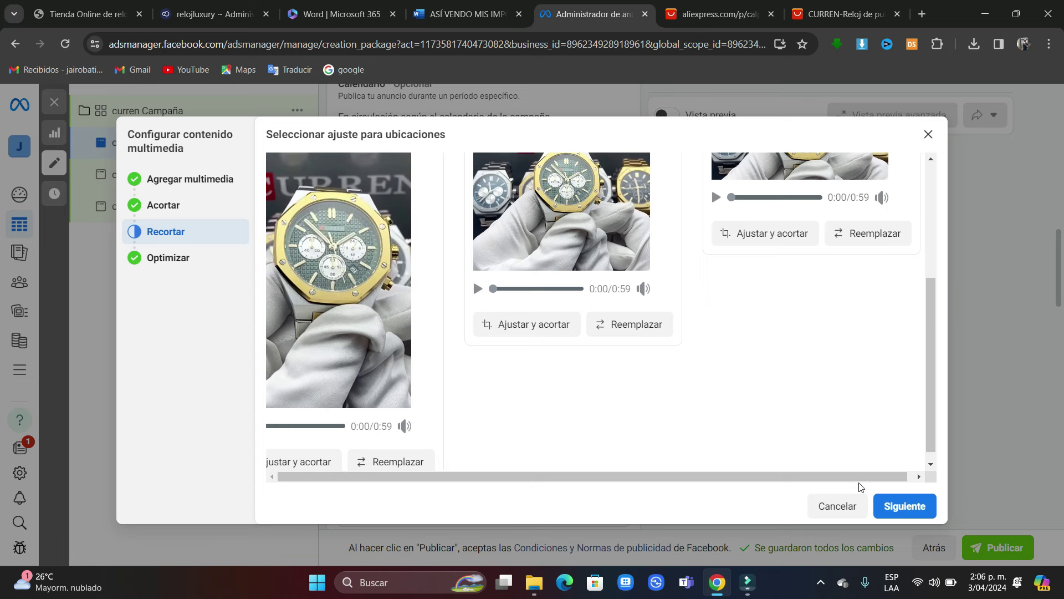
{"action": "left_click", "coordinate": [902, 506]}
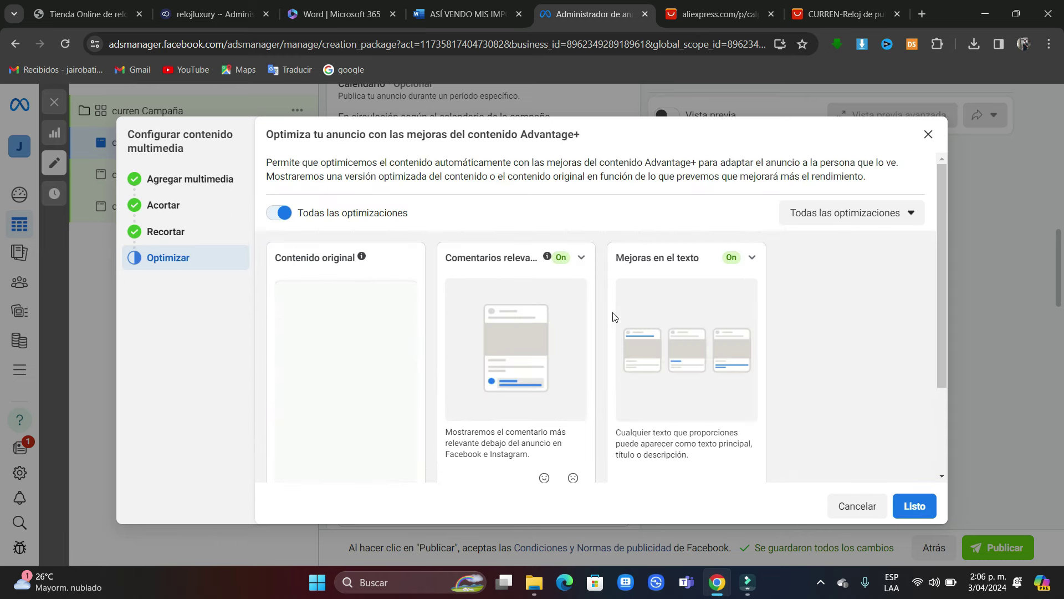
Review the Advantage+ content enhancements and finish the media setup with all optimizations left on.
{"action": "scroll", "coordinate": [427, 380], "scroll_direction": "down", "scroll_amount": 2}
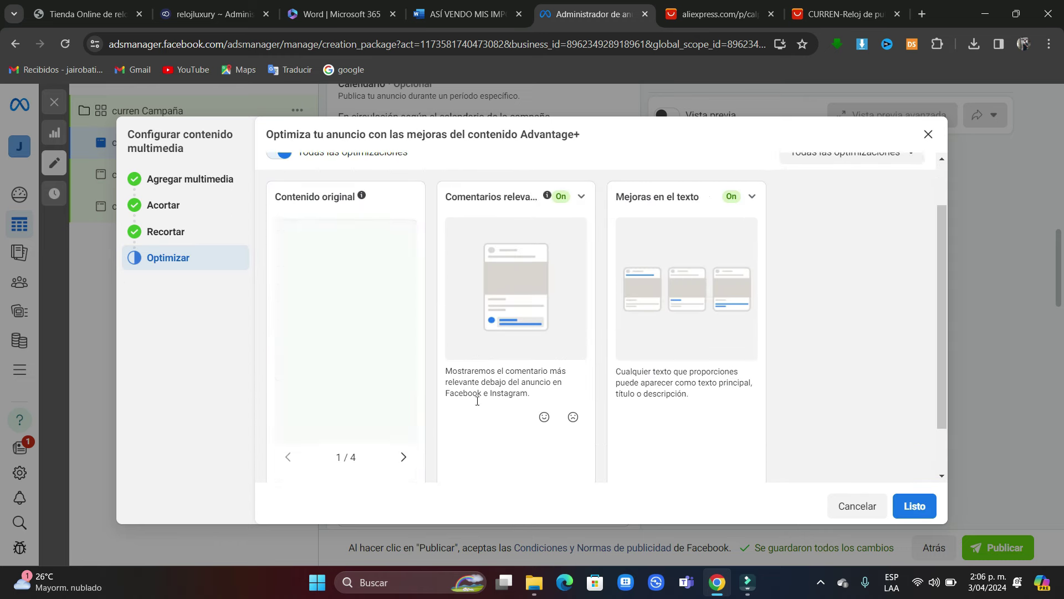
{"action": "scroll", "coordinate": [447, 344], "scroll_direction": "up", "scroll_amount": 1}
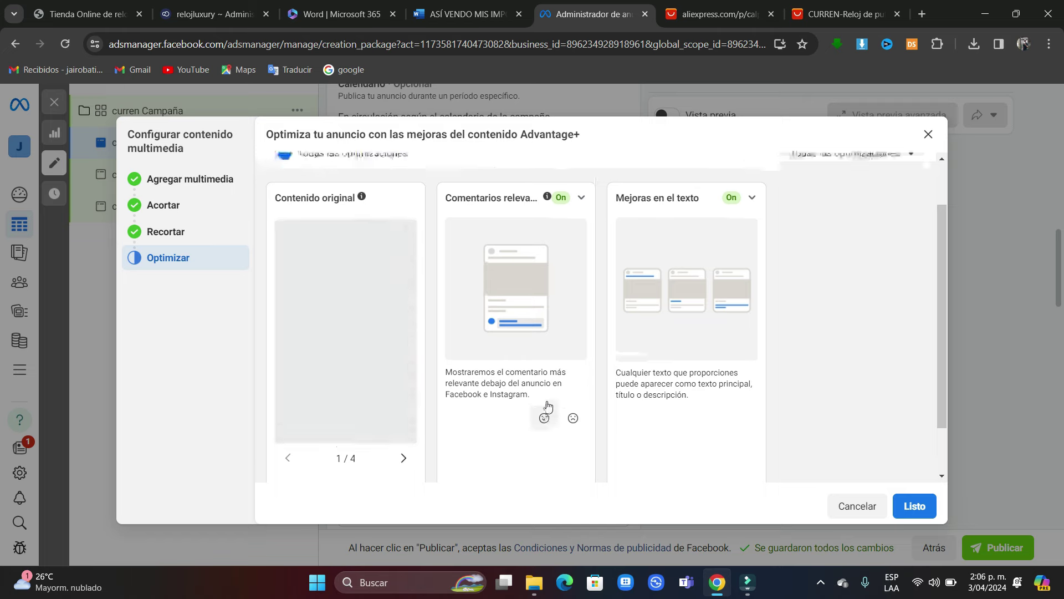
{"action": "scroll", "coordinate": [566, 390], "scroll_direction": "up", "scroll_amount": 2}
{"action": "scroll", "coordinate": [593, 380], "scroll_direction": "down", "scroll_amount": 3}
{"action": "left_click", "coordinate": [916, 506]}
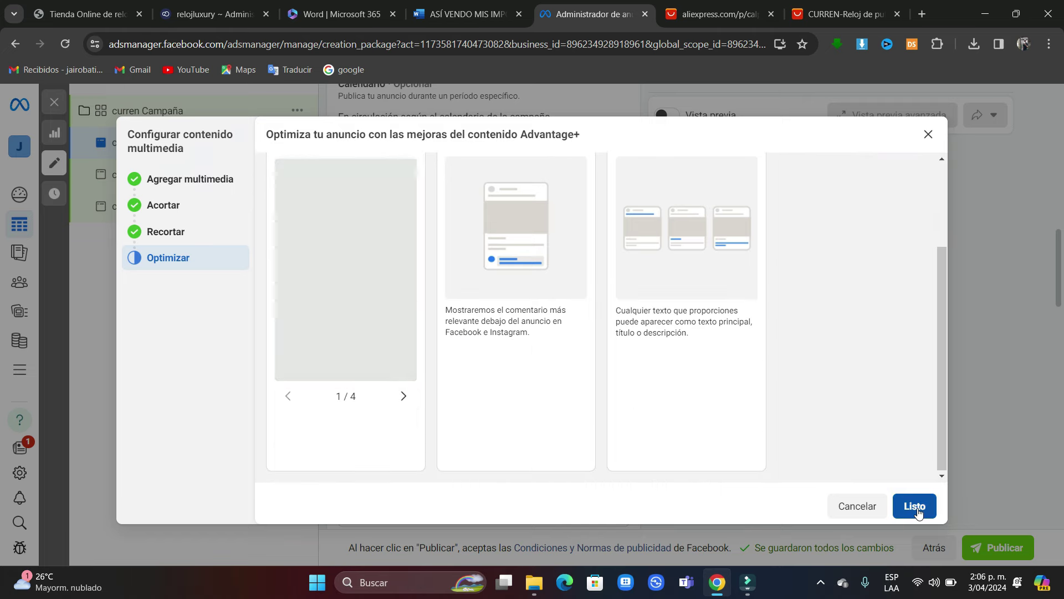
Turn on the preview of the curren reloj ad.
{"action": "left_click", "coordinate": [667, 116]}
{"action": "scroll", "coordinate": [577, 318], "scroll_direction": "up", "scroll_amount": 5}
{"action": "scroll", "coordinate": [584, 325], "scroll_direction": "down", "scroll_amount": 9}
{"action": "scroll", "coordinate": [528, 324], "scroll_direction": "down", "scroll_amount": 5}
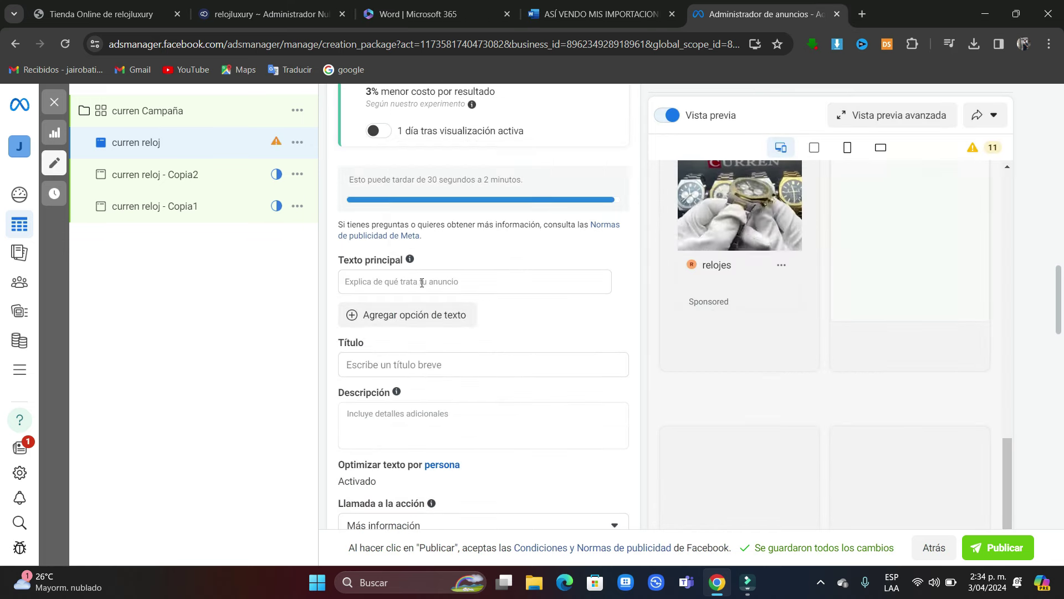
Enter Reloj curren as the ad's title, leaving the primary text empty.
{"action": "left_click", "coordinate": [423, 281]}
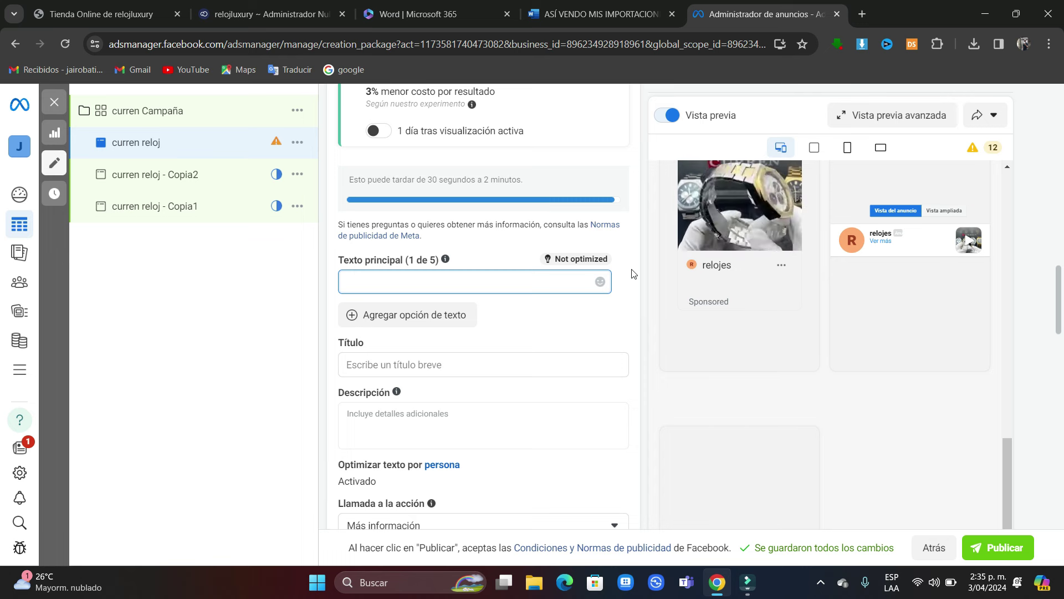
{"action": "scroll", "coordinate": [594, 347], "scroll_direction": "down", "scroll_amount": 1}
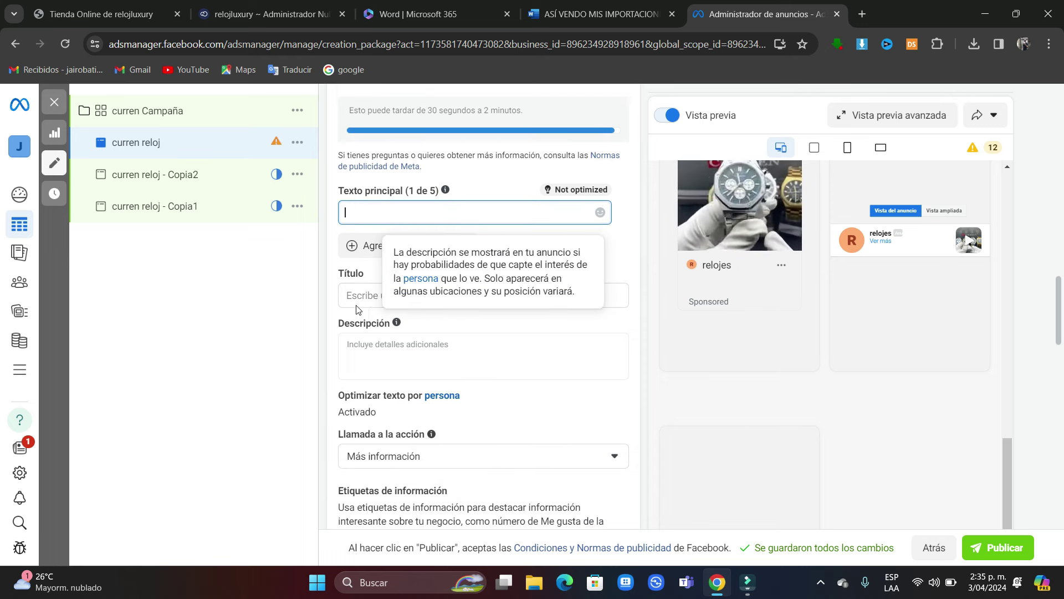
{"action": "left_click", "coordinate": [378, 295]}
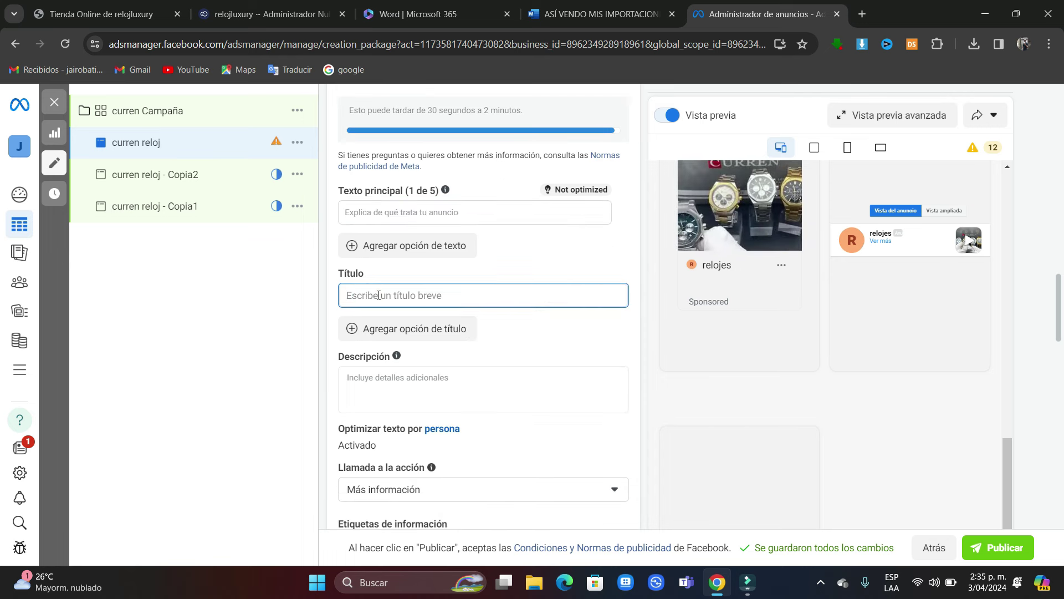
{"action": "type", "text": "Reloj curren"}
{"action": "scroll", "coordinate": [383, 312], "scroll_direction": "down", "scroll_amount": 1}
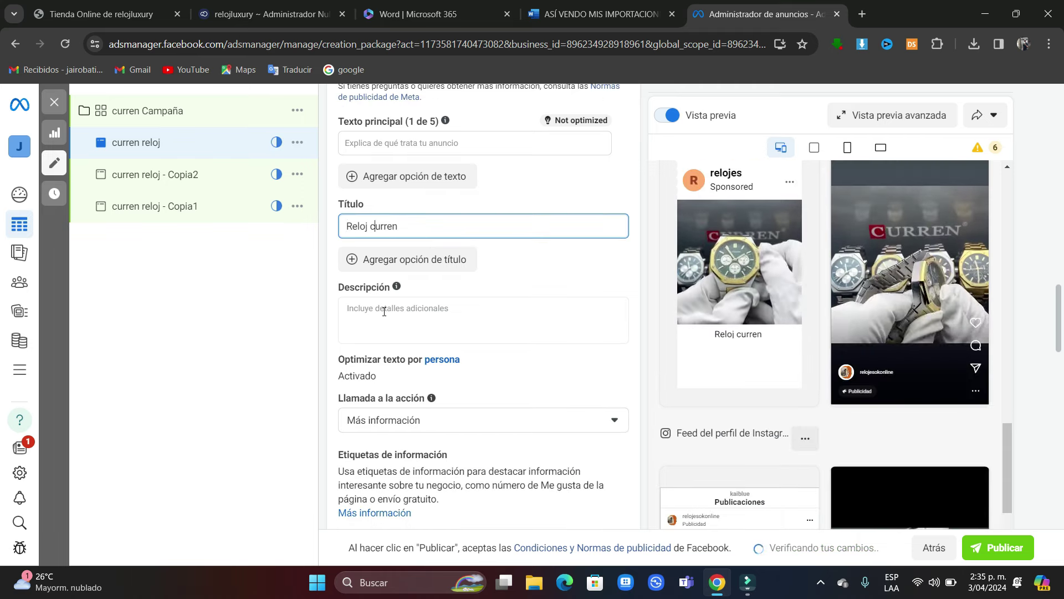
Set the curren reloj ad's call to action to Comprar.
{"action": "scroll", "coordinate": [397, 304], "scroll_direction": "down", "scroll_amount": 2}
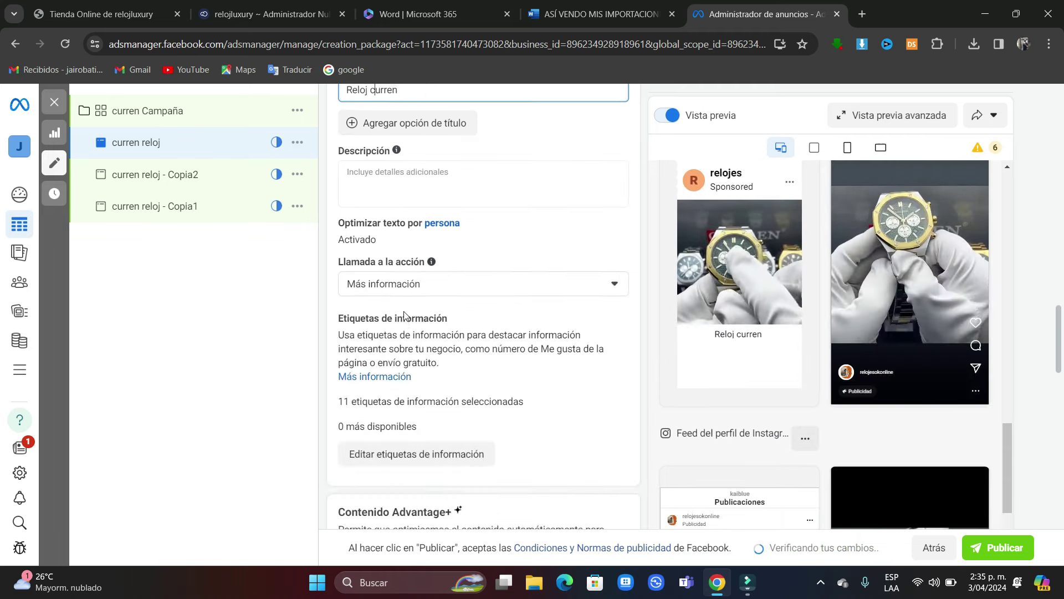
{"action": "left_click", "coordinate": [551, 282]}
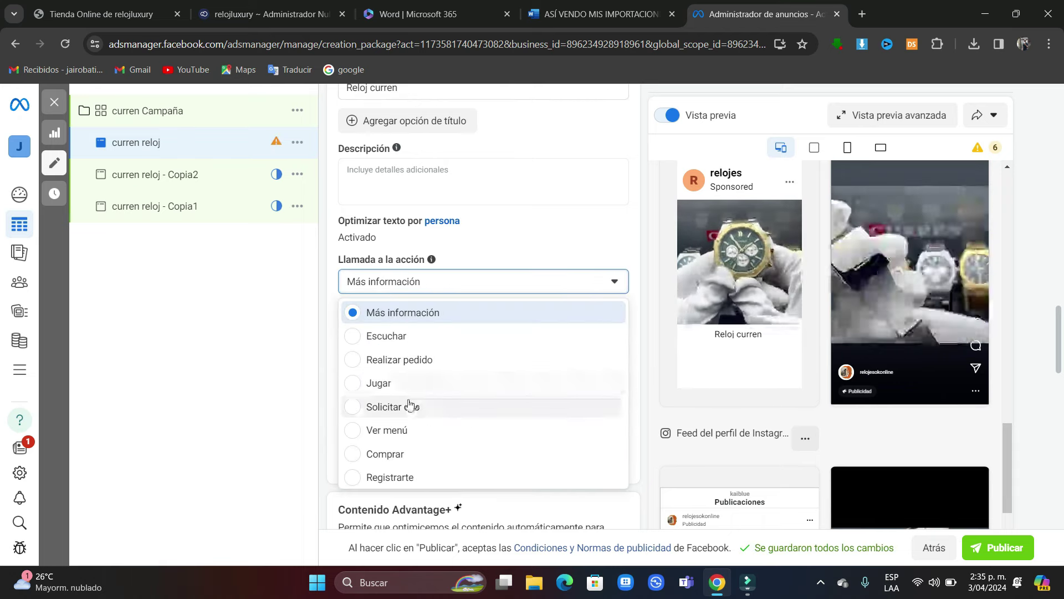
{"action": "scroll", "coordinate": [413, 410], "scroll_direction": "down", "scroll_amount": 1}
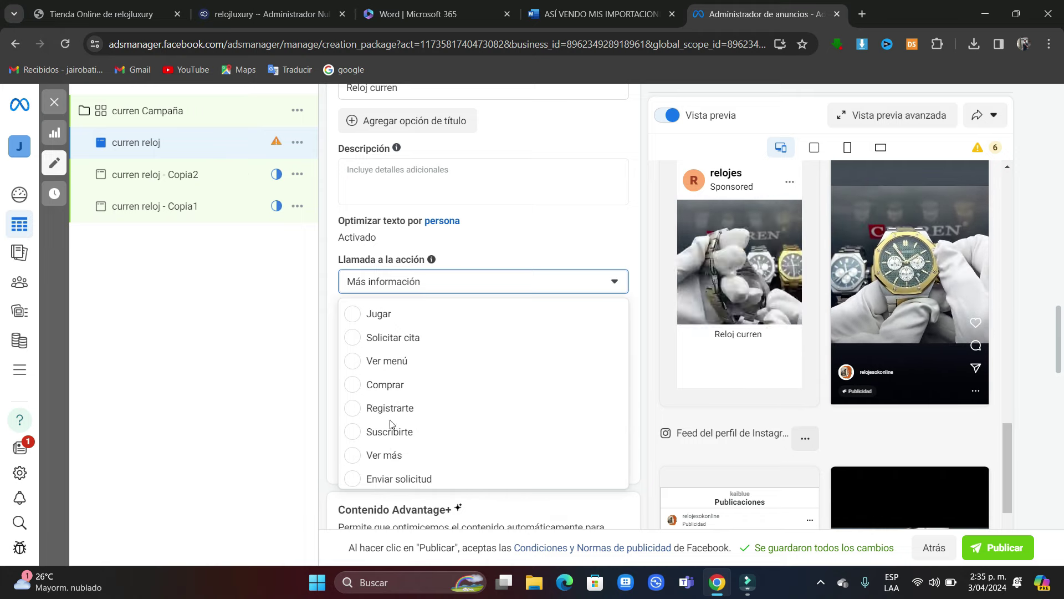
{"action": "scroll", "coordinate": [388, 359], "scroll_direction": "up", "scroll_amount": 1}
{"action": "scroll", "coordinate": [390, 366], "scroll_direction": "down", "scroll_amount": 1}
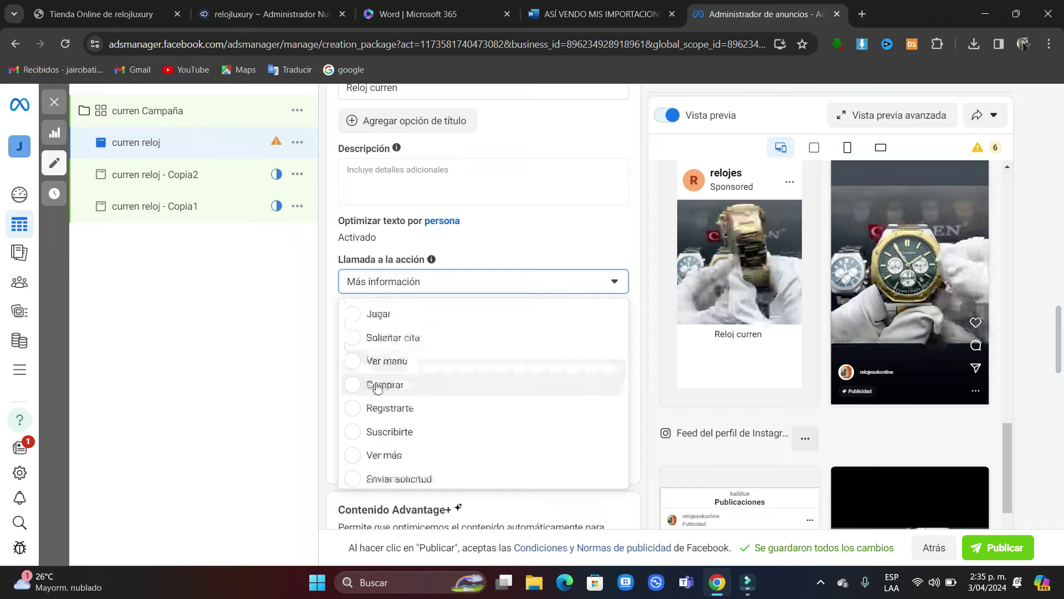
{"action": "scroll", "coordinate": [394, 338], "scroll_direction": "up", "scroll_amount": 1}
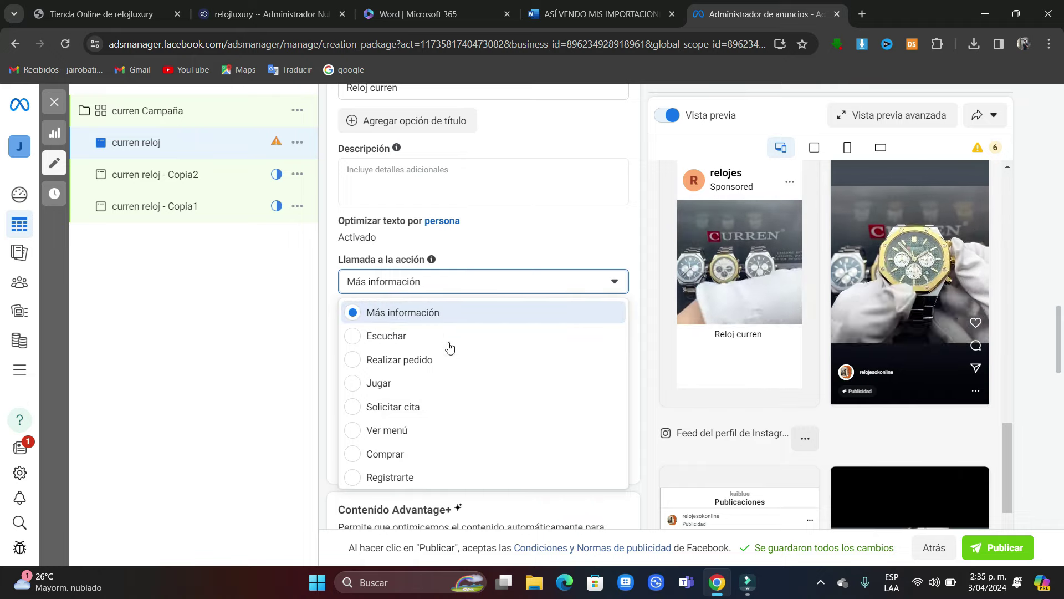
{"action": "scroll", "coordinate": [435, 354], "scroll_direction": "down", "scroll_amount": 2}
{"action": "left_click", "coordinate": [366, 317]}
Switch to the online store and open the Curren Cronografo product page from the men's Curren category.
{"action": "scroll", "coordinate": [459, 375], "scroll_direction": "down", "scroll_amount": 6}
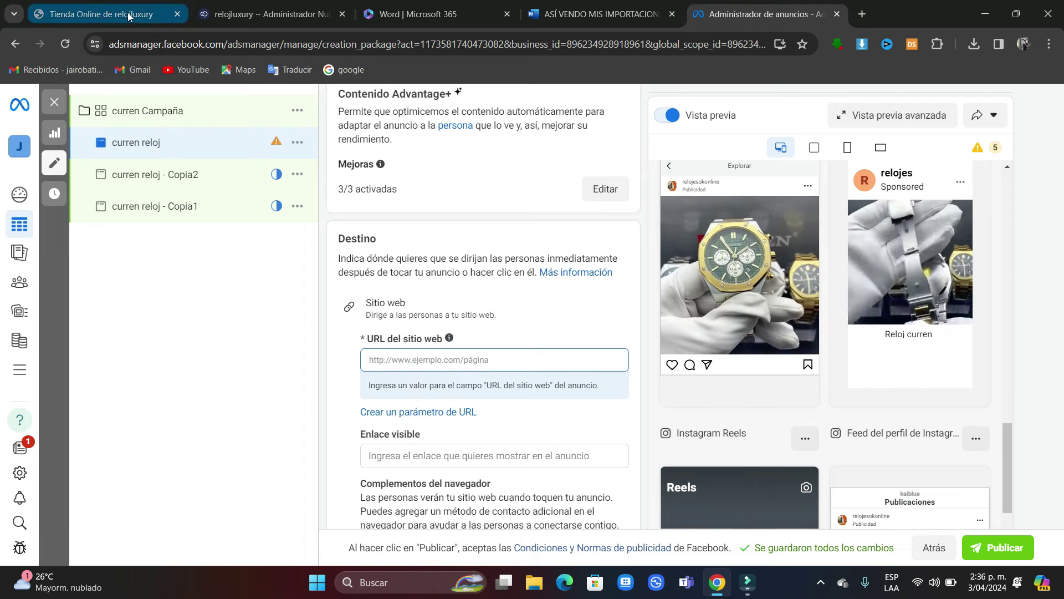
{"action": "left_click", "coordinate": [93, 6]}
{"action": "mouse_move", "coordinate": [515, 201]}
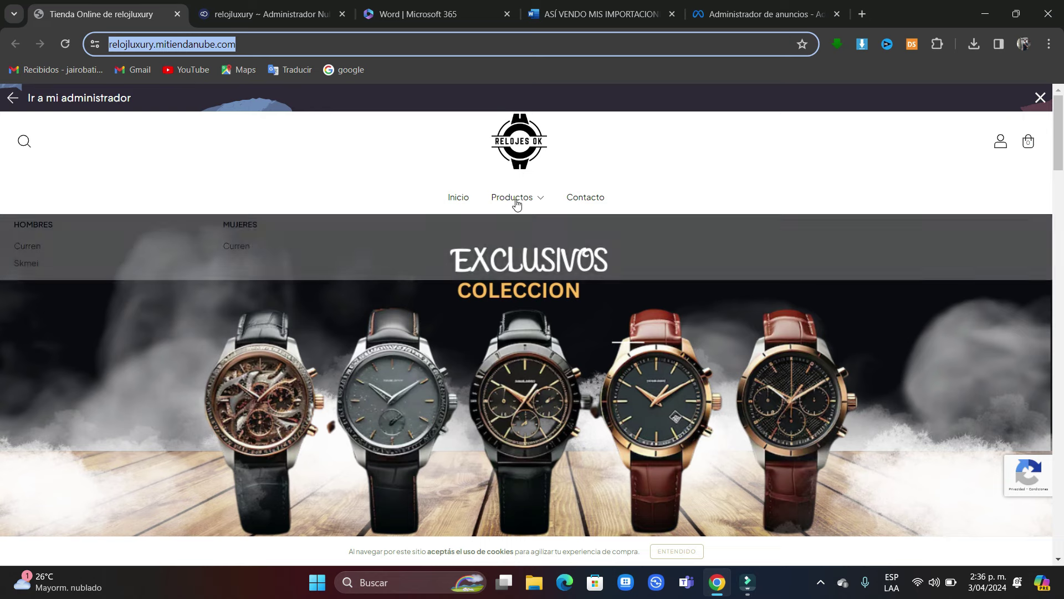
{"action": "left_click", "coordinate": [28, 249]}
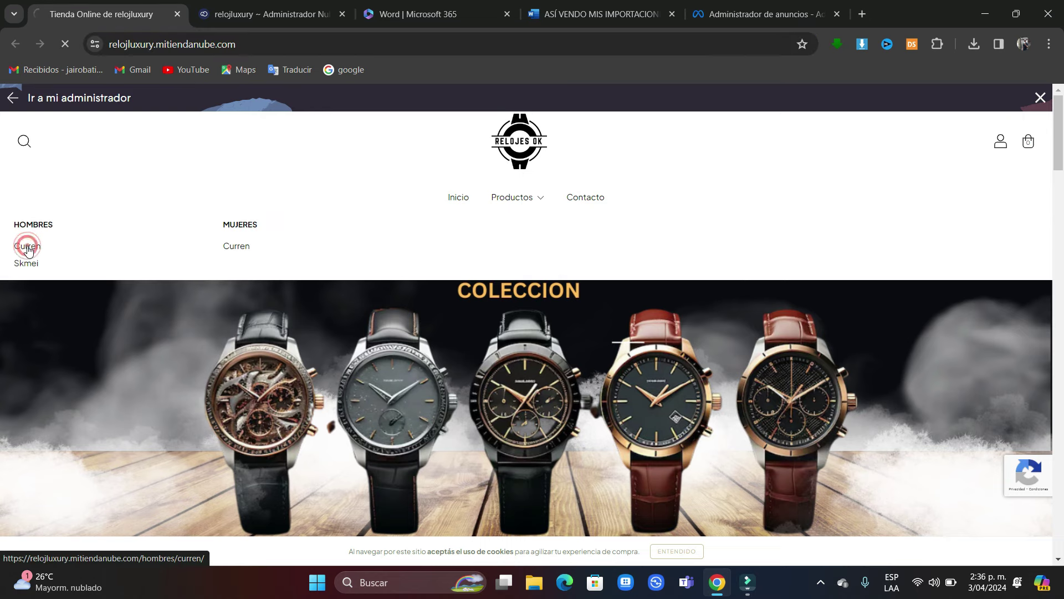
{"action": "left_click", "coordinate": [286, 262]}
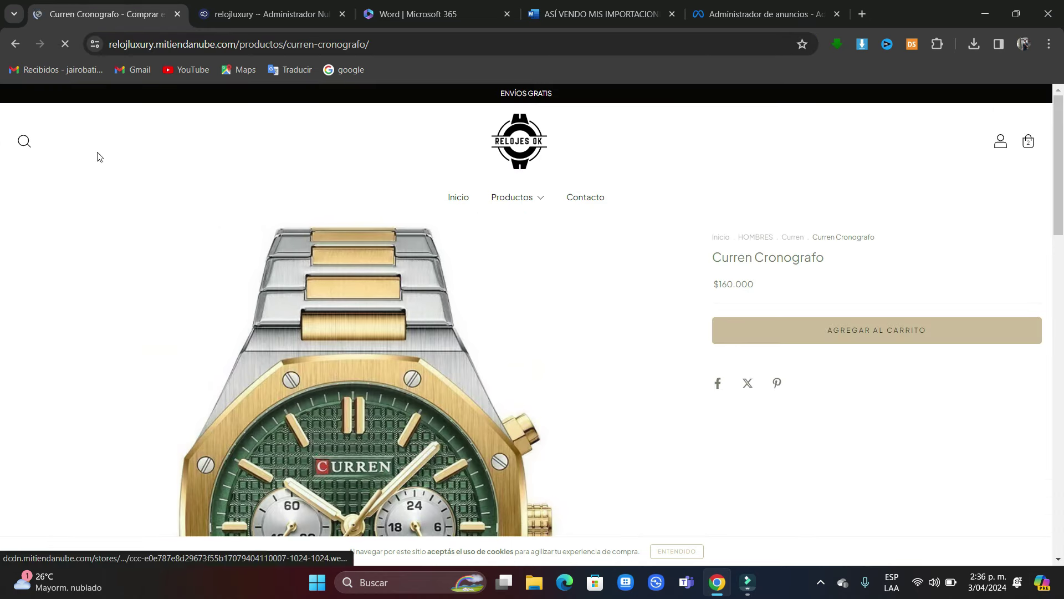
{"action": "left_click_drag", "start_coordinate": [408, 45], "coordinate": [108, 49]}
{"action": "right_click", "coordinate": [190, 40]}
{"action": "left_click", "coordinate": [260, 172]}
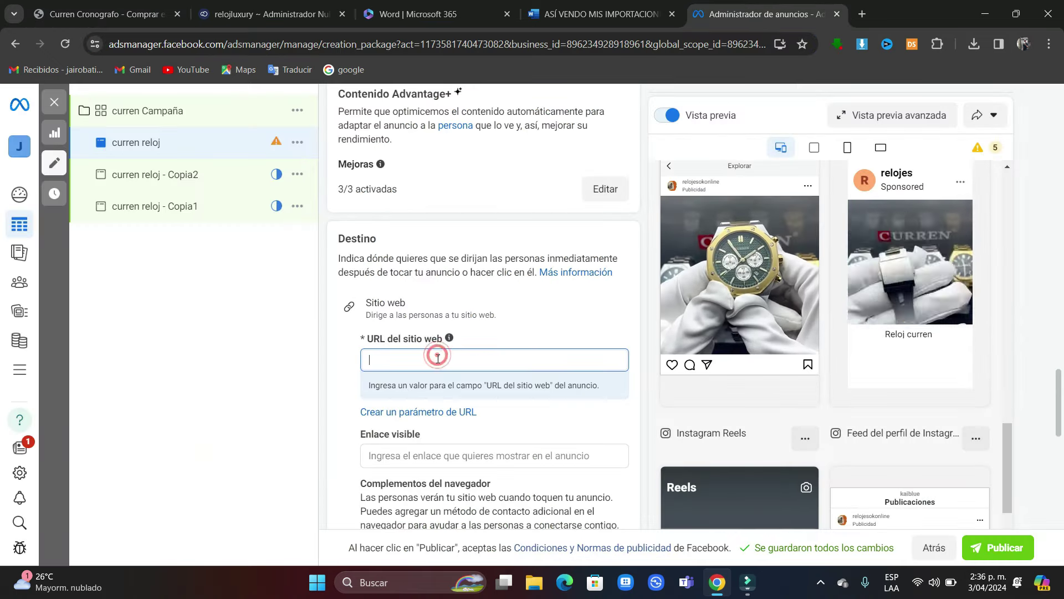
{"action": "right_click", "coordinate": [437, 358]}
{"action": "left_click", "coordinate": [460, 161]}
{"action": "scroll", "coordinate": [451, 296], "scroll_direction": "down", "scroll_amount": 1}
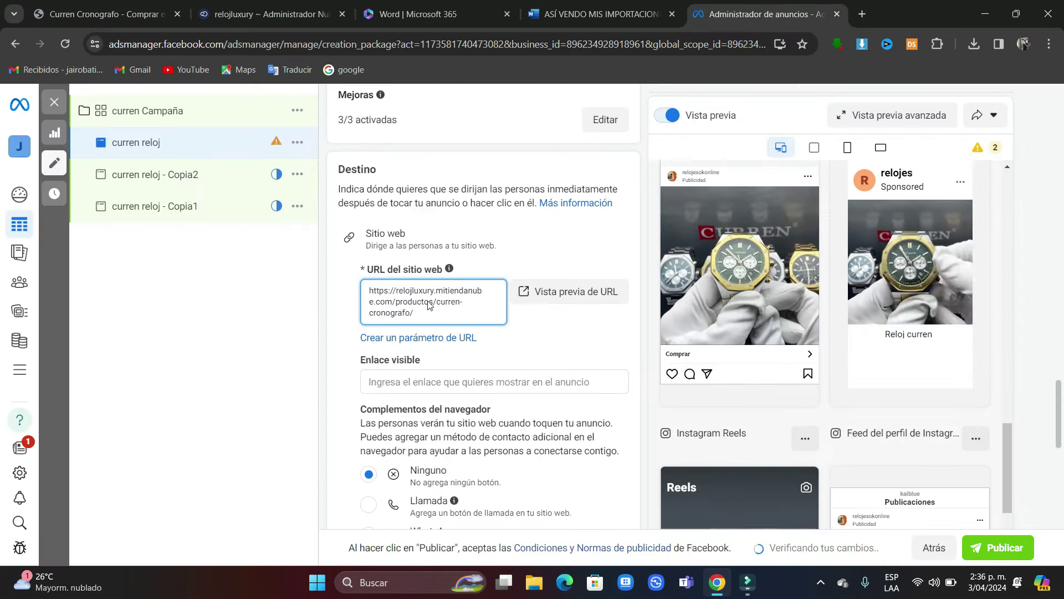
Review the curren reloj ad's preview, remaining destination, language and tracking settings, and its placement warnings.
{"action": "scroll", "coordinate": [554, 310], "scroll_direction": "up", "scroll_amount": 5}
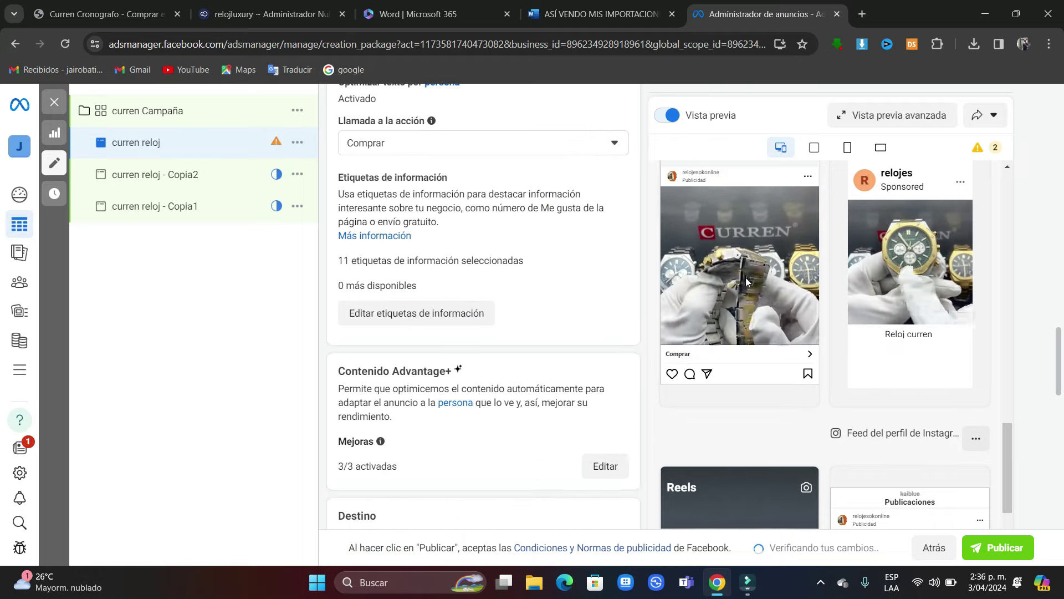
{"action": "scroll", "coordinate": [746, 288], "scroll_direction": "down", "scroll_amount": 1}
{"action": "scroll", "coordinate": [746, 288], "scroll_direction": "down", "scroll_amount": 10}
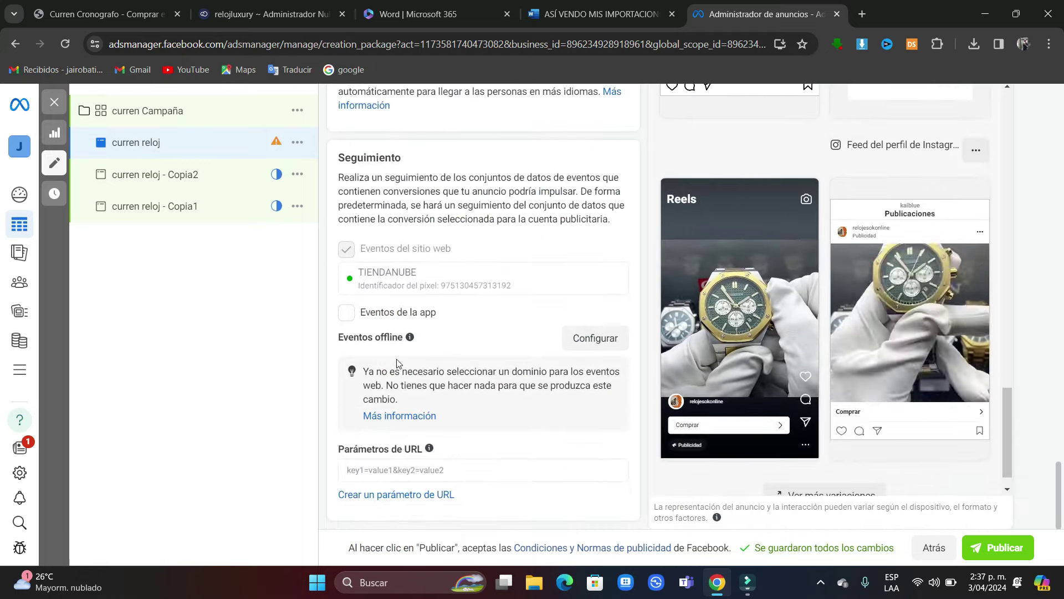
{"action": "scroll", "coordinate": [547, 414], "scroll_direction": "up", "scroll_amount": 5}
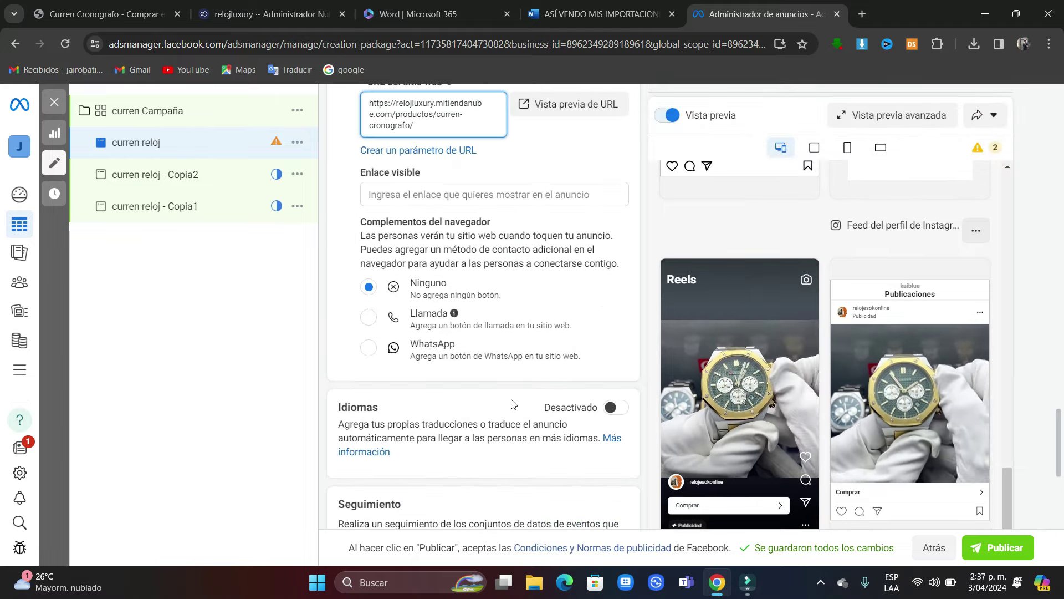
{"action": "scroll", "coordinate": [474, 307], "scroll_direction": "up", "scroll_amount": 15}
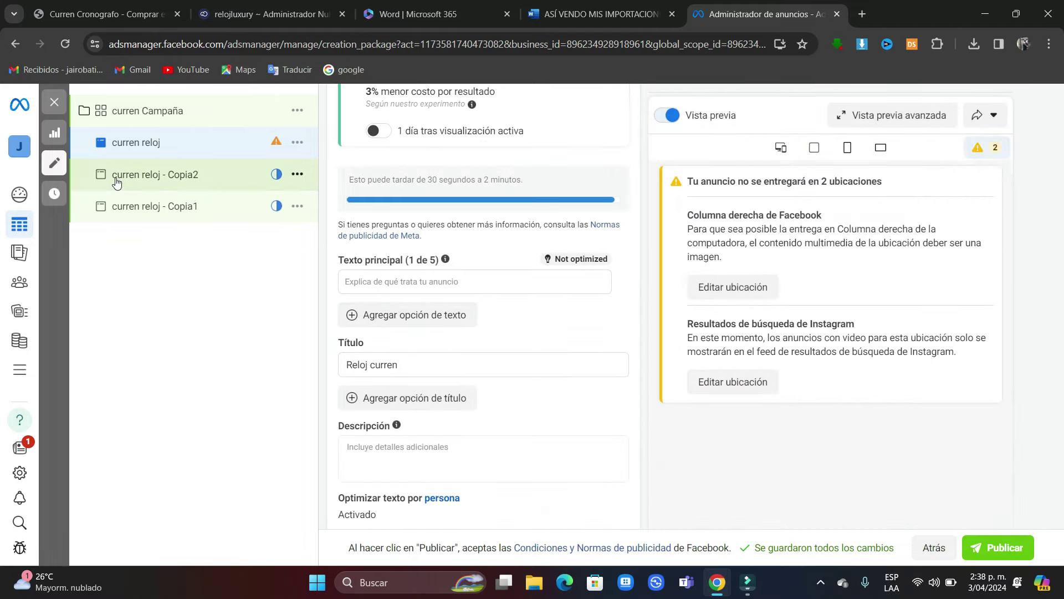
Open the curren reloj - Copia2 ad and examine its media, text, call-to-action and destination settings.
{"action": "left_click", "coordinate": [185, 175]}
{"action": "scroll", "coordinate": [563, 300], "scroll_direction": "down", "scroll_amount": 4}
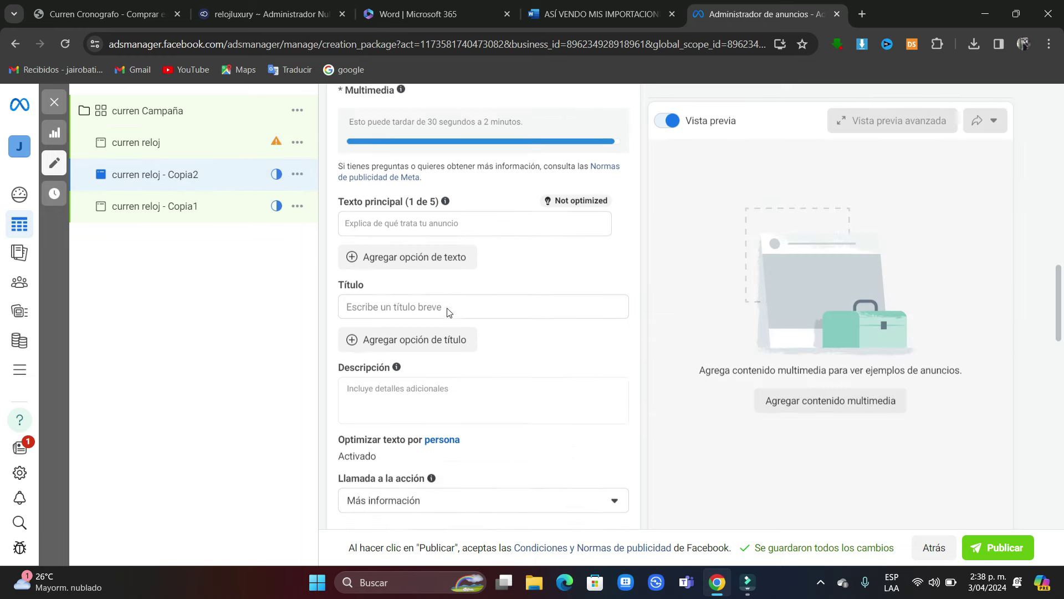
{"action": "scroll", "coordinate": [520, 355], "scroll_direction": "down", "scroll_amount": 12}
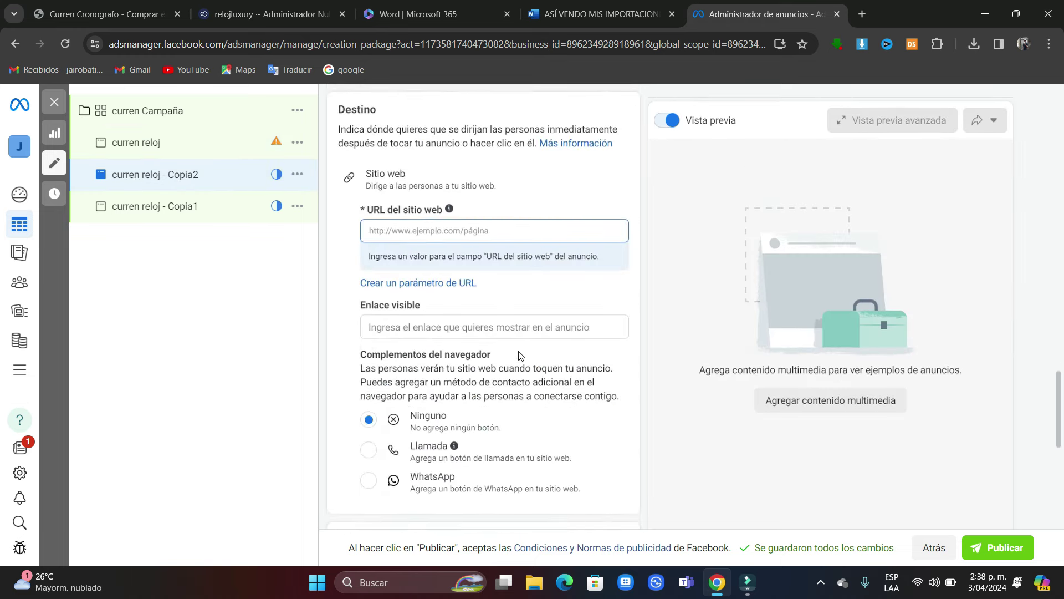
{"action": "scroll", "coordinate": [520, 355], "scroll_direction": "up", "scroll_amount": 8}
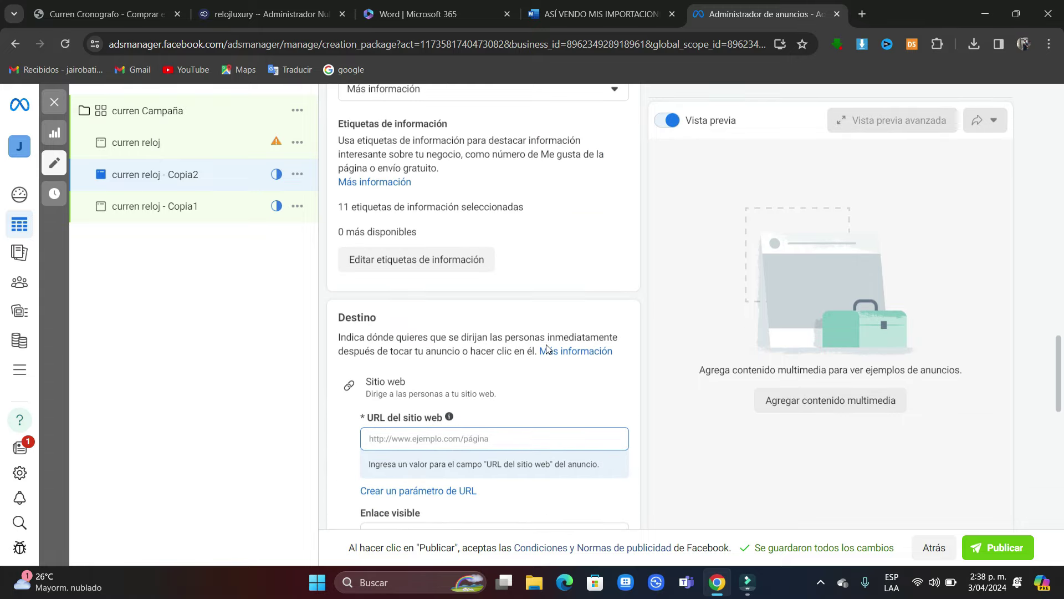
{"action": "scroll", "coordinate": [444, 325], "scroll_direction": "up", "scroll_amount": 10}
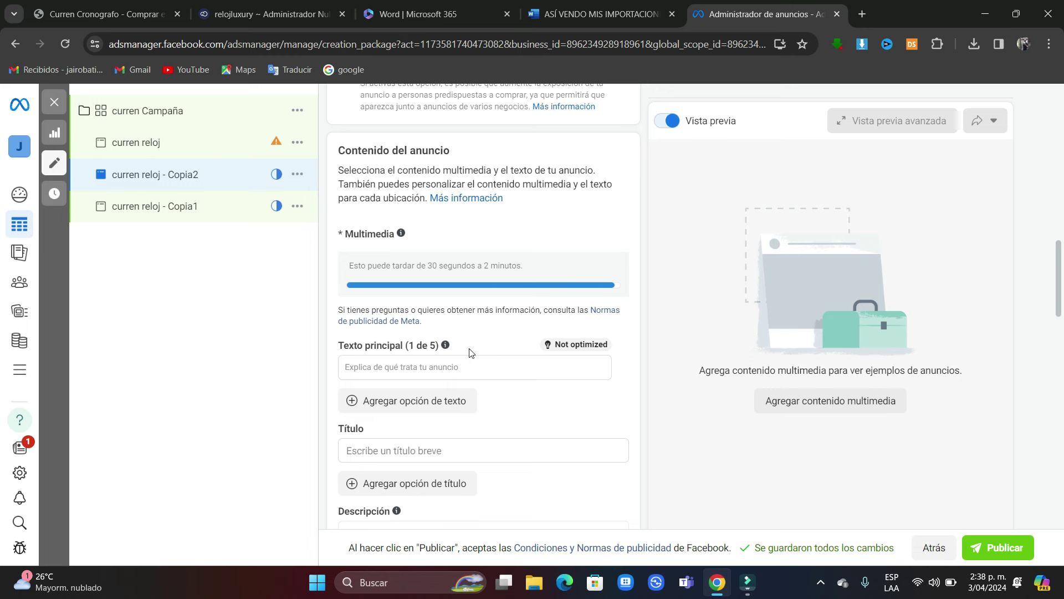
{"action": "scroll", "coordinate": [510, 286], "scroll_direction": "down", "scroll_amount": 3}
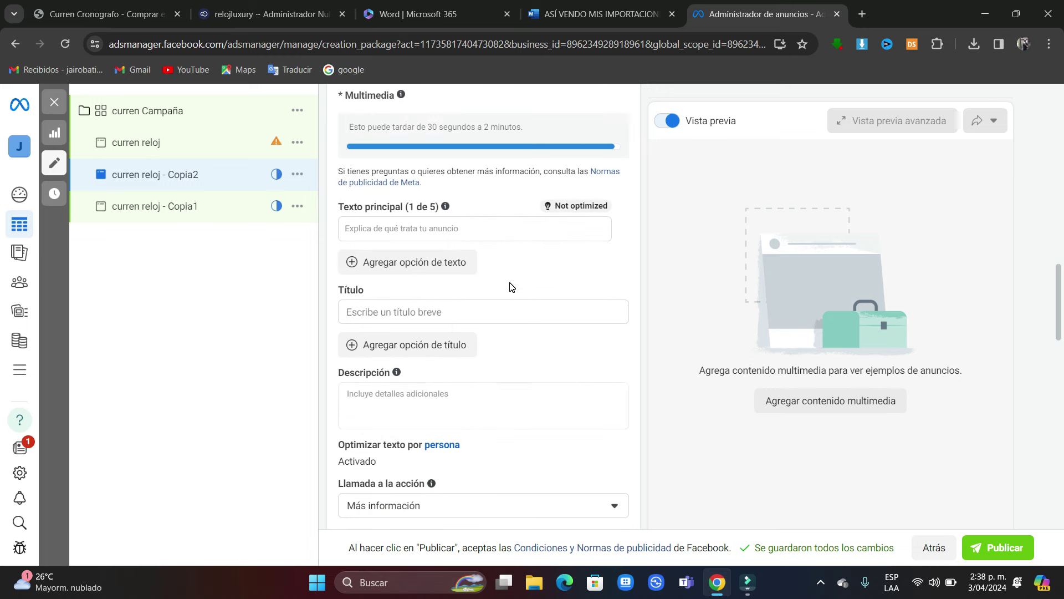
{"action": "scroll", "coordinate": [510, 287], "scroll_direction": "up", "scroll_amount": 1}
{"action": "scroll", "coordinate": [523, 306], "scroll_direction": "down", "scroll_amount": 6}
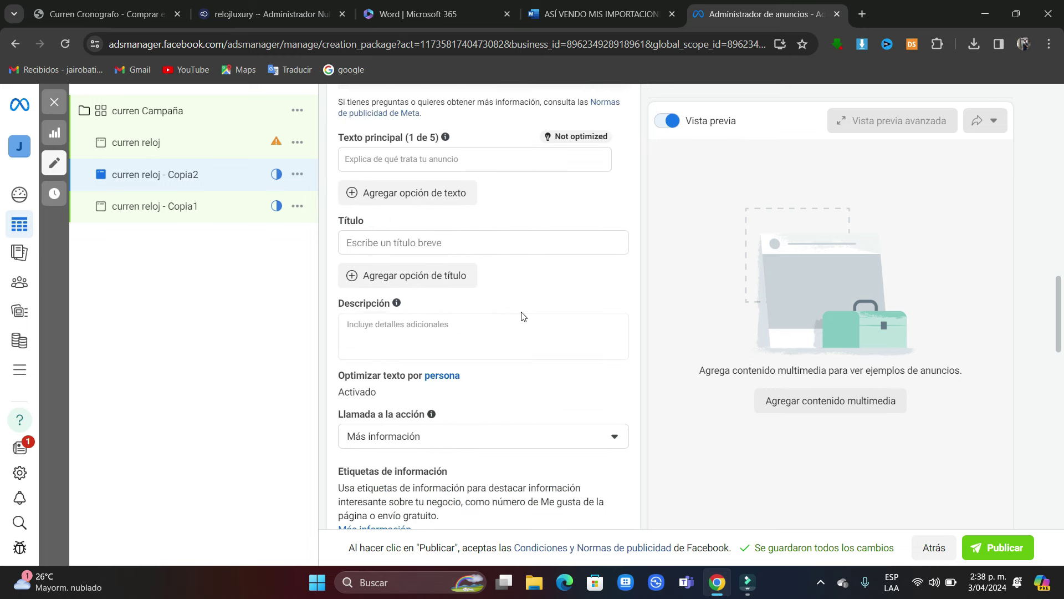
{"action": "scroll", "coordinate": [520, 312], "scroll_direction": "down", "scroll_amount": 3}
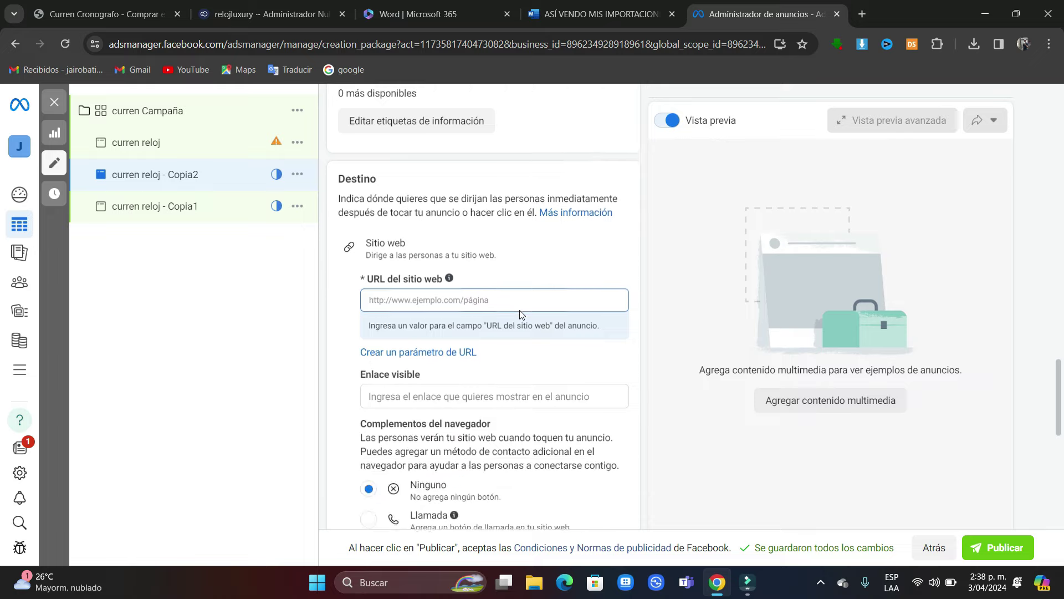
Change the format of the curren reloj - Copia2 ad to Secuencia.
{"action": "scroll", "coordinate": [488, 321], "scroll_direction": "up", "scroll_amount": 15}
{"action": "scroll", "coordinate": [461, 332], "scroll_direction": "down", "scroll_amount": 3}
{"action": "scroll", "coordinate": [461, 332], "scroll_direction": "down", "scroll_amount": 4}
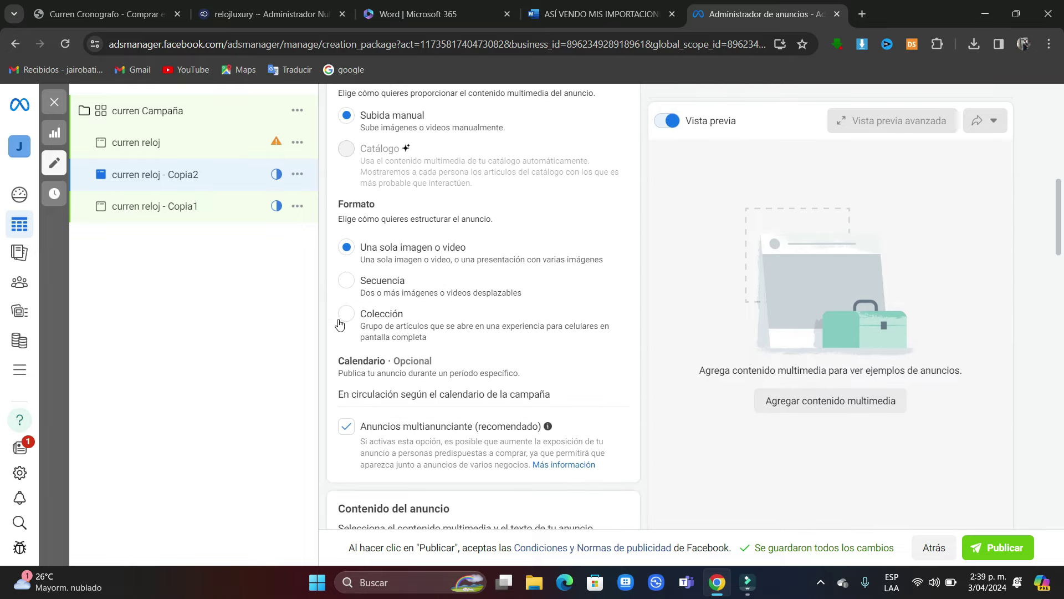
{"action": "left_click", "coordinate": [344, 280]}
Upload three Curren watch images from the Descargas folder and add them as carousel cards to the curren reloj - Copia2 ad.
{"action": "scroll", "coordinate": [388, 278], "scroll_direction": "down", "scroll_amount": 6}
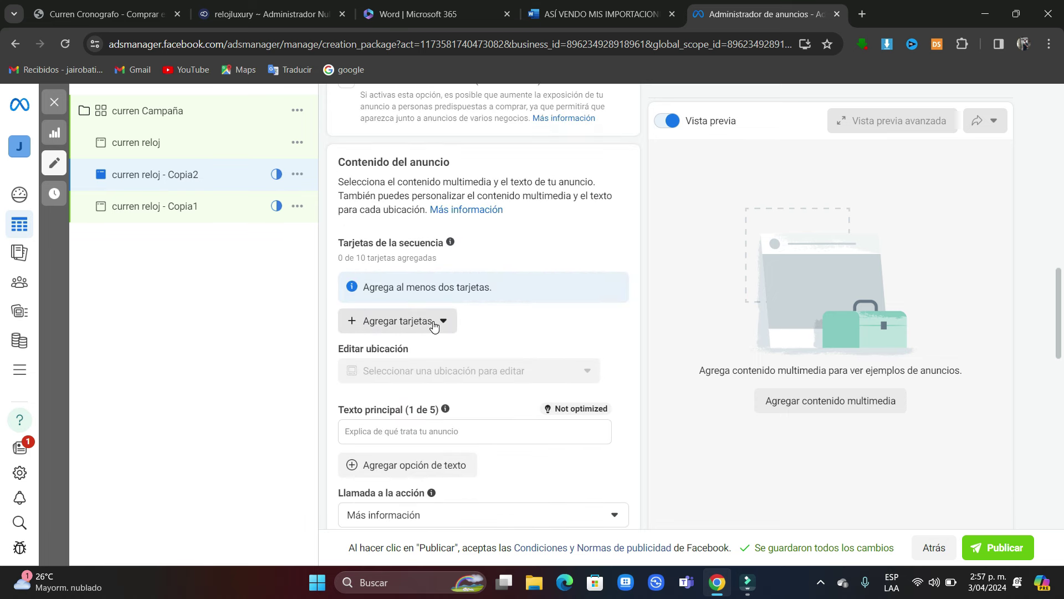
{"action": "left_click", "coordinate": [434, 326]}
{"action": "left_click", "coordinate": [455, 356]}
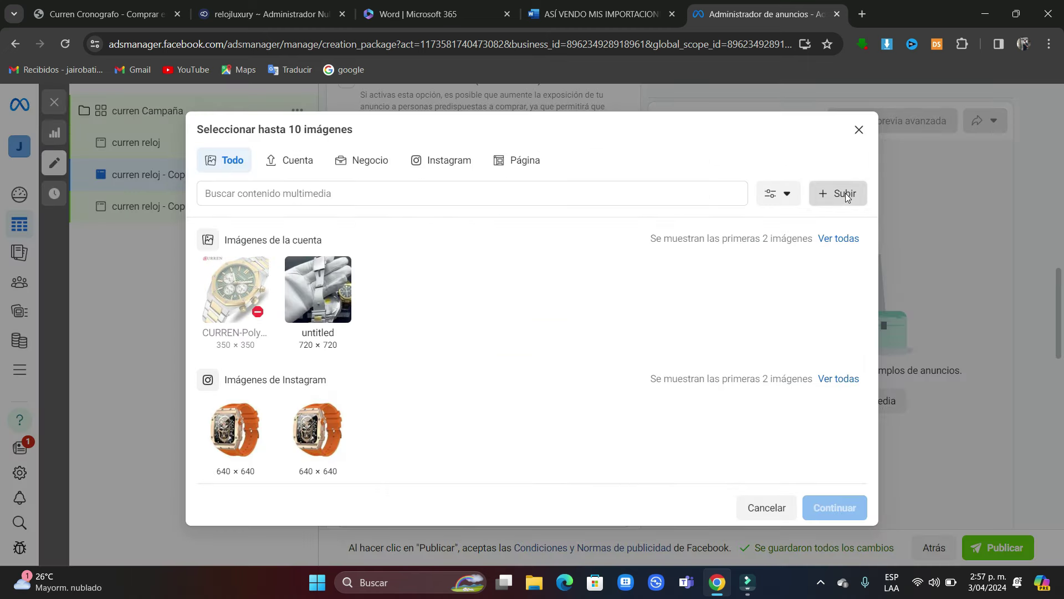
{"action": "left_click", "coordinate": [846, 193]}
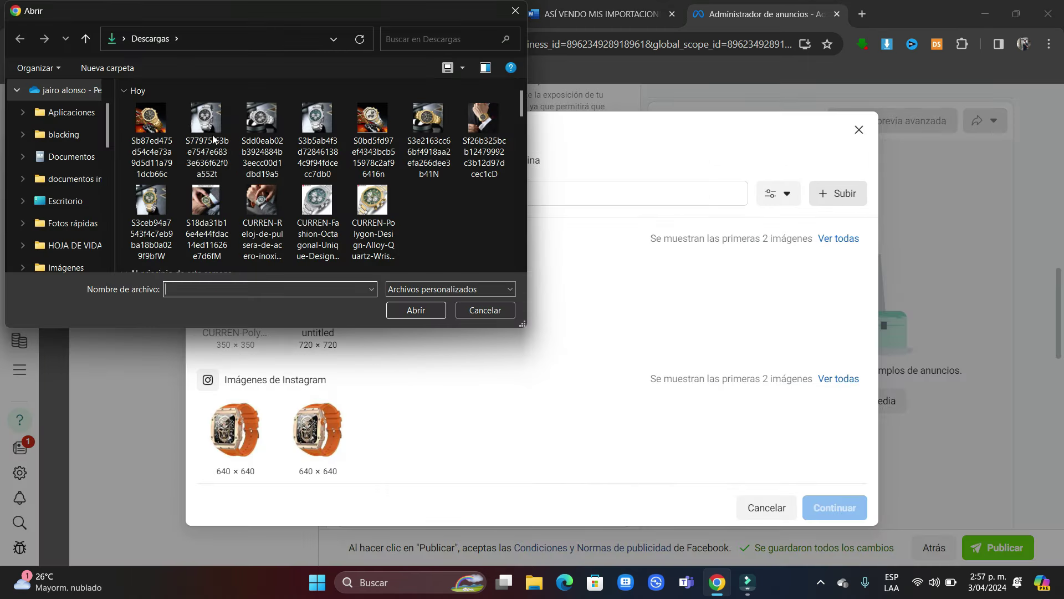
{"action": "double_click", "coordinate": [370, 123]}
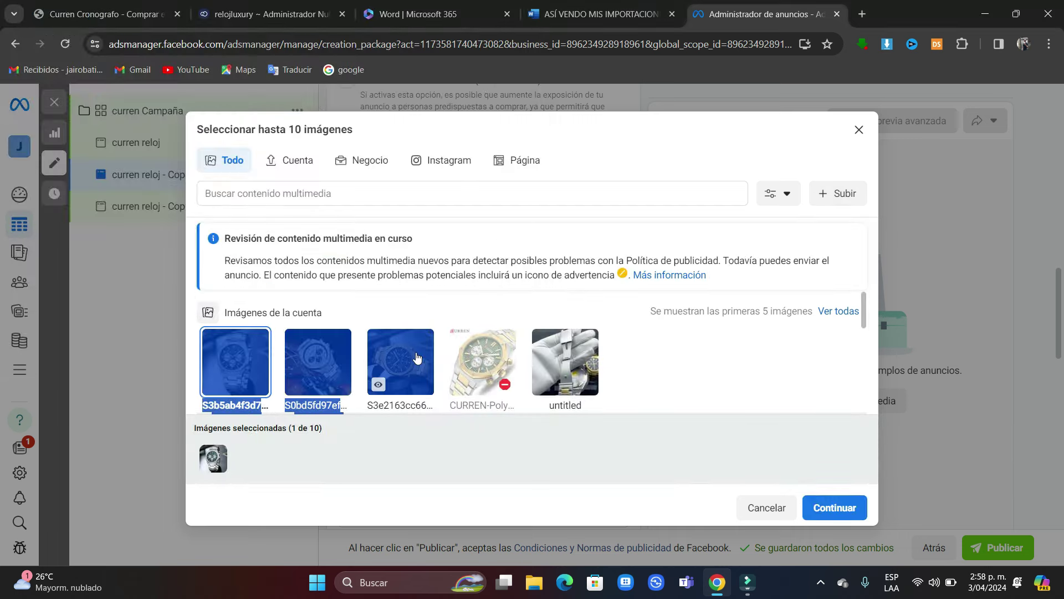
{"action": "left_click", "coordinate": [836, 508]}
{"action": "left_click", "coordinate": [385, 342]}
{"action": "type", "text": "fnmmjhmhh"}
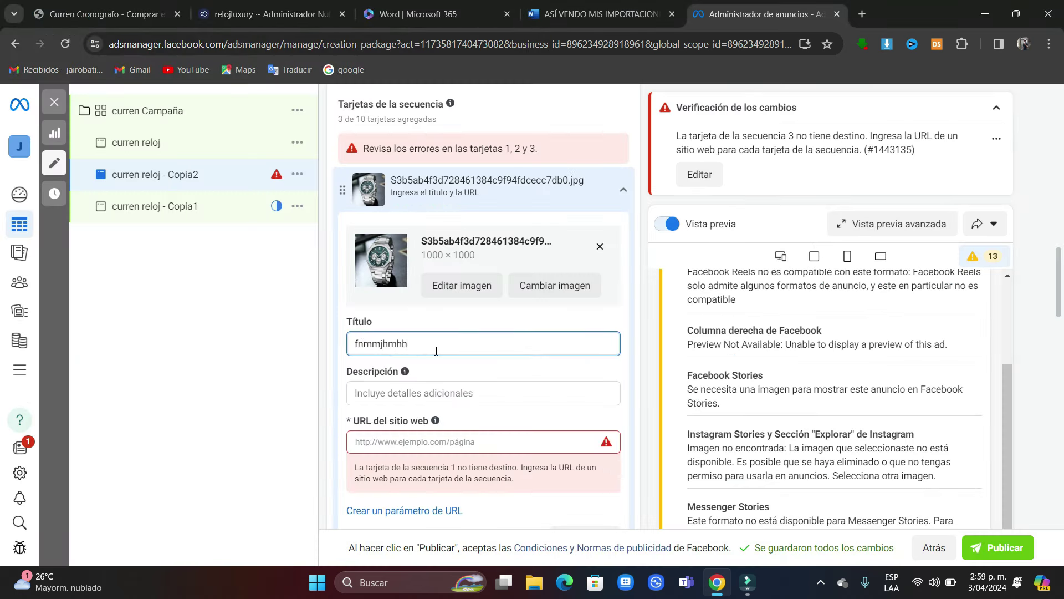
{"action": "type", "text": "nghhnb"}
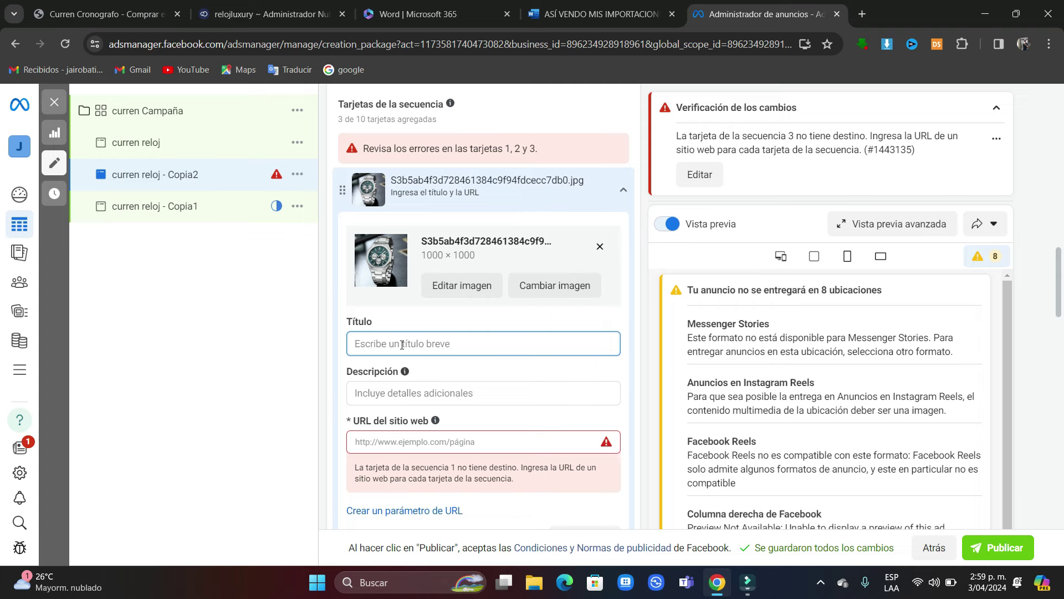